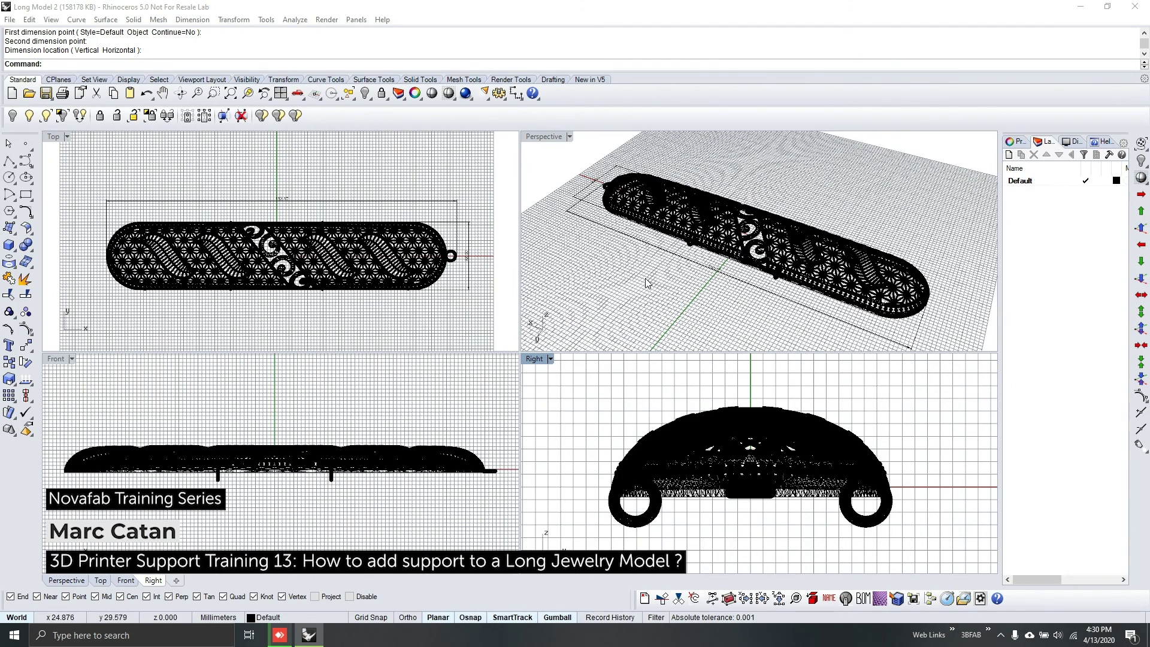
Step: Examine the long jewelry model and its length and width dimensions in the perspective and top views
right_drag(639, 218, 647, 244)
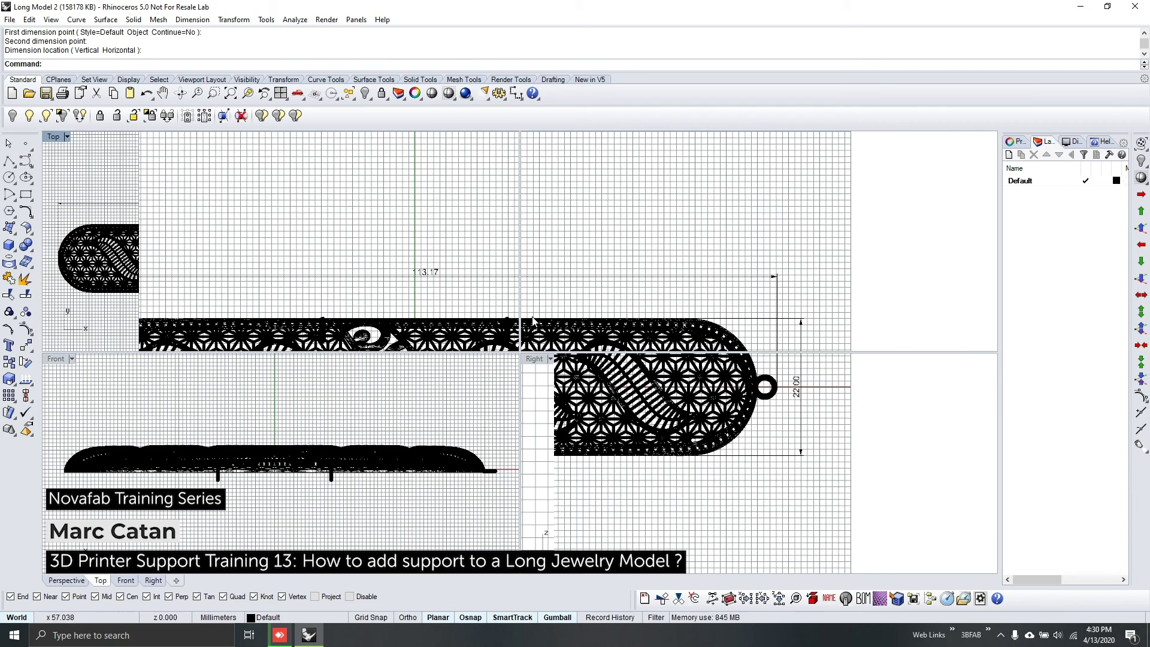
right_drag(635, 269, 536, 183)
double_click(545, 138)
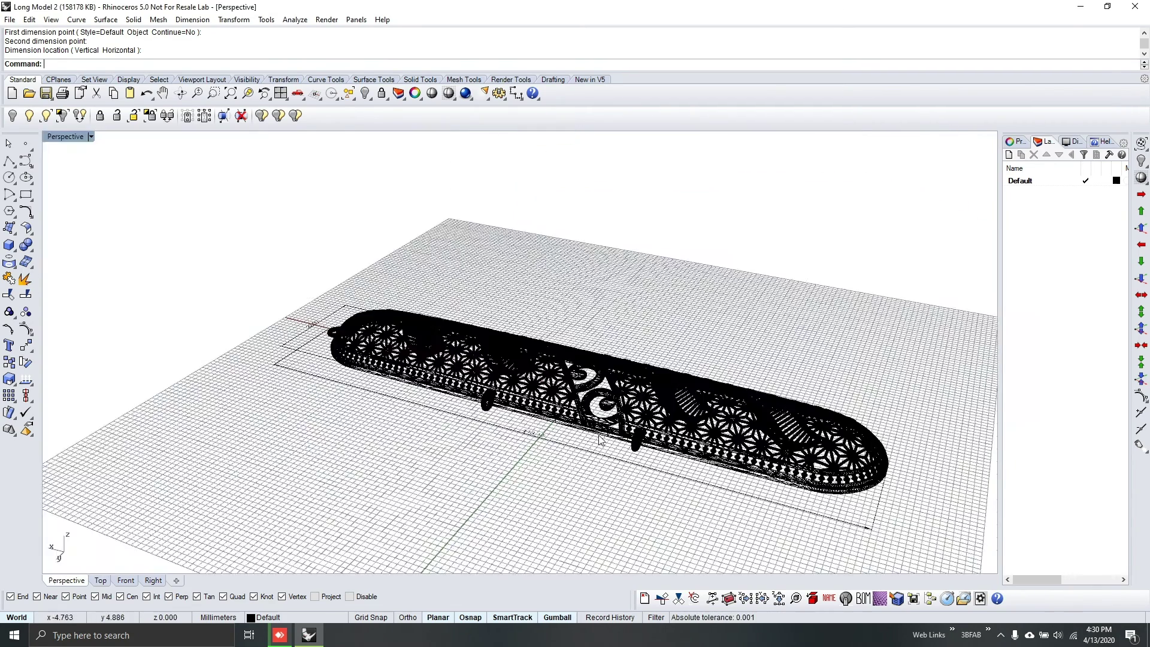
right_drag(602, 413, 700, 427)
right_drag(564, 389, 238, 488)
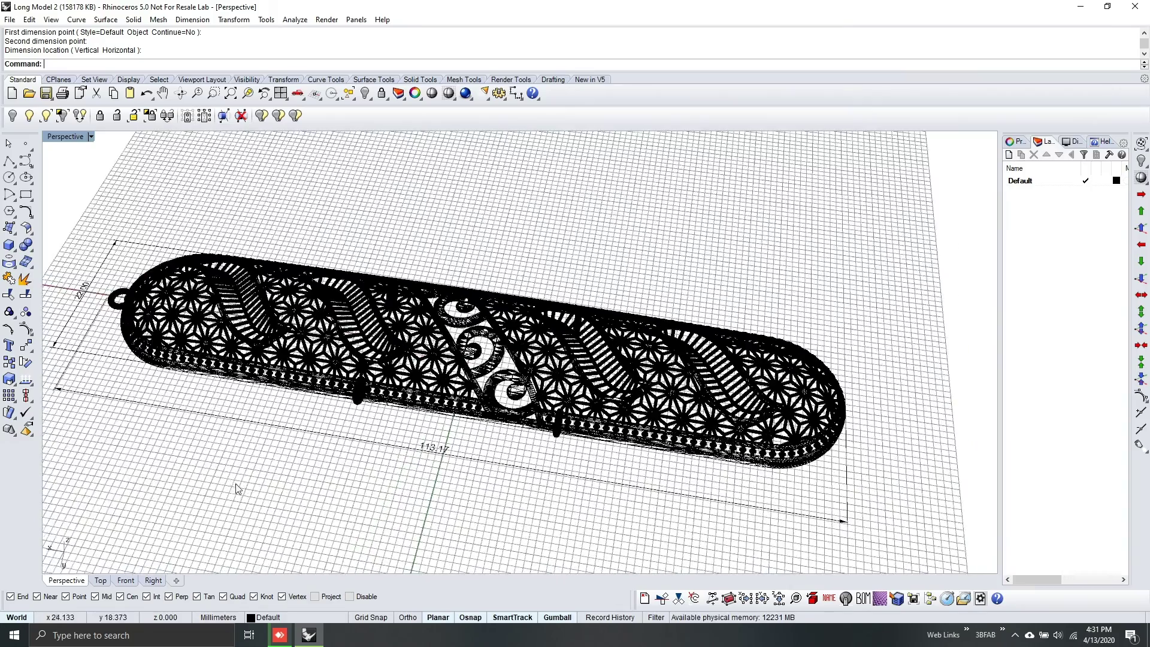
click(100, 580)
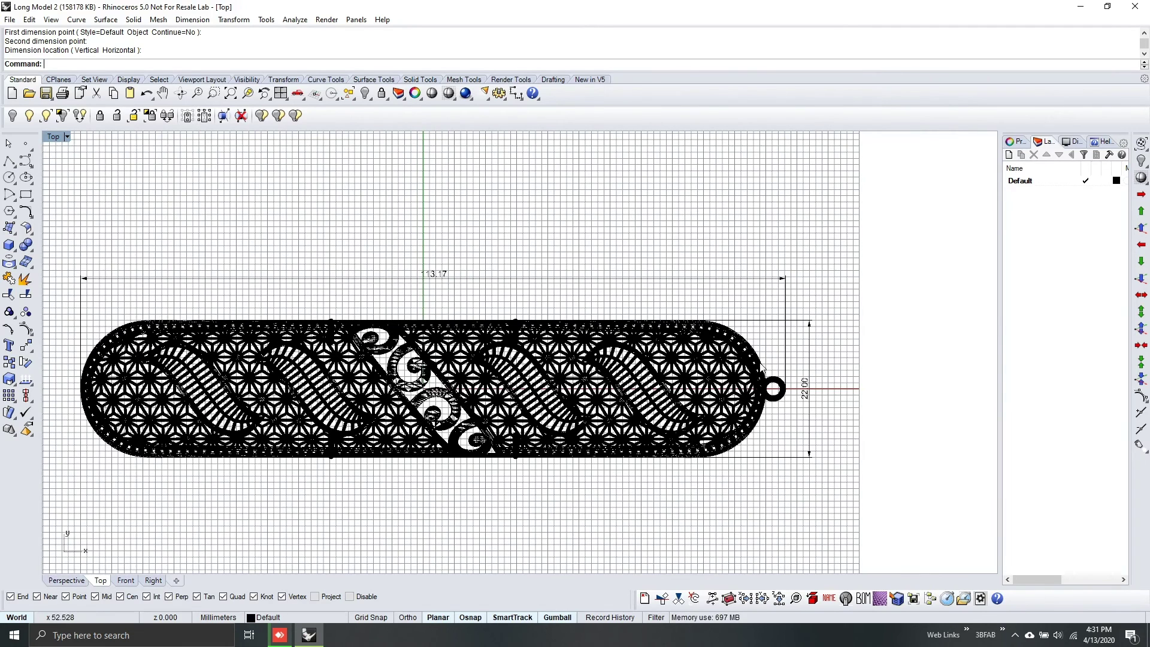
right_drag(295, 438, 394, 409)
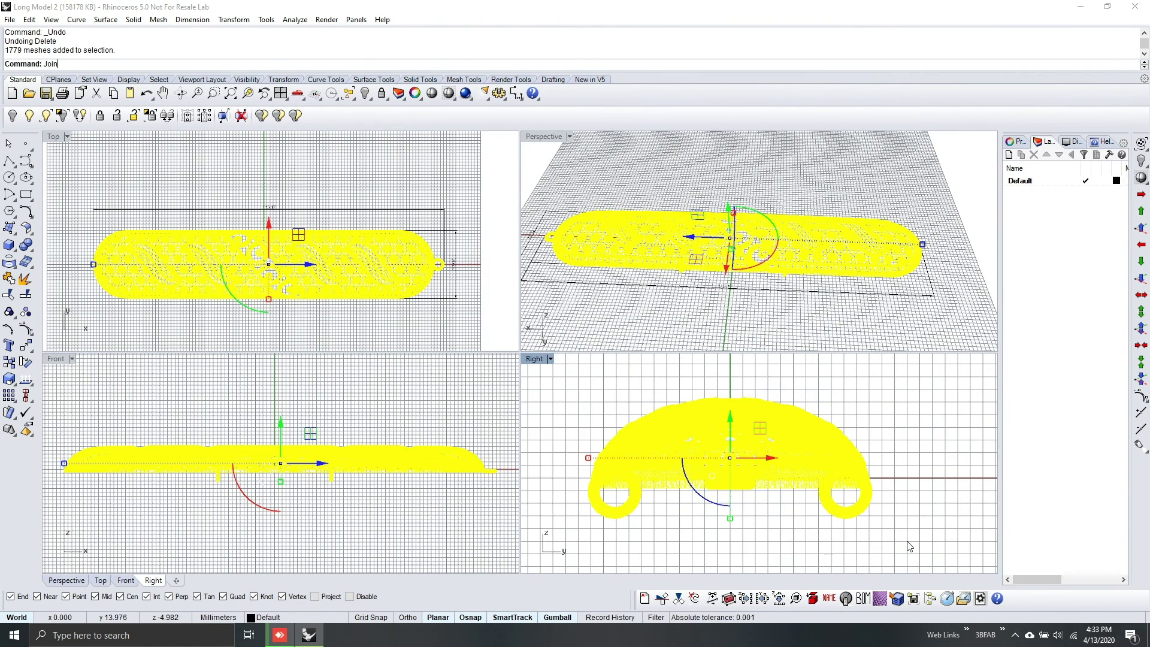
Step: Join all the selected meshes into one mesh and raise the model vertically above the base plane
key(Return)
scroll(742, 484, down, 2)
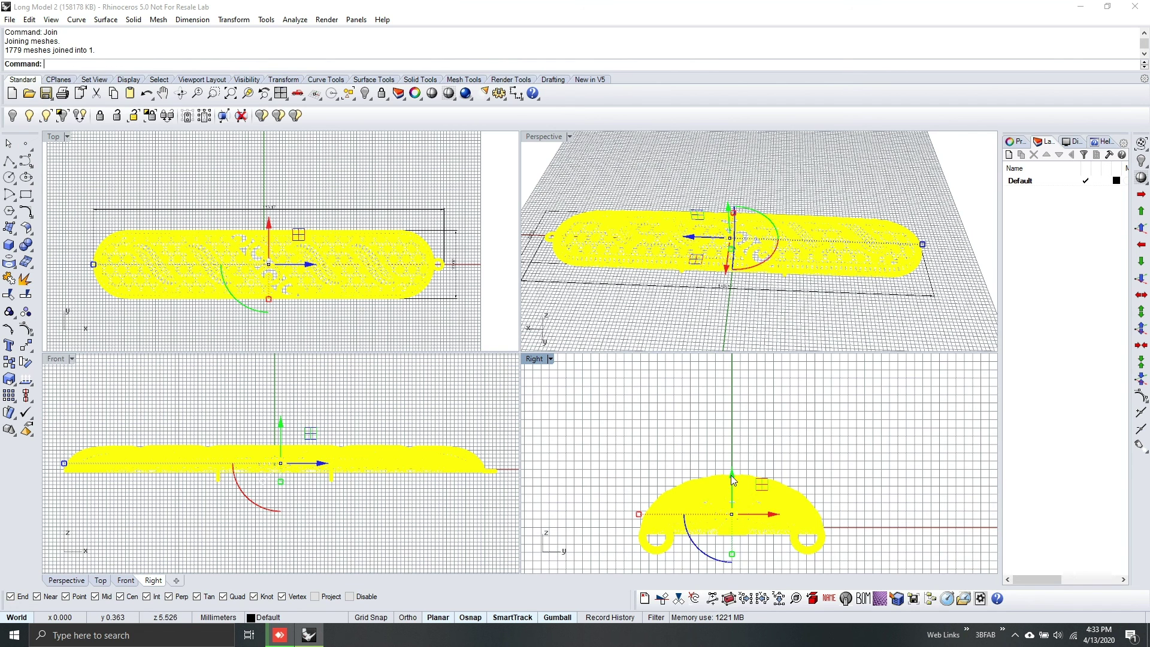
drag(731, 471, 732, 458)
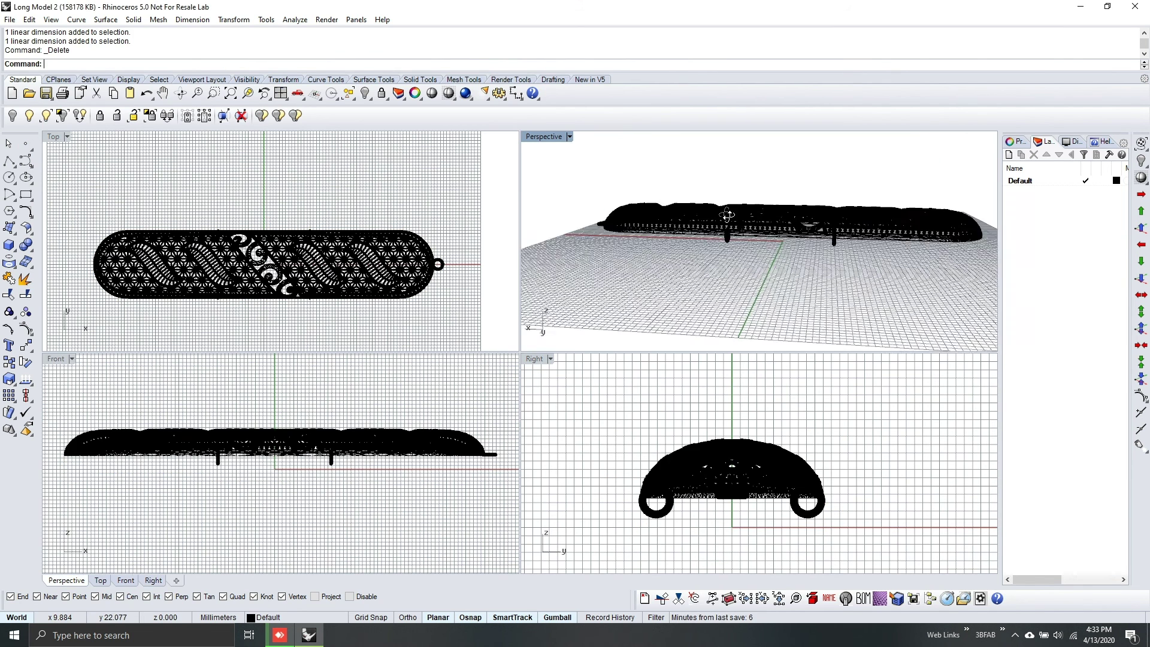
Step: In the front view, draw a degree-3 control-point curve from the model's plain end, bending down and running level beneath it to the centre axis
right_drag(728, 214, 690, 291)
key(ctrl+m)
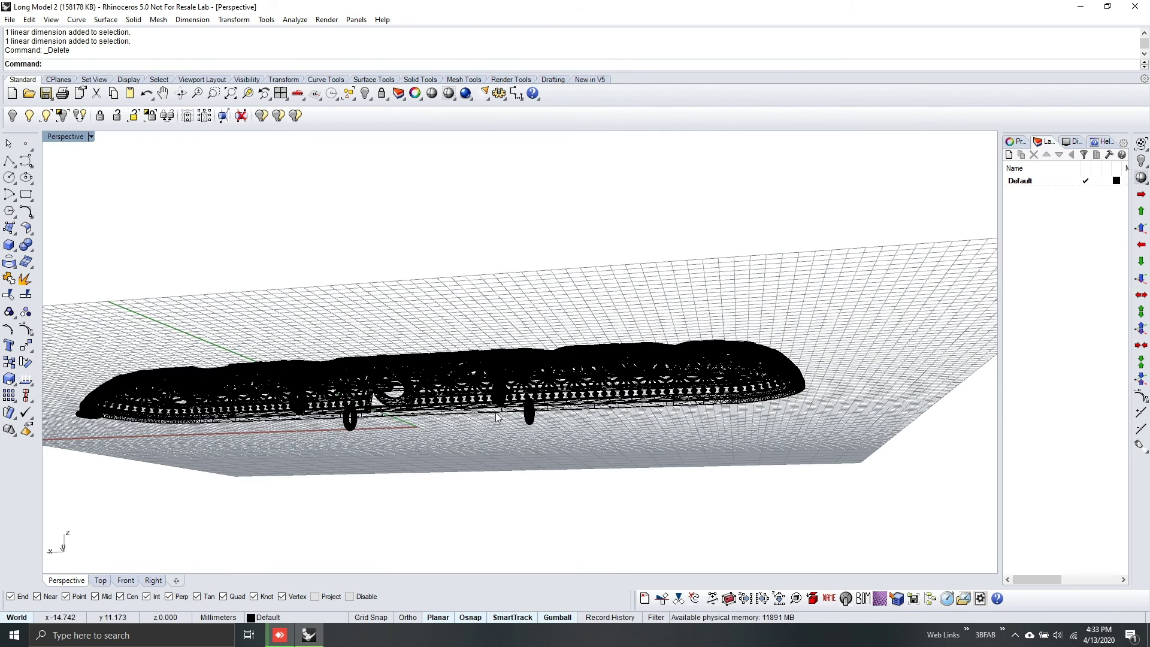
shift+right_drag(584, 415, 616, 420)
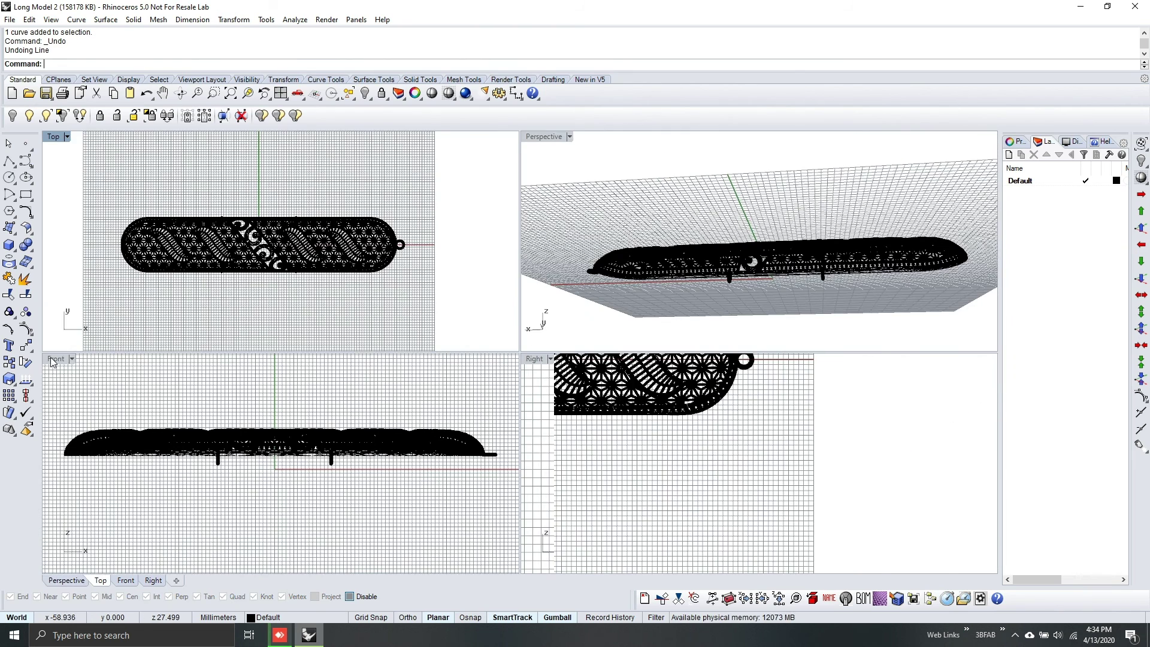
click(254, 381)
key(ctrl+m)
right_drag(241, 358, 259, 362)
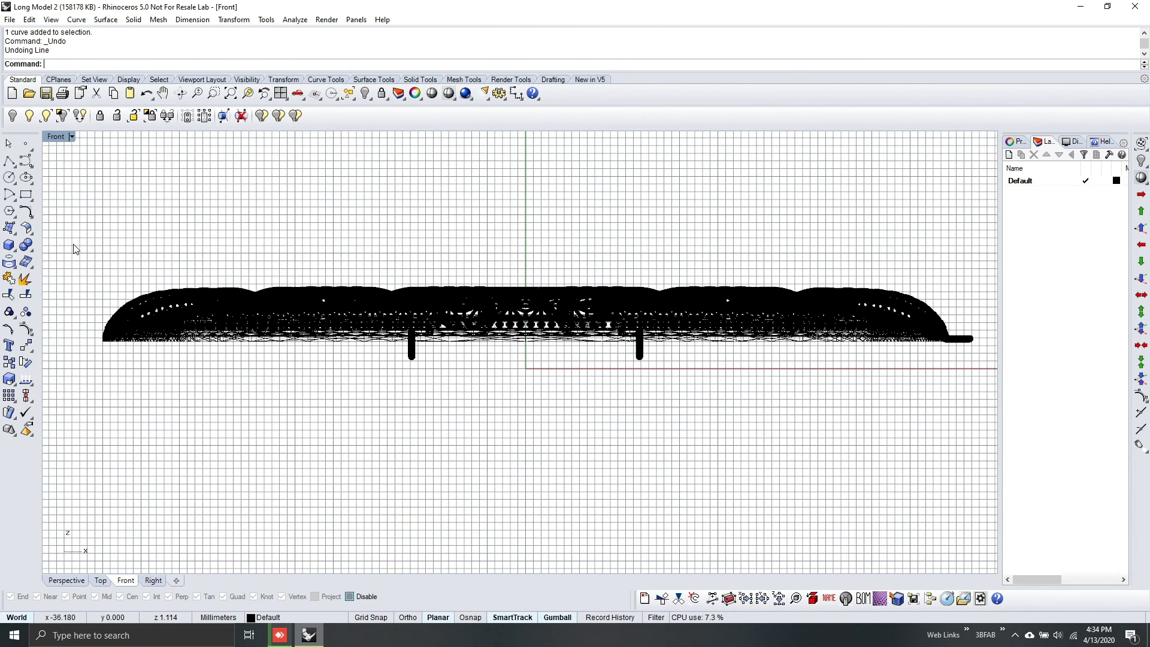
click(31, 169)
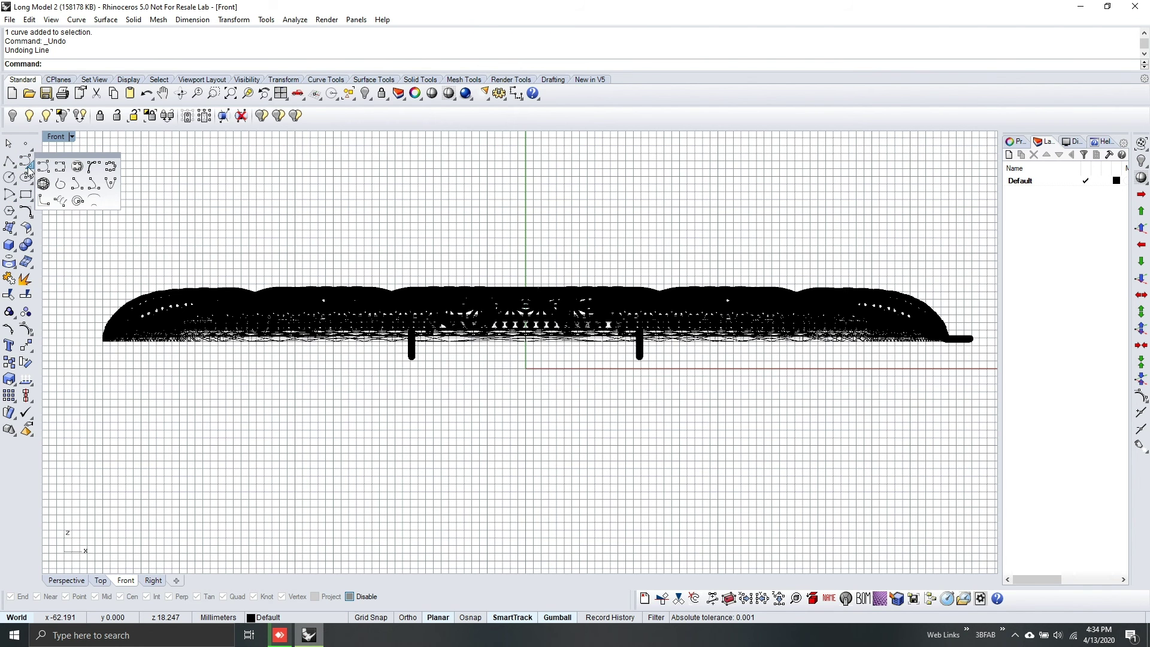
click(27, 161)
scroll(102, 348, up, 2)
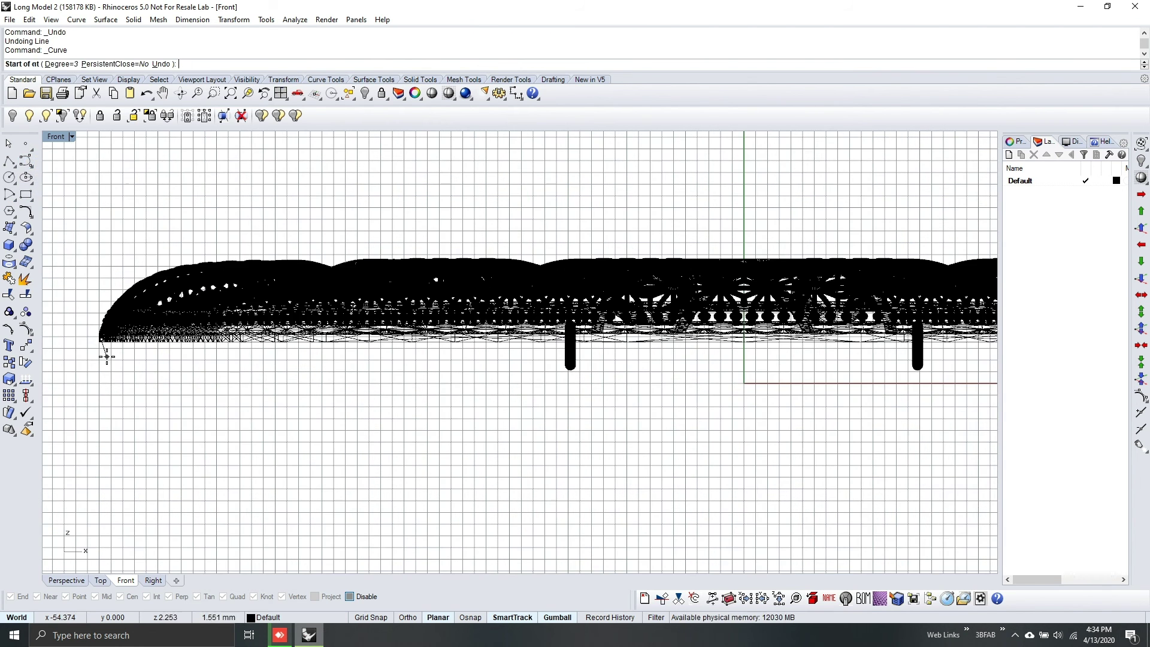
click(101, 351)
click(108, 363)
click(115, 365)
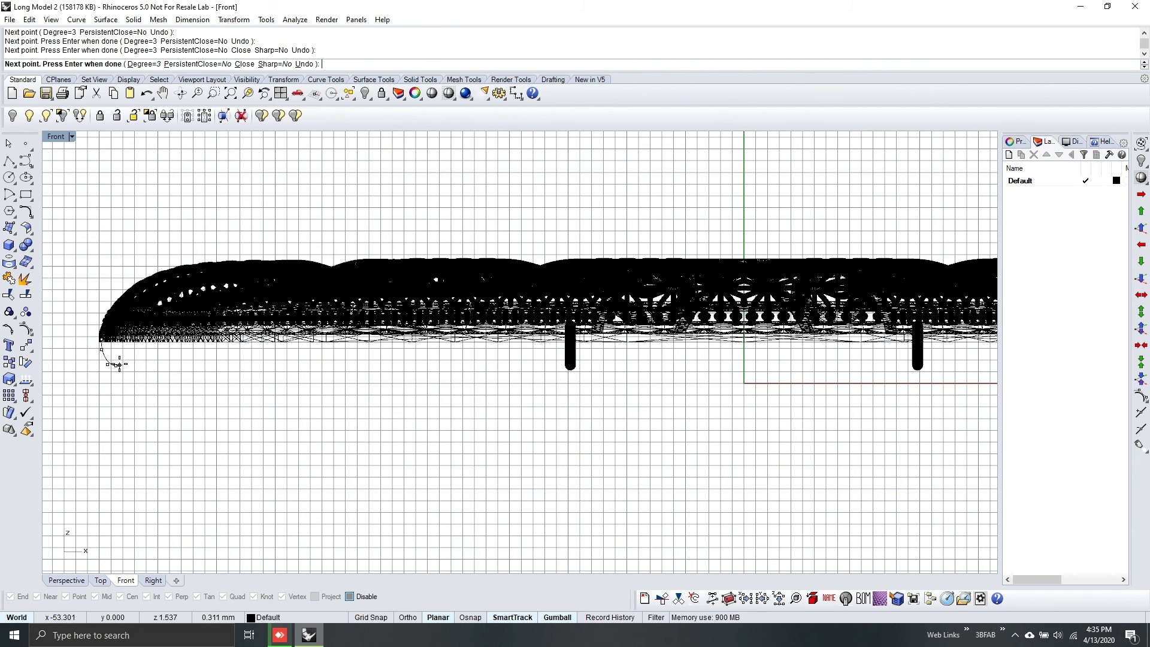
click(744, 365)
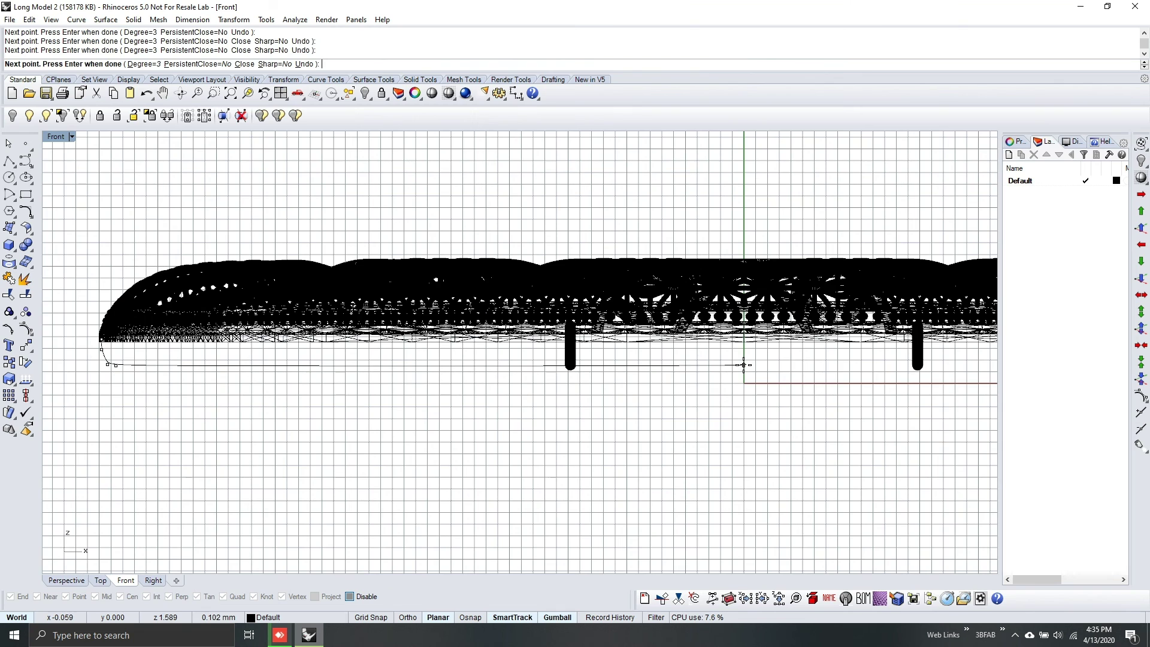
key(Return)
Step: Undo the last control-point drag on the support curve
scroll(362, 427, up, 5)
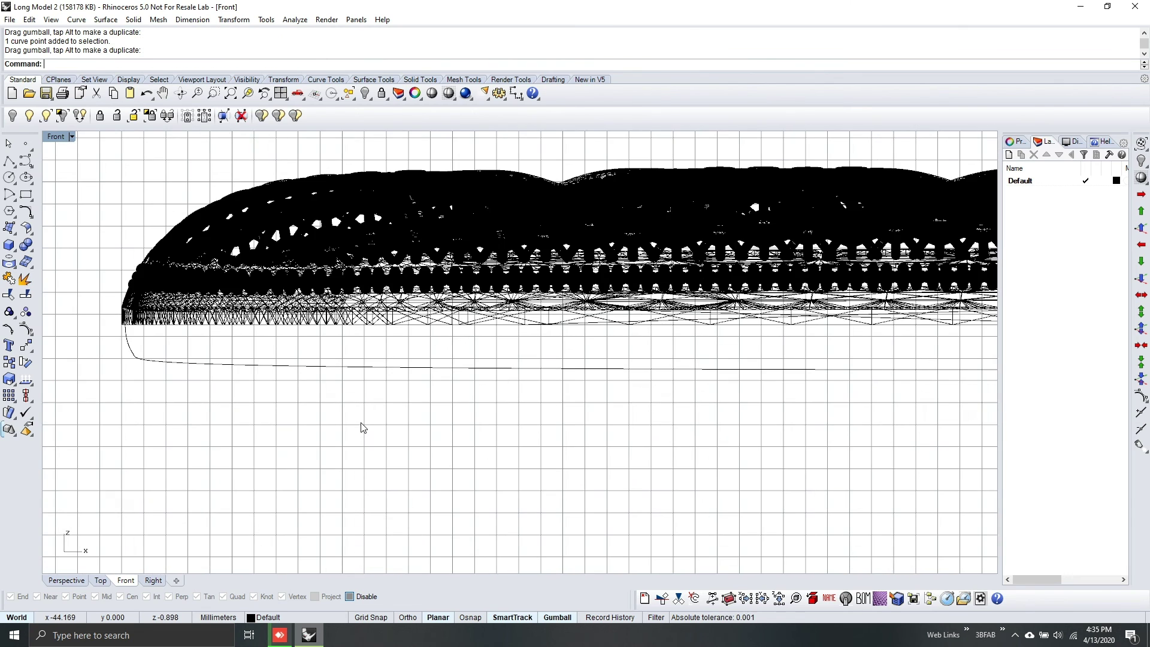
key(ctrl+z)
scroll(257, 390, up, 3)
Step: Start a flat-capped pipe along the support curve with start radius 0.3 and end radius 0.8
click(256, 388)
scroll(528, 495, down, 12)
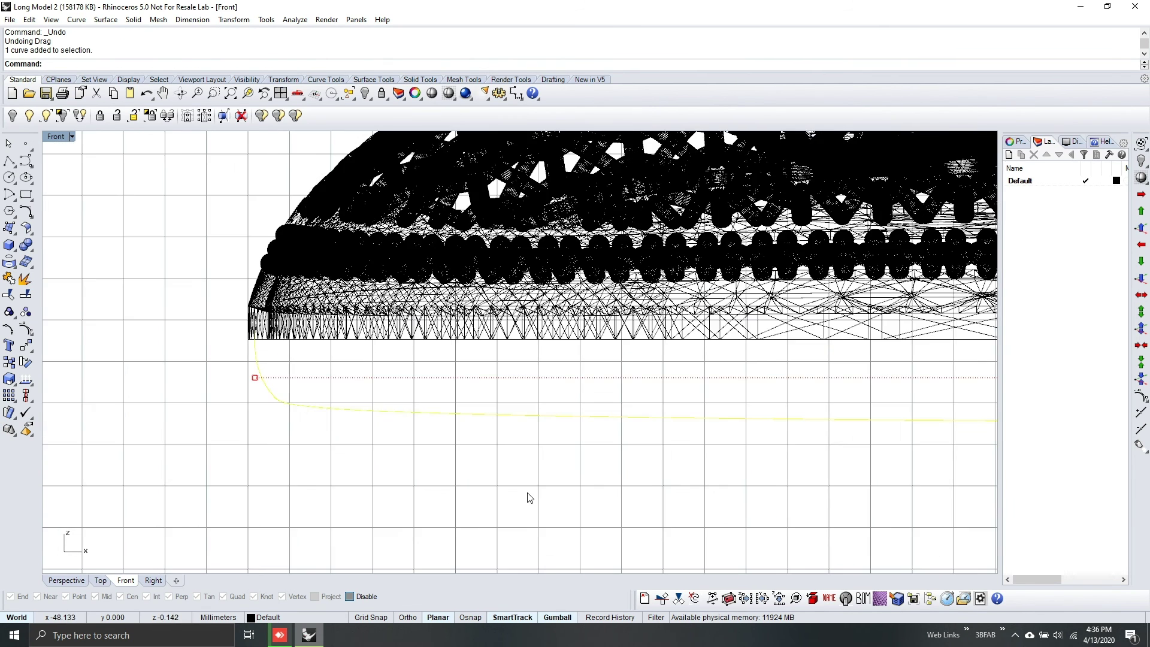
right_drag(529, 495, 262, 411)
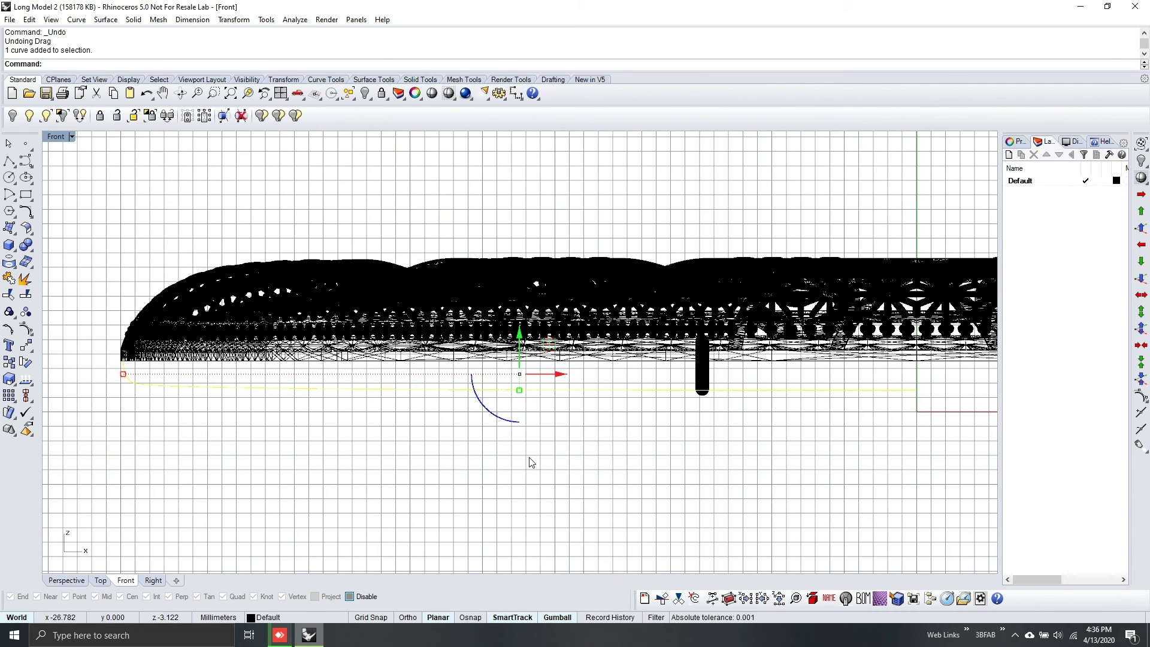
scroll(531, 463, down, 1)
text(Pip)
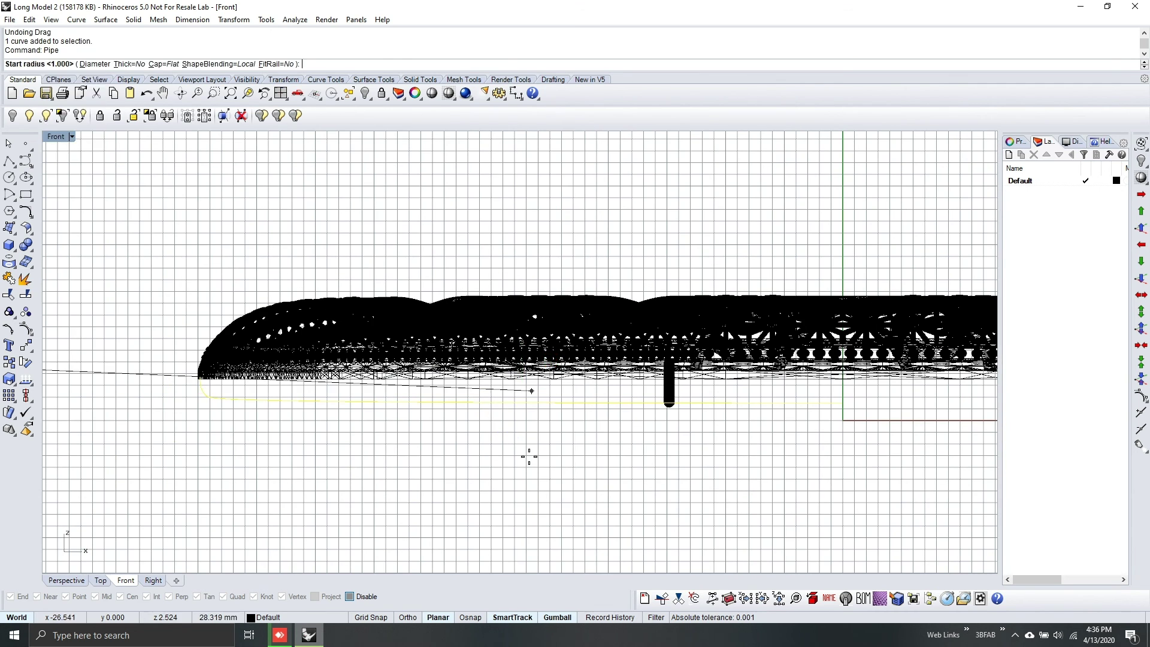
key(Return)
scroll(196, 386, up, 6)
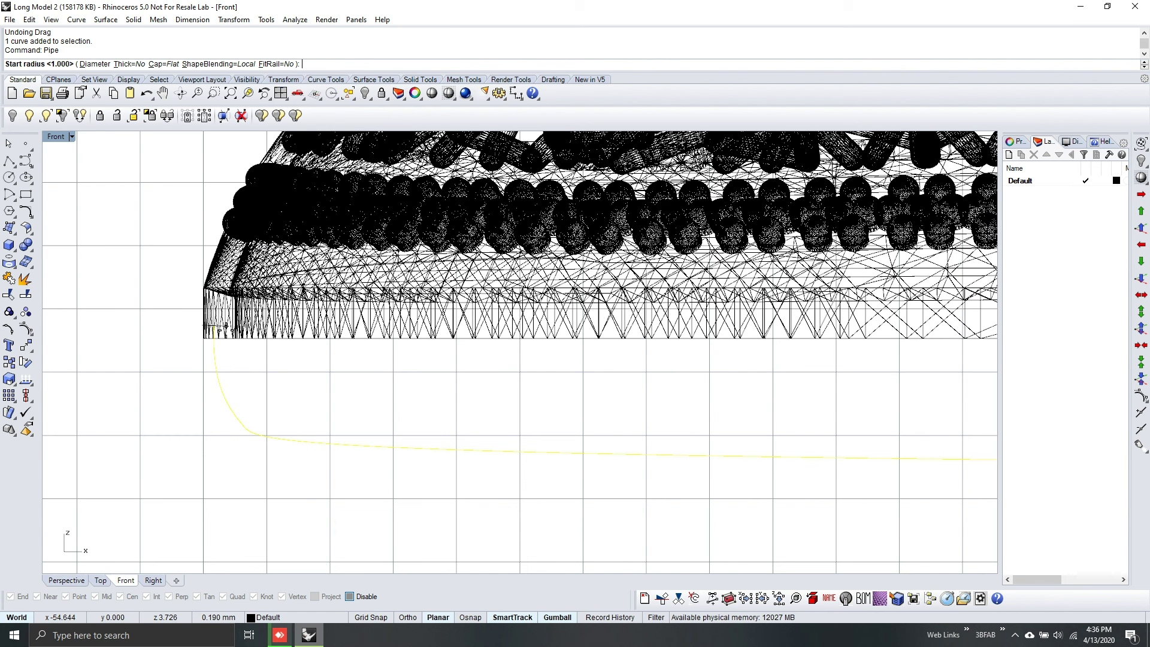
key(Return)
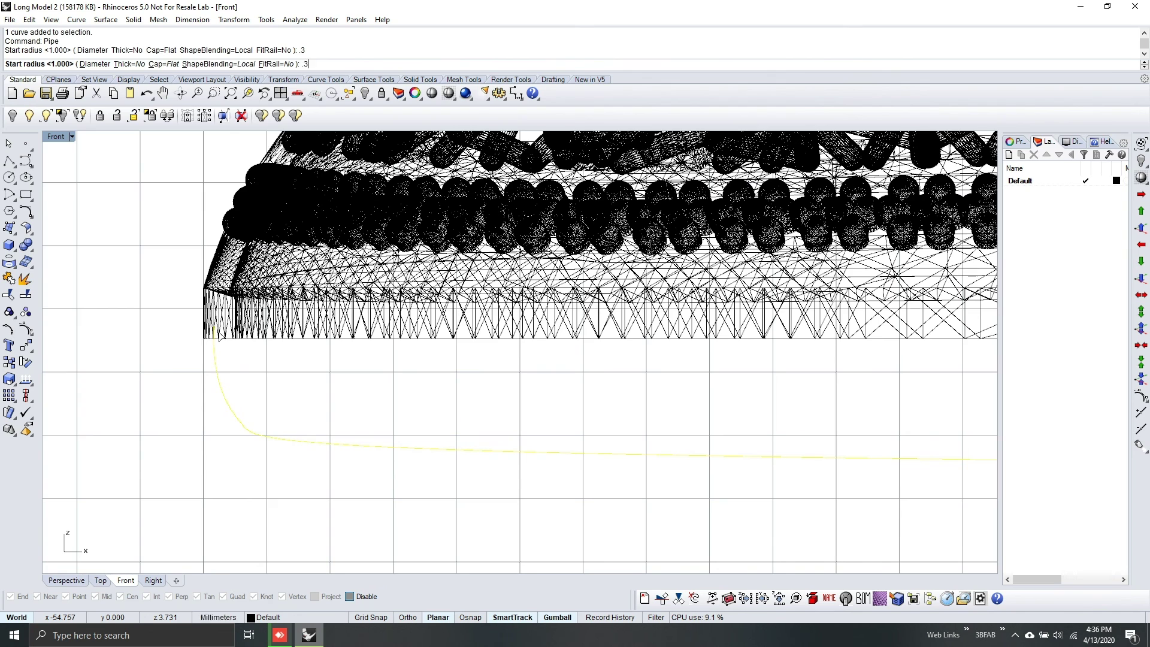
scroll(336, 347, down, 8)
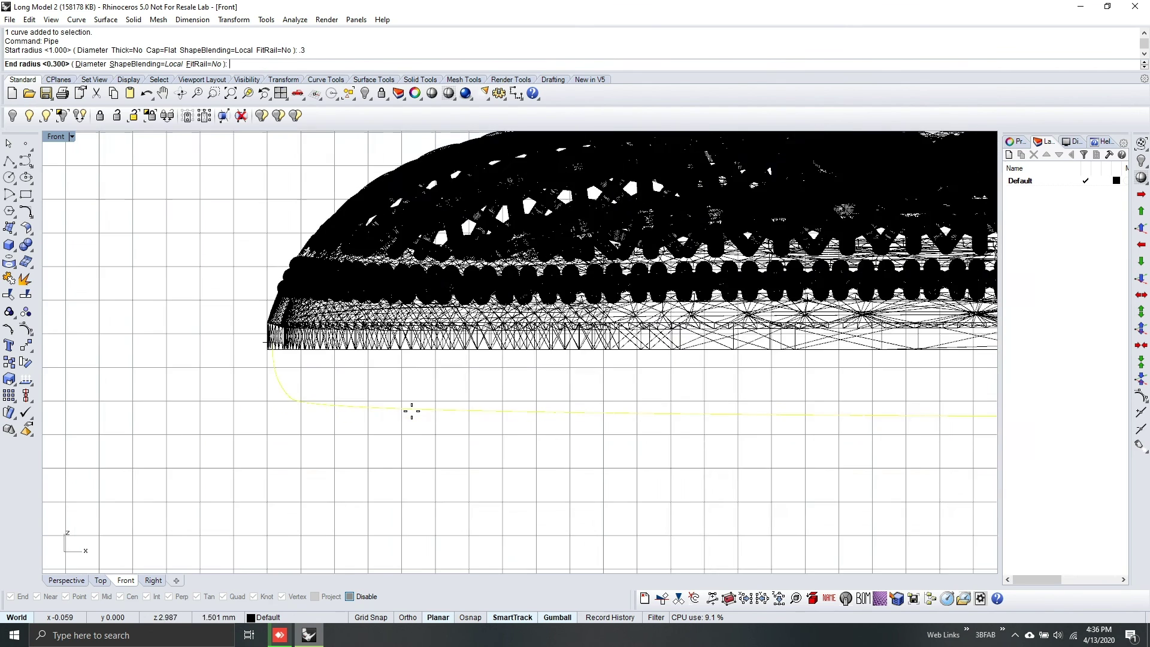
right_drag(411, 411, 187, 381)
right_drag(780, 383, 435, 350)
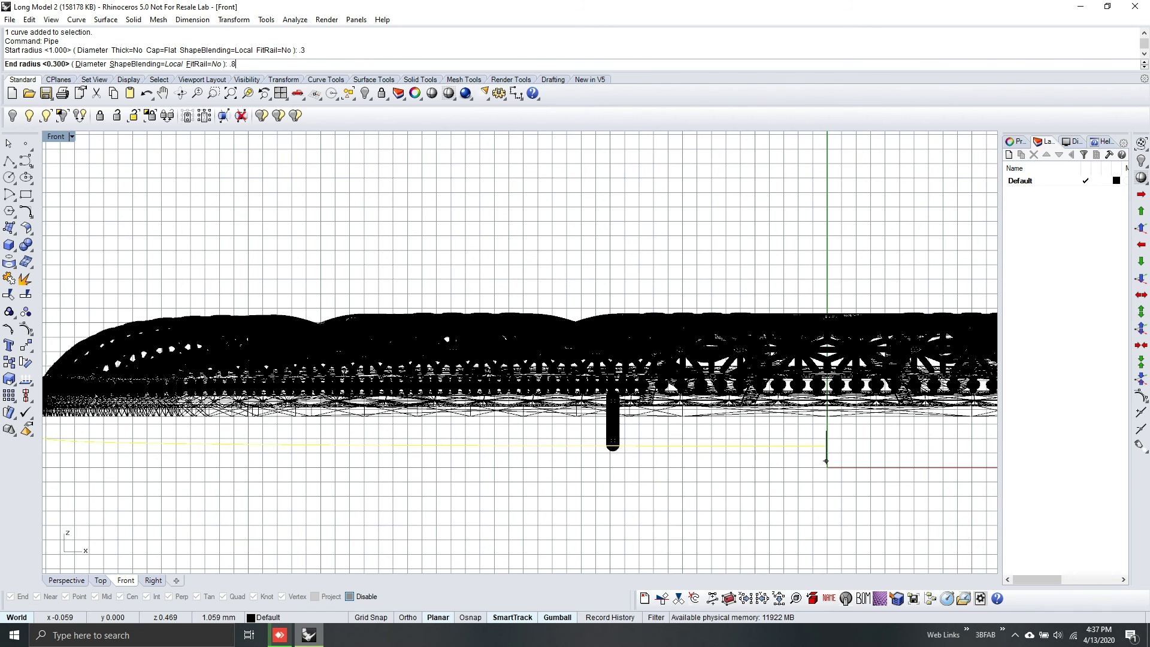
key(Return)
Step: Add an intermediate pipe radius of 0.7 at the curve's bend and finish the pipe
right_drag(76, 450, 357, 415)
scroll(343, 419, up, 4)
scroll(327, 393, up, 5)
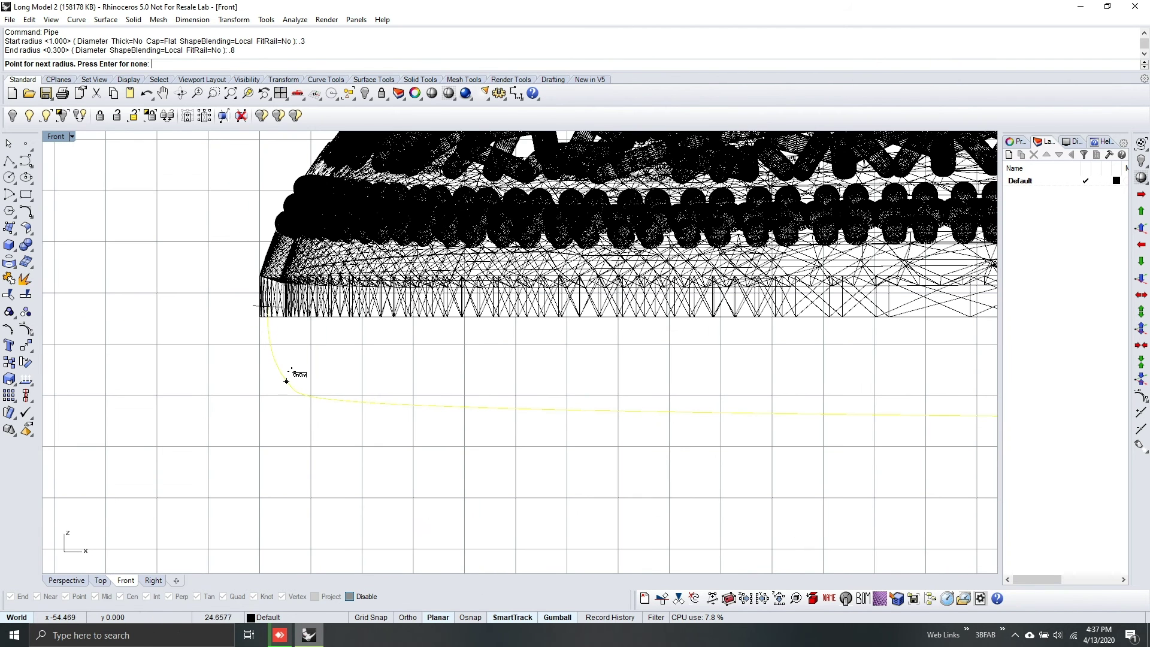
click(298, 380)
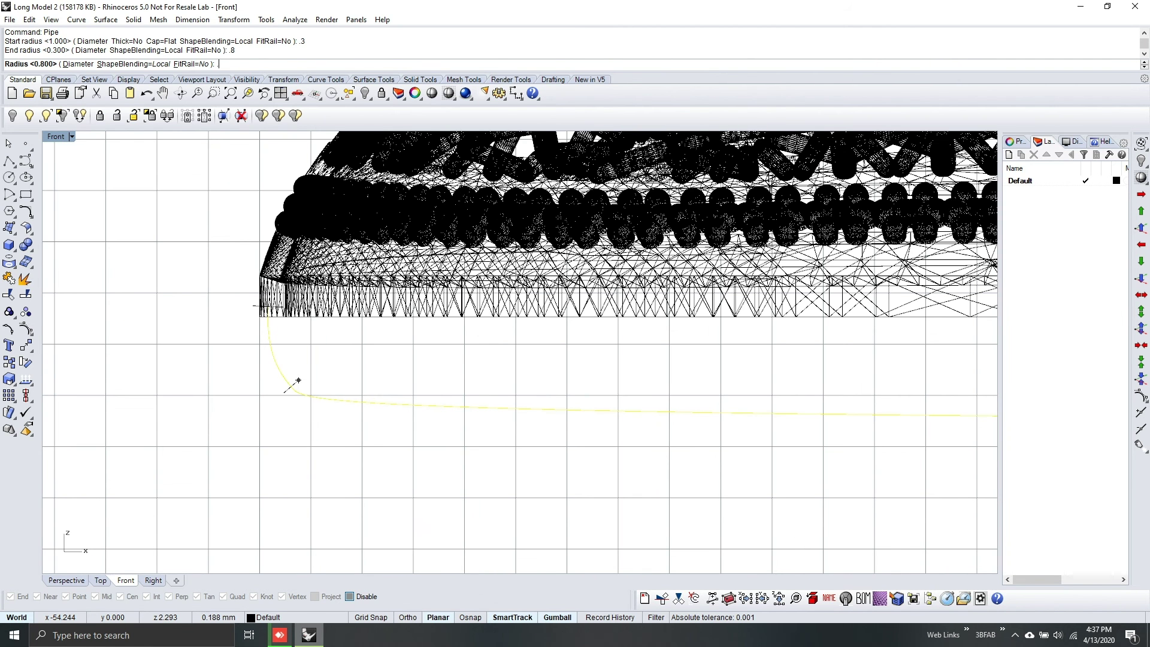
text(.7)
key(Return)
key(Return)
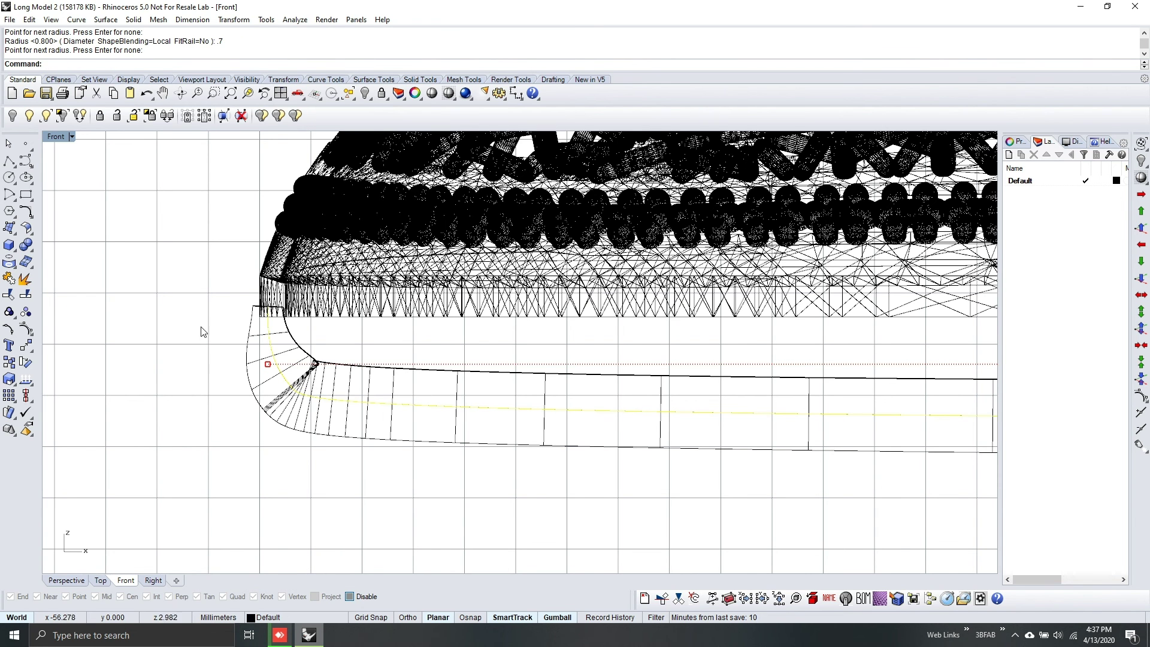
Step: Delete the rail curve inside the pipe
scroll(200, 371, down, 4)
click(372, 405)
click(412, 427)
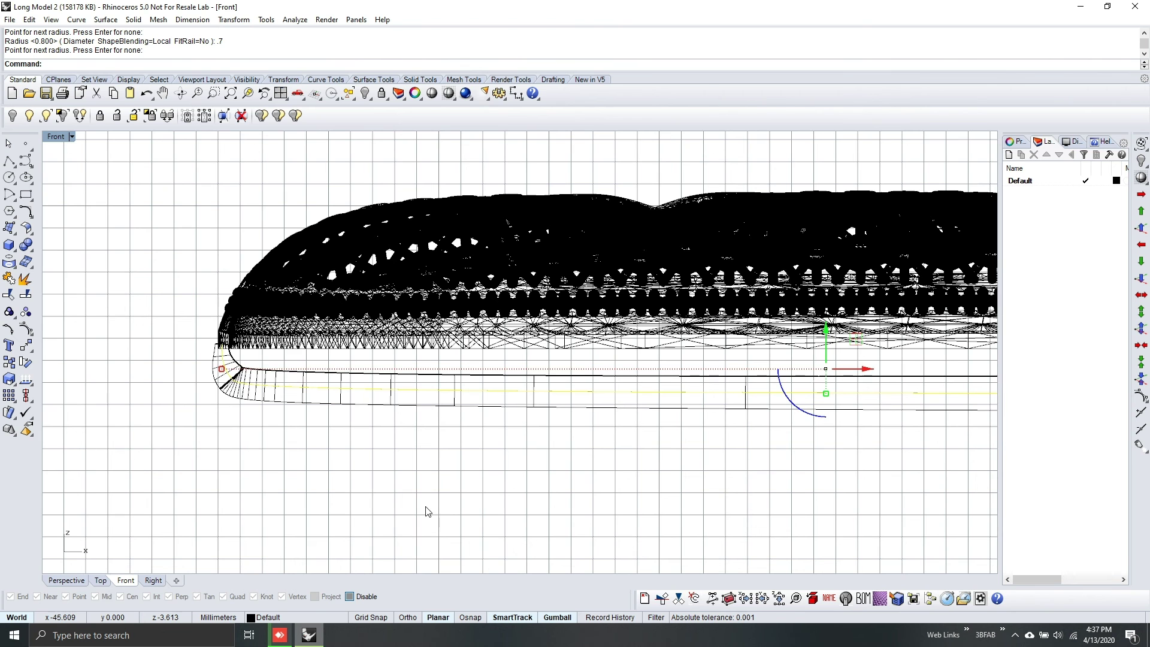
key(Delete)
Step: Nudge the pipe slightly inward along the model's length so its thin tip sits closer to the end rim
scroll(380, 410, up, 3)
click(240, 424)
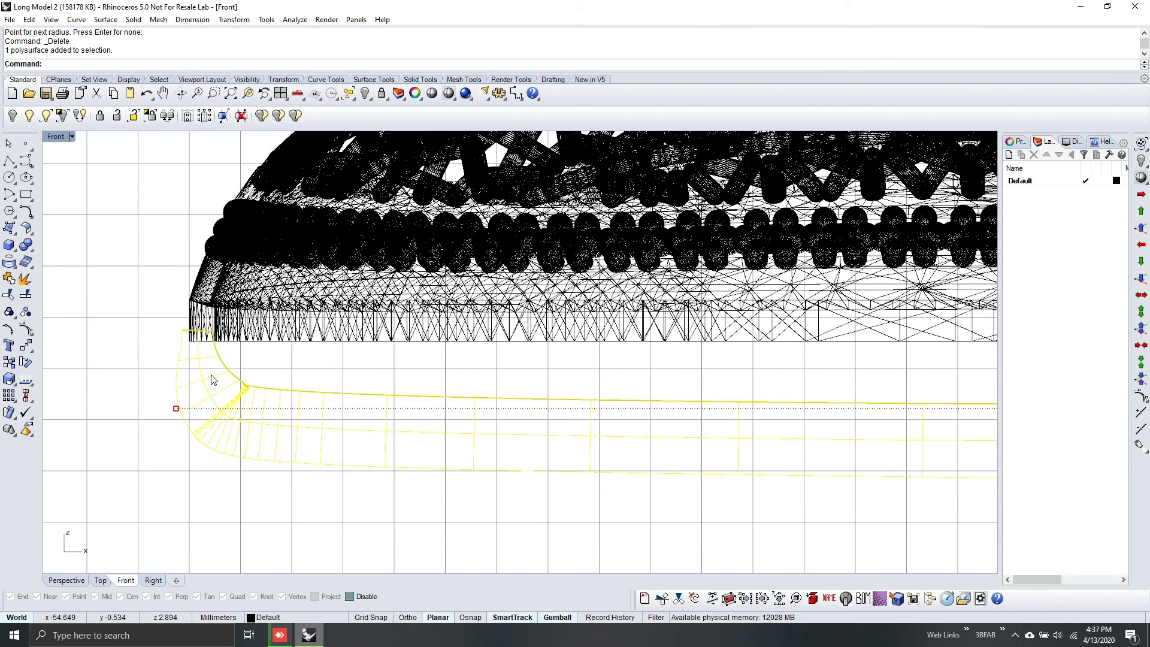
drag(215, 379, 217, 378)
click(203, 484)
Step: Display the perspective view in Shaded mode, with the model's underside and the support pipe in view
scroll(204, 484, down, 5)
click(64, 580)
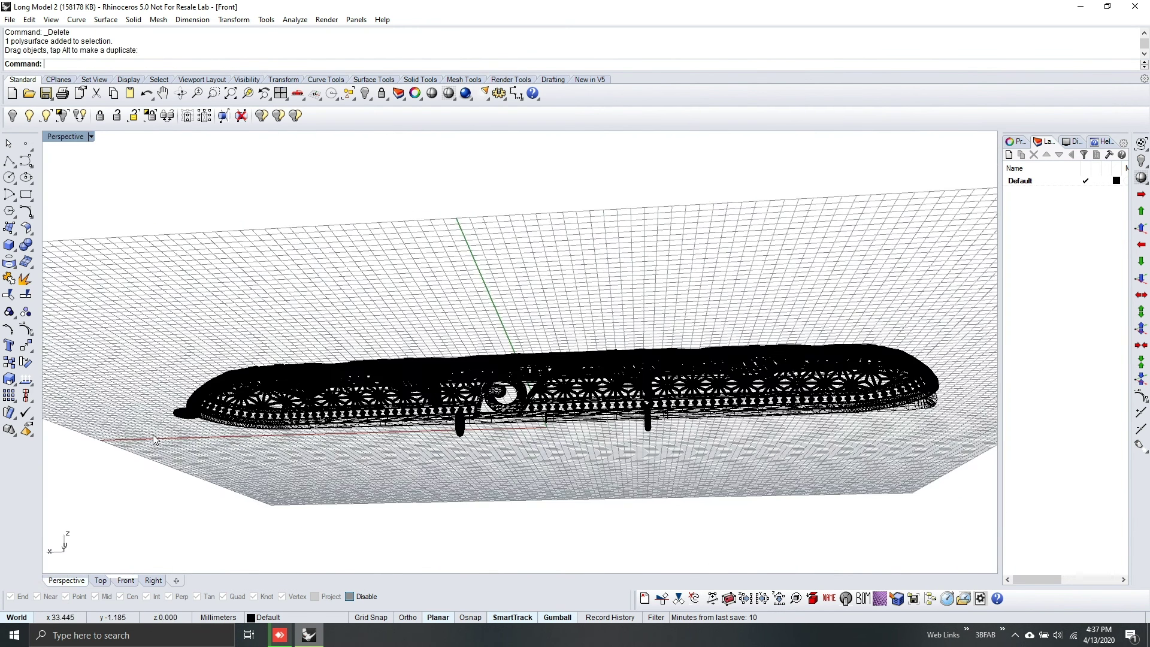
right_drag(567, 432, 581, 261)
click(90, 137)
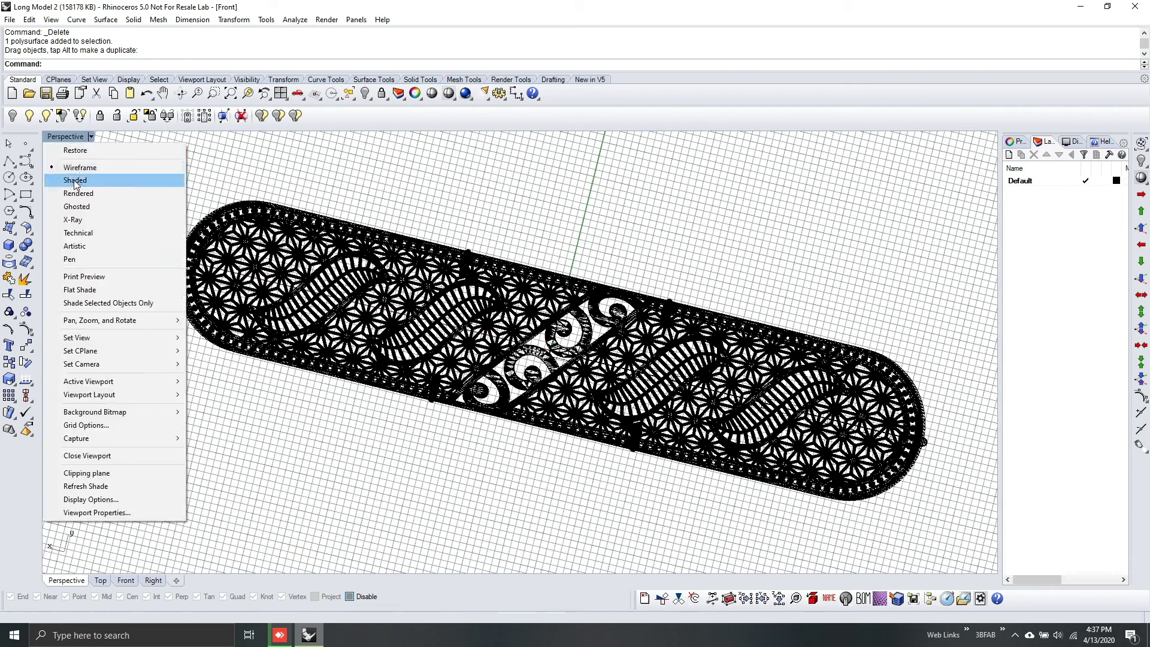
click(74, 177)
right_drag(487, 386, 530, 334)
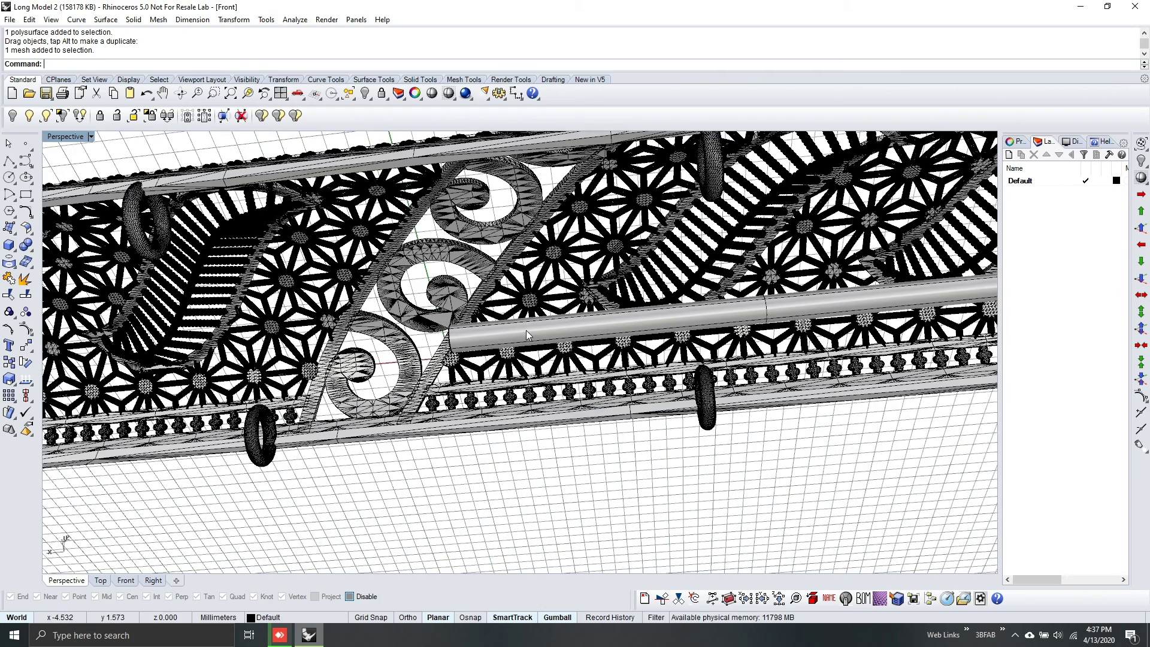
Step: Create a mesh from the support pipe's NURBS polysurface and delete the original polysurface
click(526, 330)
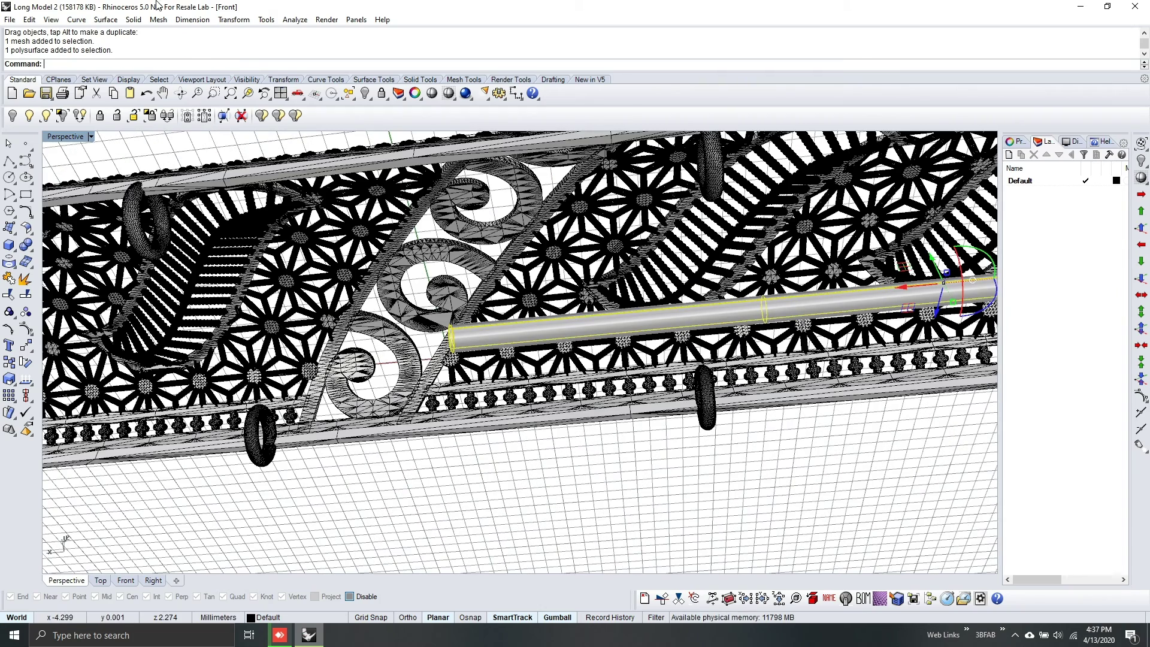
click(158, 19)
click(187, 34)
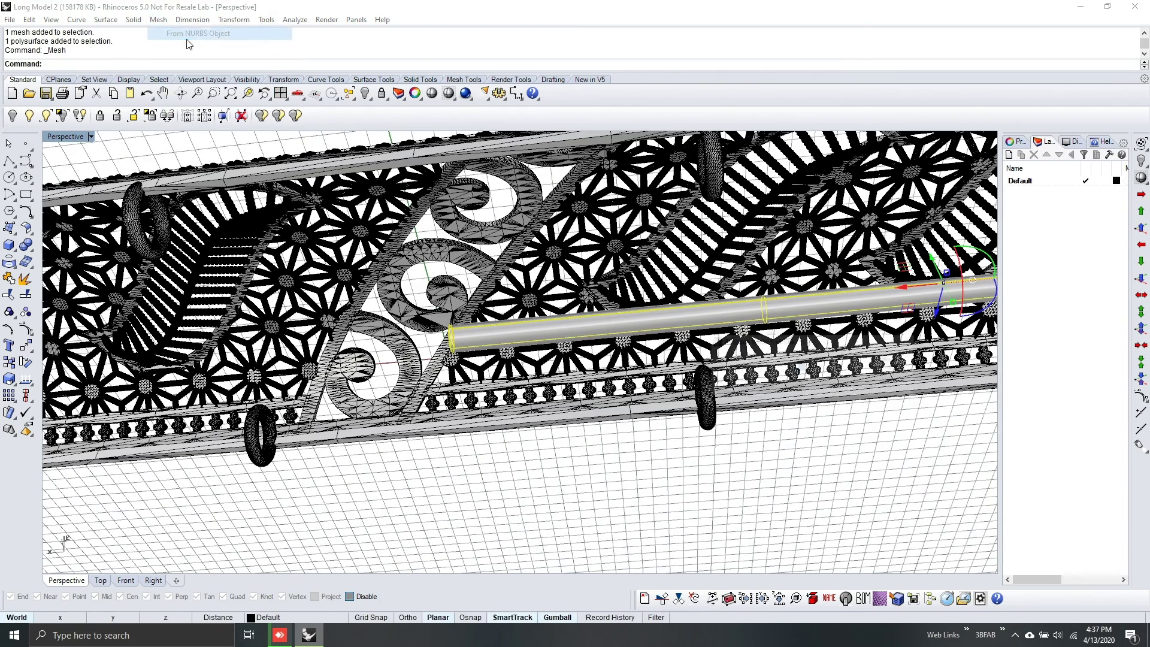
click(725, 387)
key(Delete)
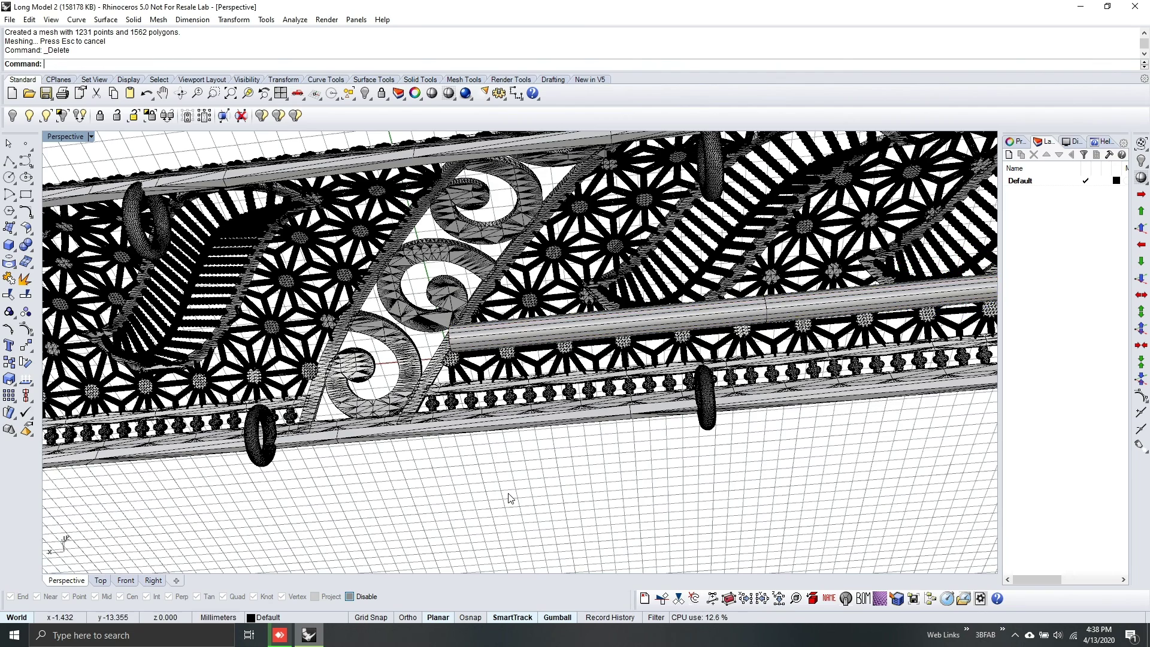
Step: Examine how the meshed support pipe runs along the model's underside toward the rounded end
right_drag(502, 436, 501, 409)
click(125, 581)
click(67, 581)
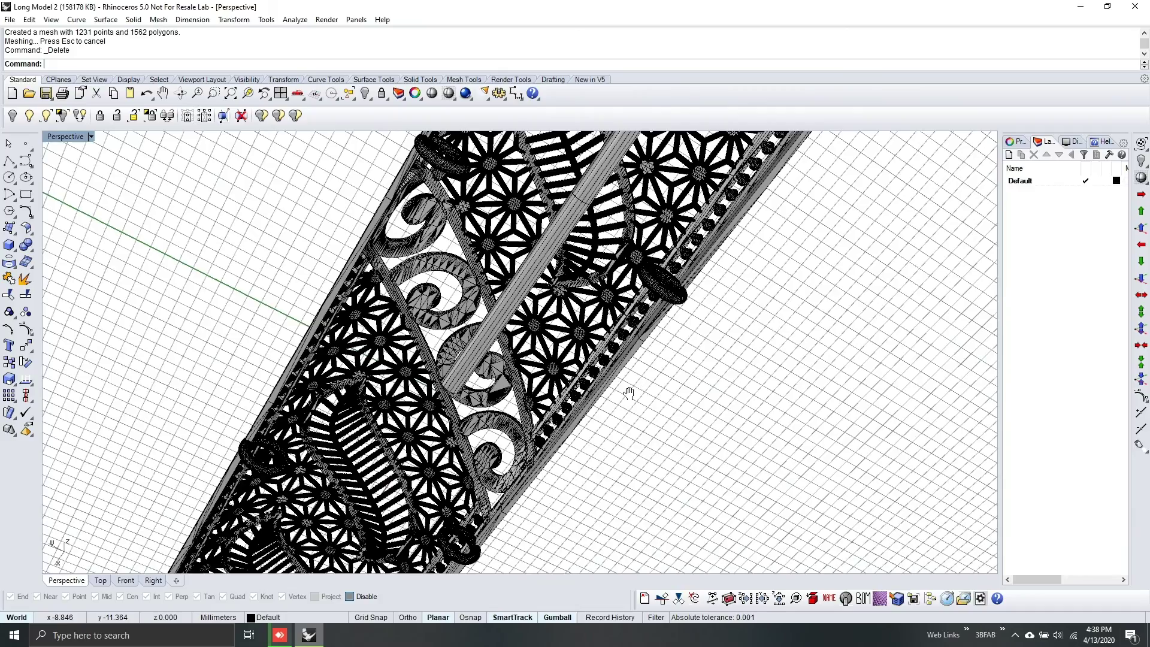
shift+right_drag(587, 437, 446, 542)
shift+right_drag(657, 314, 642, 437)
scroll(642, 437, down, 2)
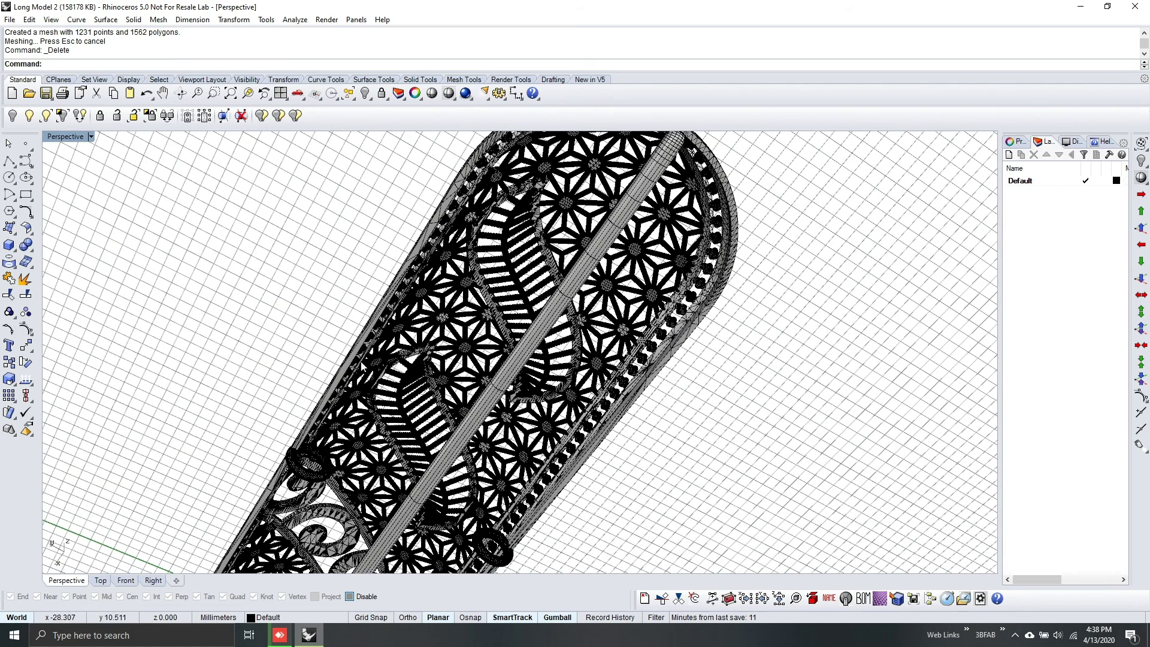
Step: In the Right view, draw a gently sagging degree-3 curve from the model's side rim to the central support pipe
shift+right_drag(502, 392, 513, 434)
scroll(513, 434, down, 4)
click(153, 580)
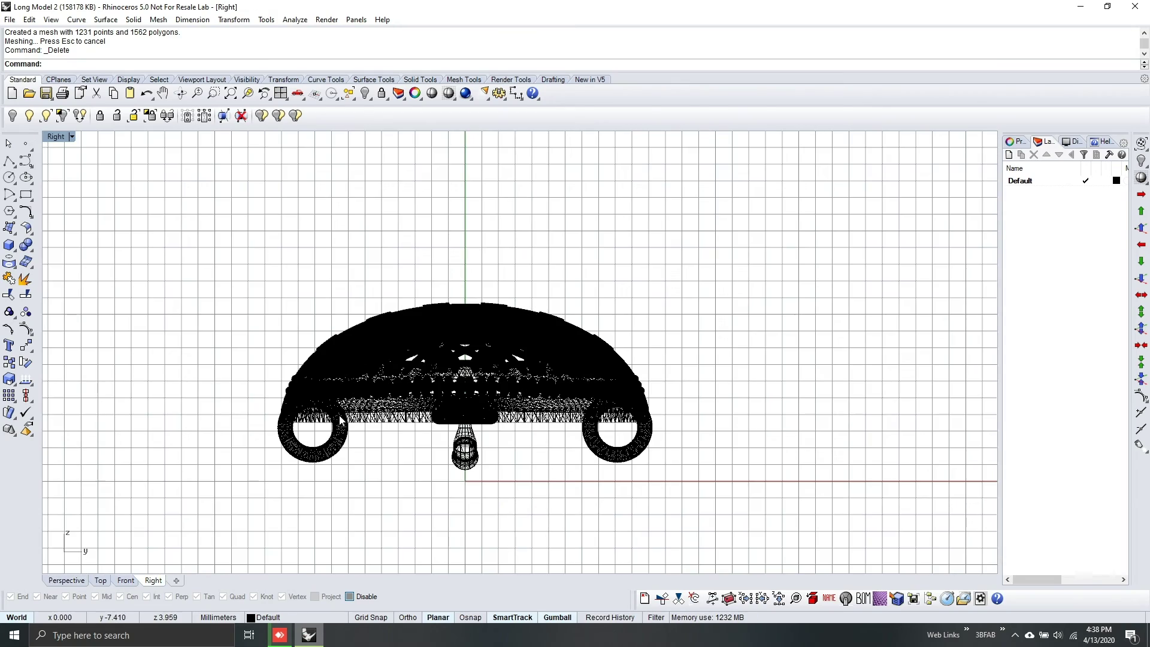
scroll(434, 441, up, 4)
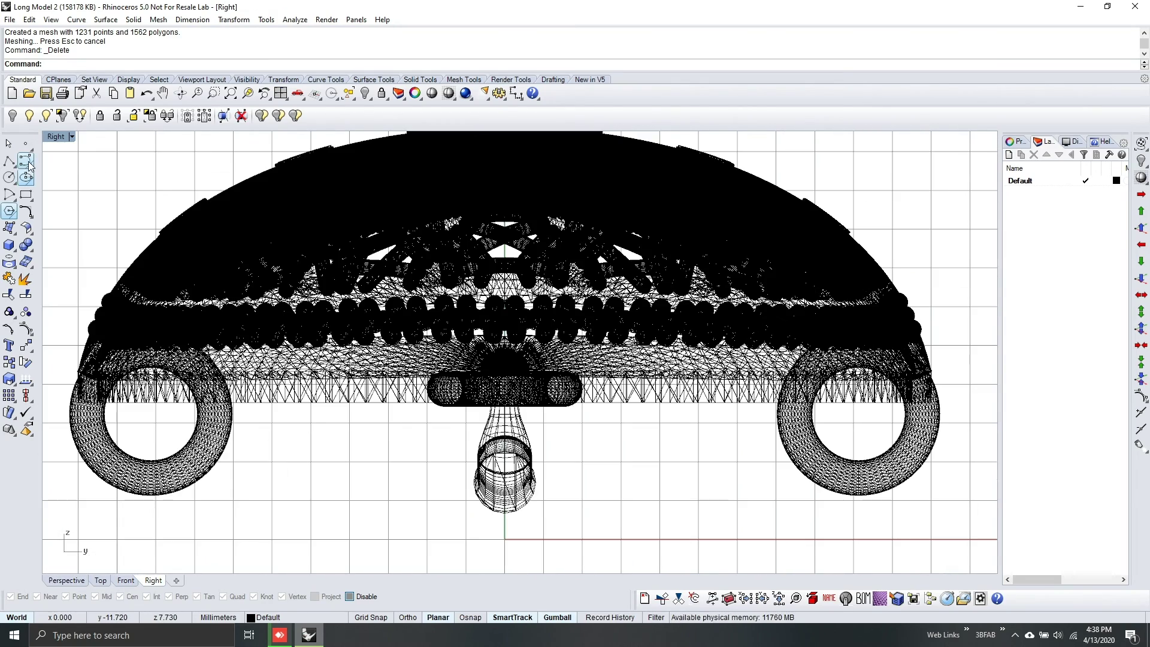
click(26, 161)
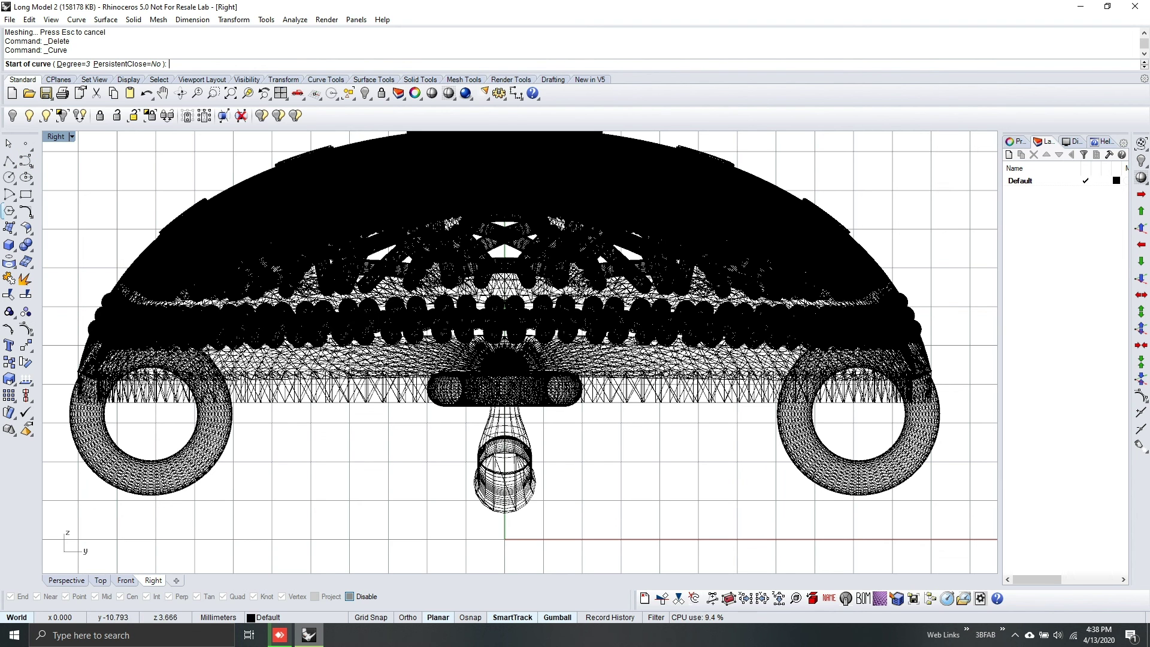
click(90, 433)
click(91, 436)
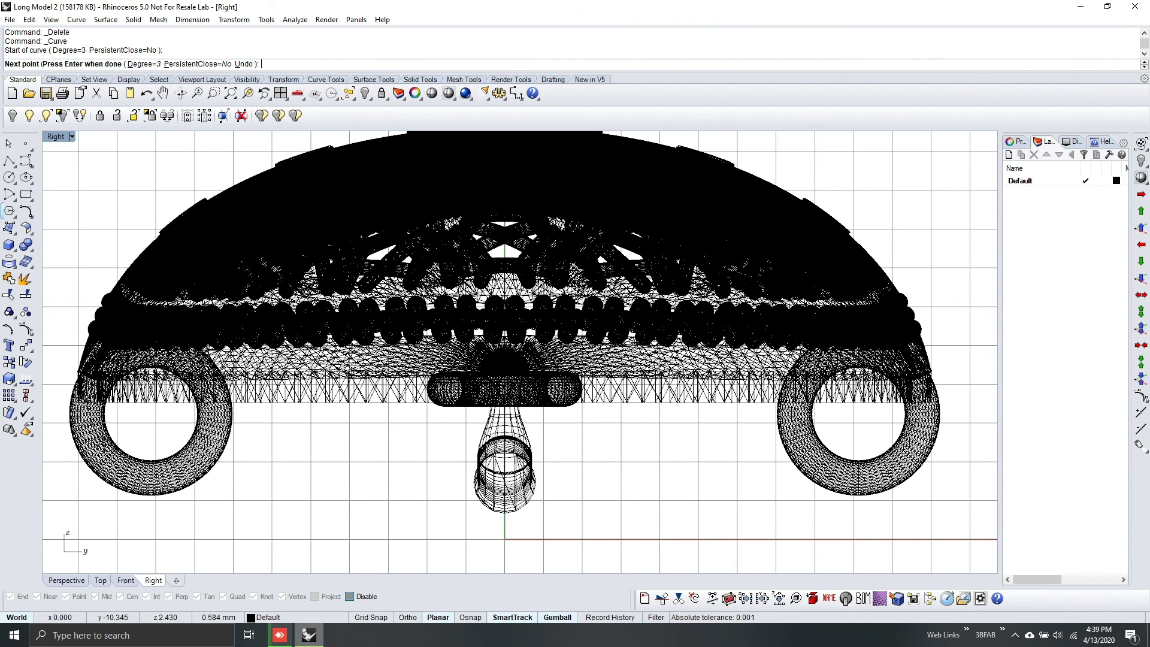
click(103, 449)
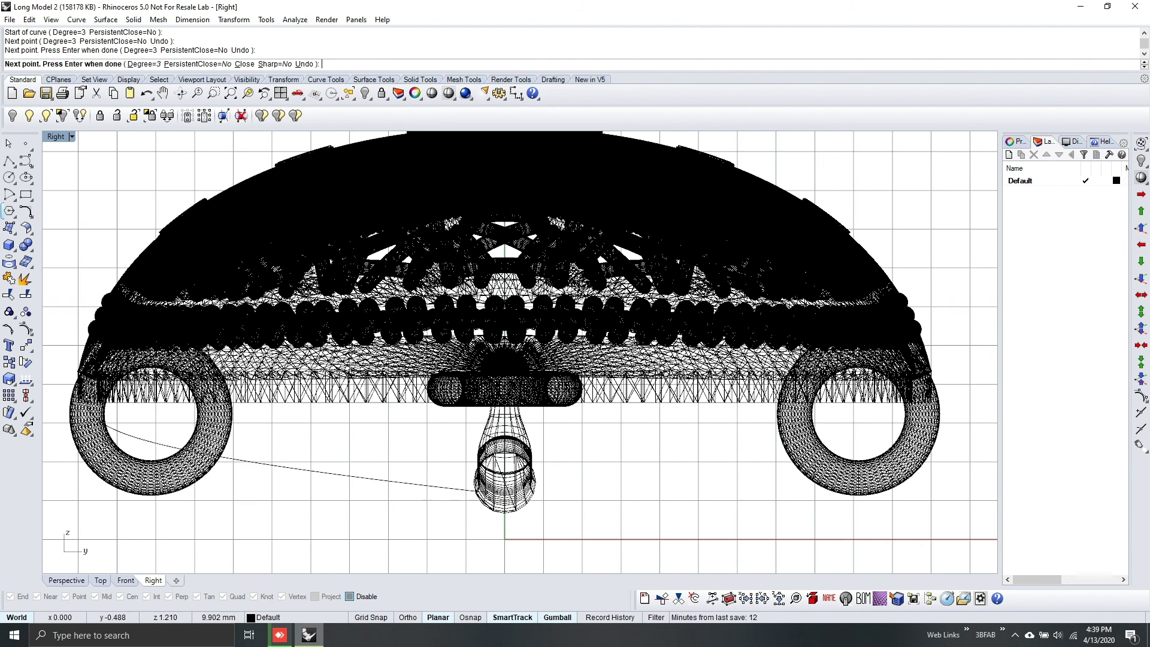
click(474, 490)
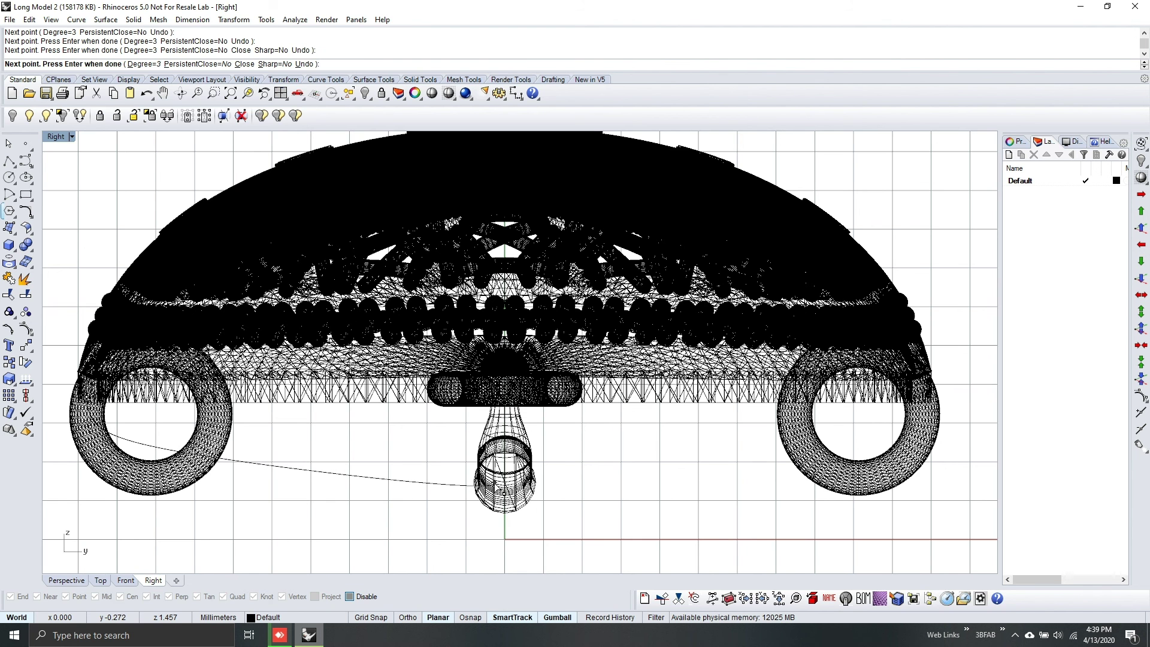
right_click(496, 486)
Step: Pipe the curve with start radius 0.3 and end radius 0.6, and nudge the central support bar slightly upward
click(346, 474)
right_drag(346, 471, 446, 416)
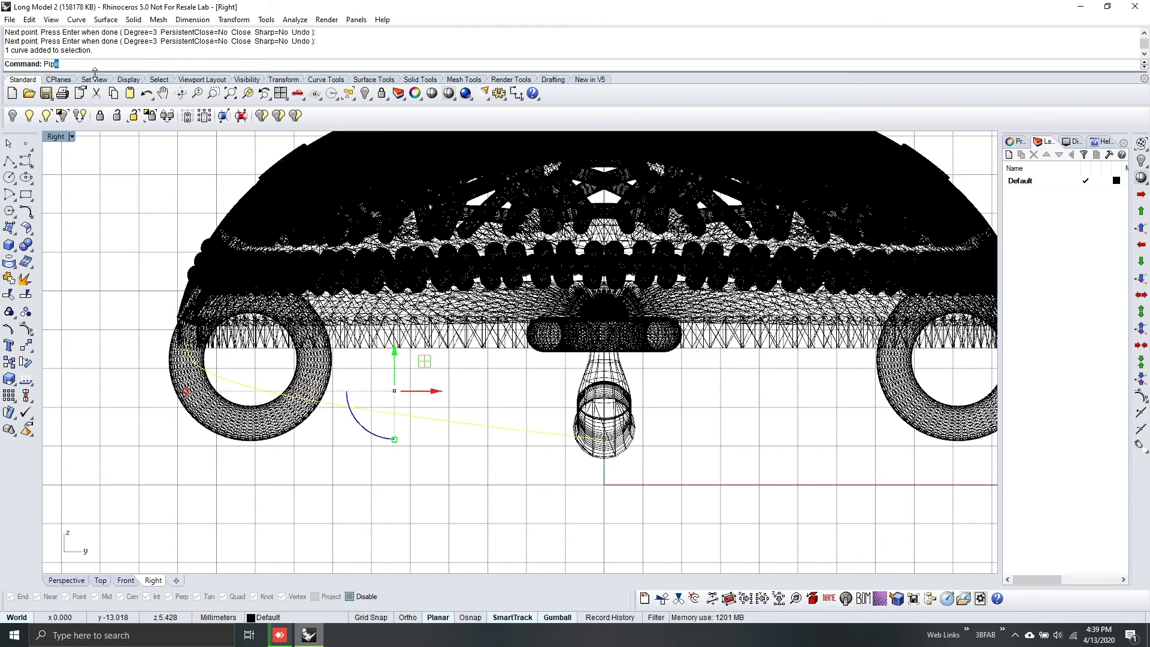
key(Return)
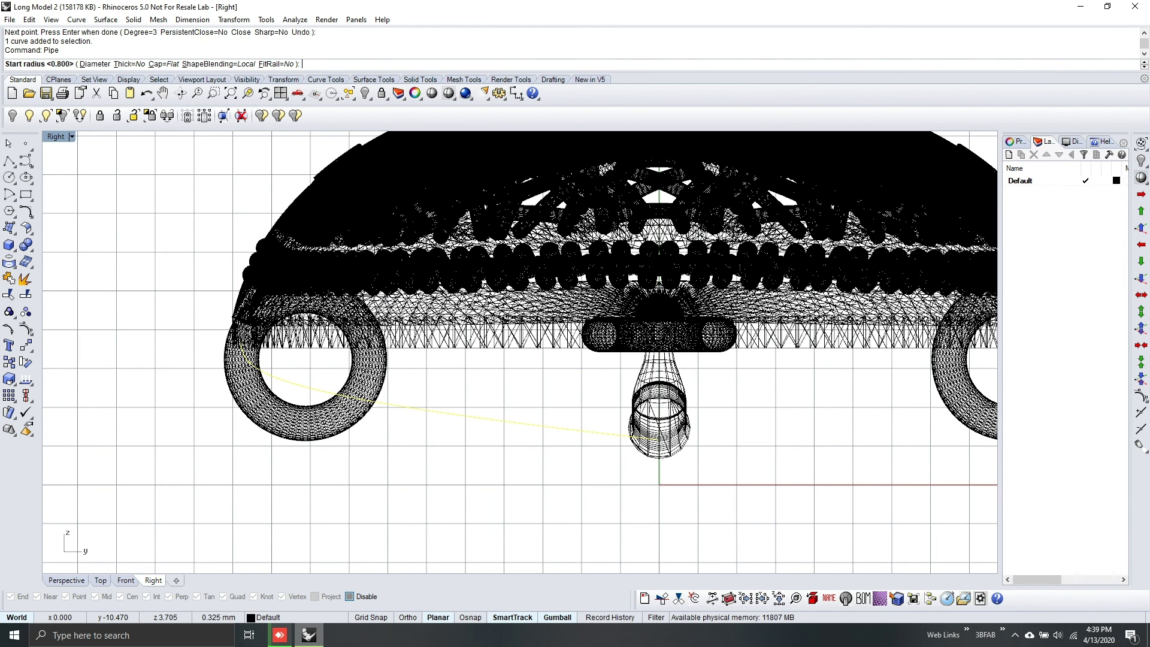
text(.3)
key(Return)
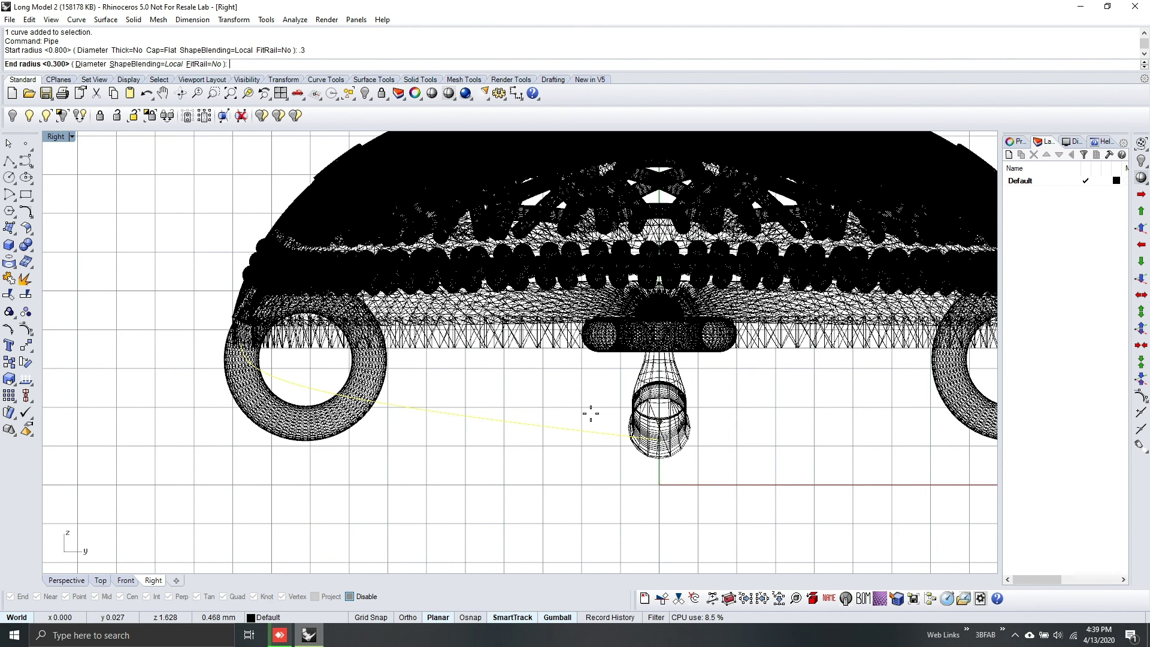
text(.6)
key(Return)
key(Return)
drag(446, 367, 447, 360)
click(420, 474)
Step: In the Perspective view, mirror a copy of the cross-support pipe from the origin (0) across the model's long axis
click(67, 580)
right_drag(525, 400, 523, 381)
scroll(522, 381, up, 3)
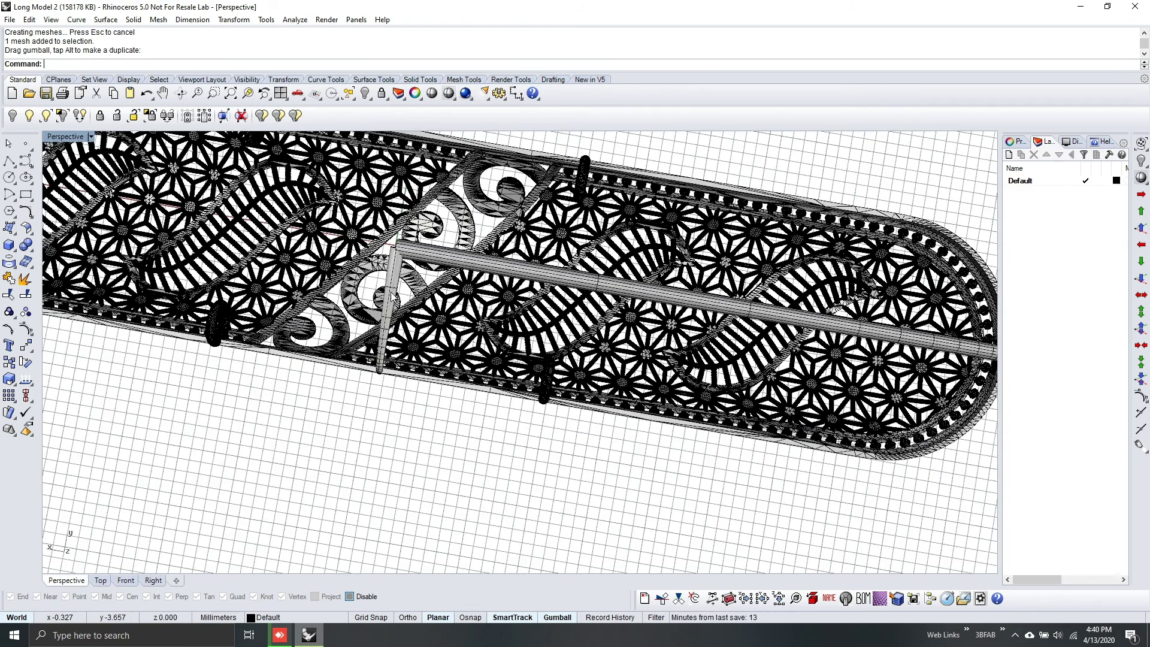
click(384, 353)
shift+right_drag(335, 381, 358, 463)
text(Mi)
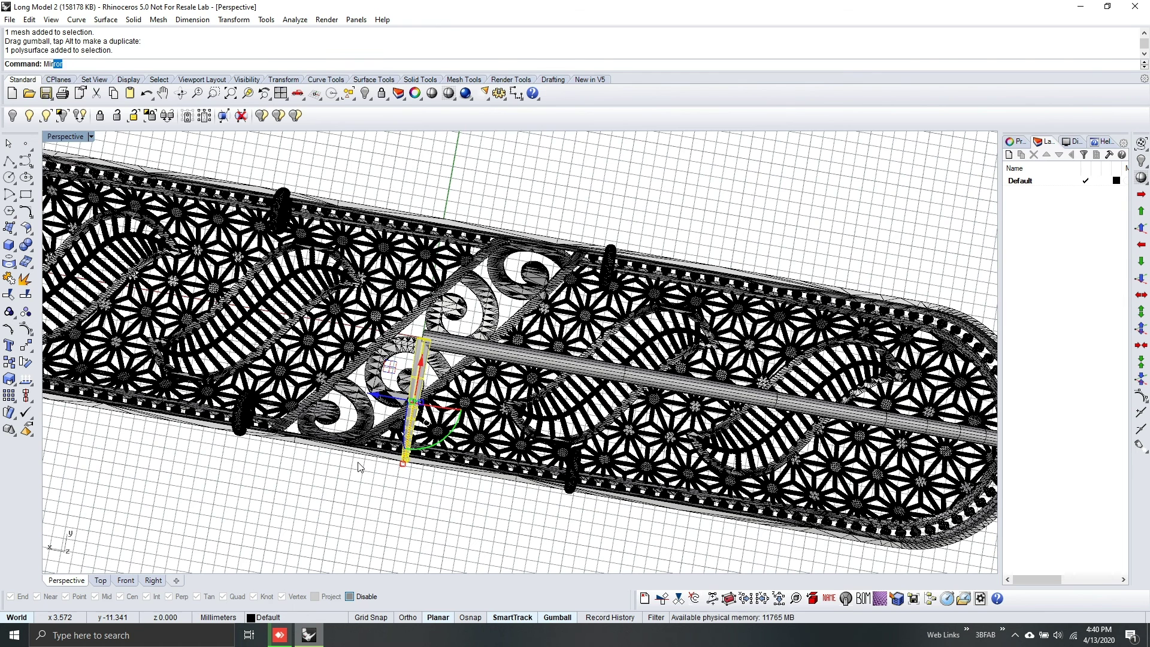
text(r)
key(Return)
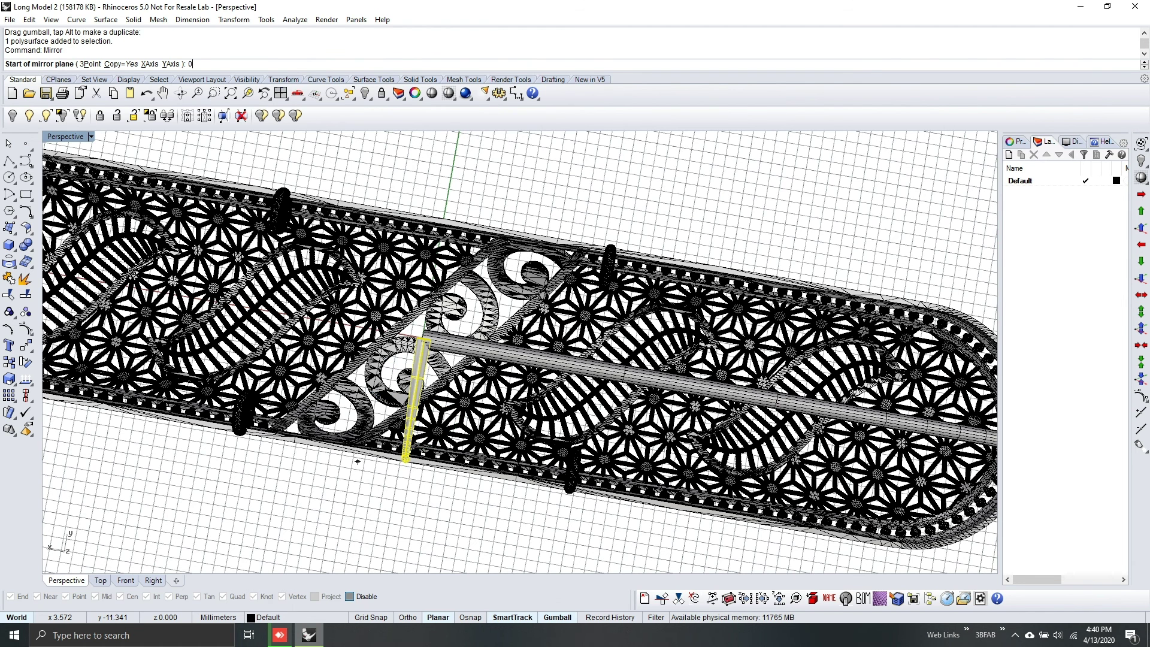
text(0)
key(Return)
click(510, 205)
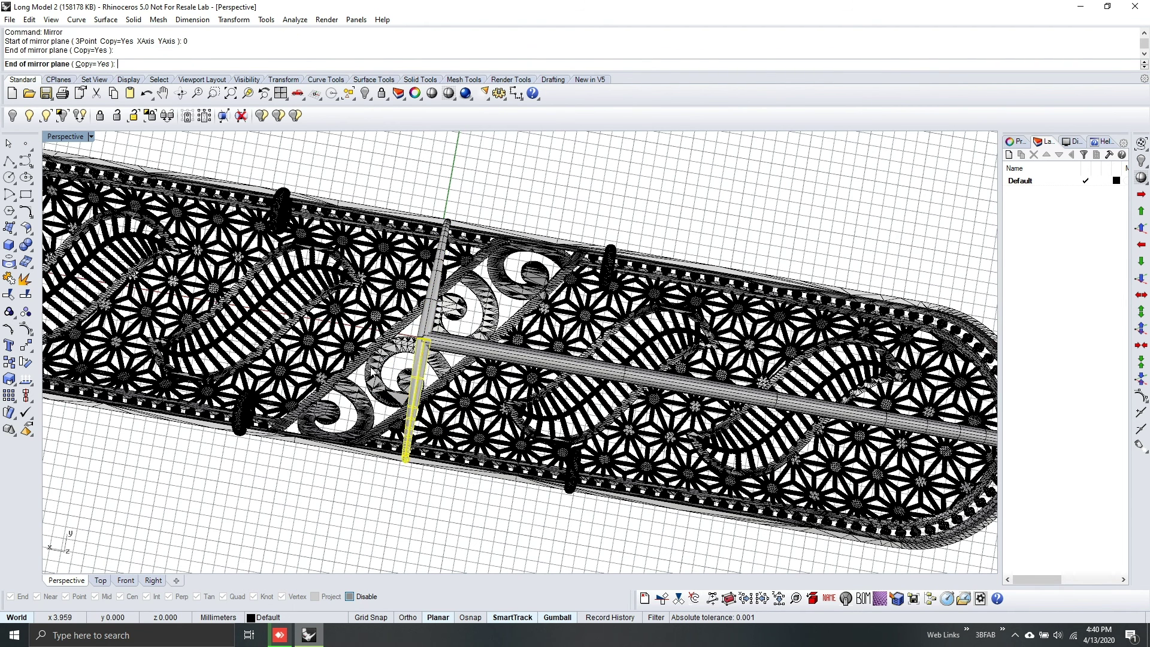
click(509, 203)
Step: Linearly array both cross-support halves as 4 items toward the rounded end, spaced about 14.6 mm apart along the central bar
right_drag(501, 212, 479, 221)
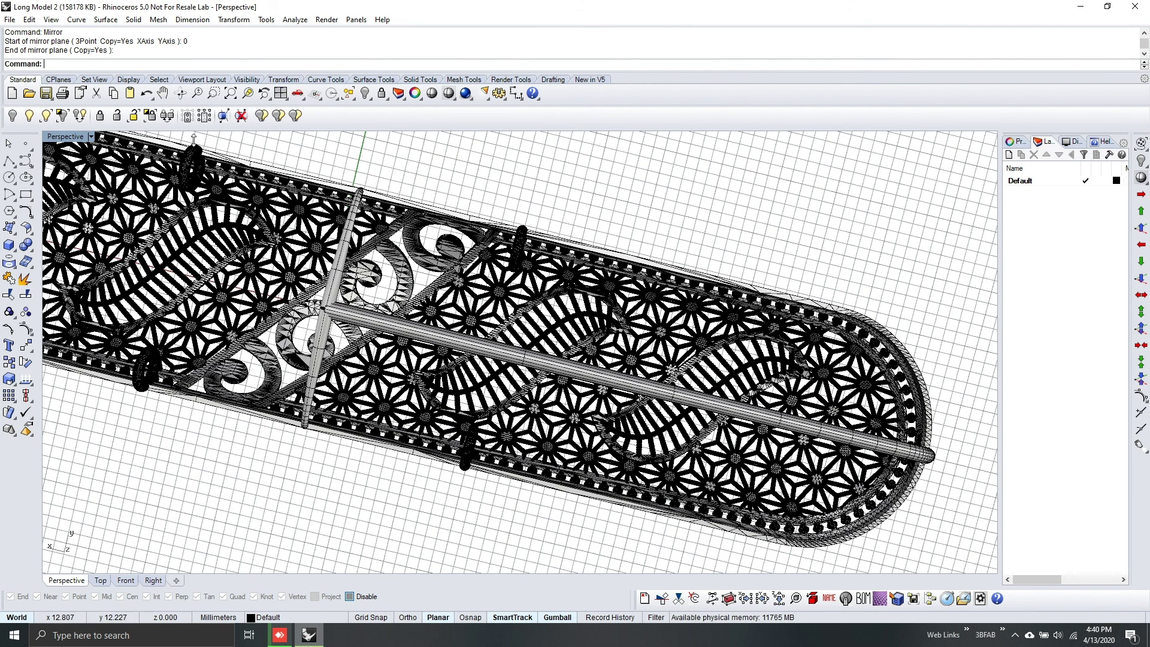
shift+right_drag(330, 284, 372, 332)
click(376, 309)
shift+click(365, 350)
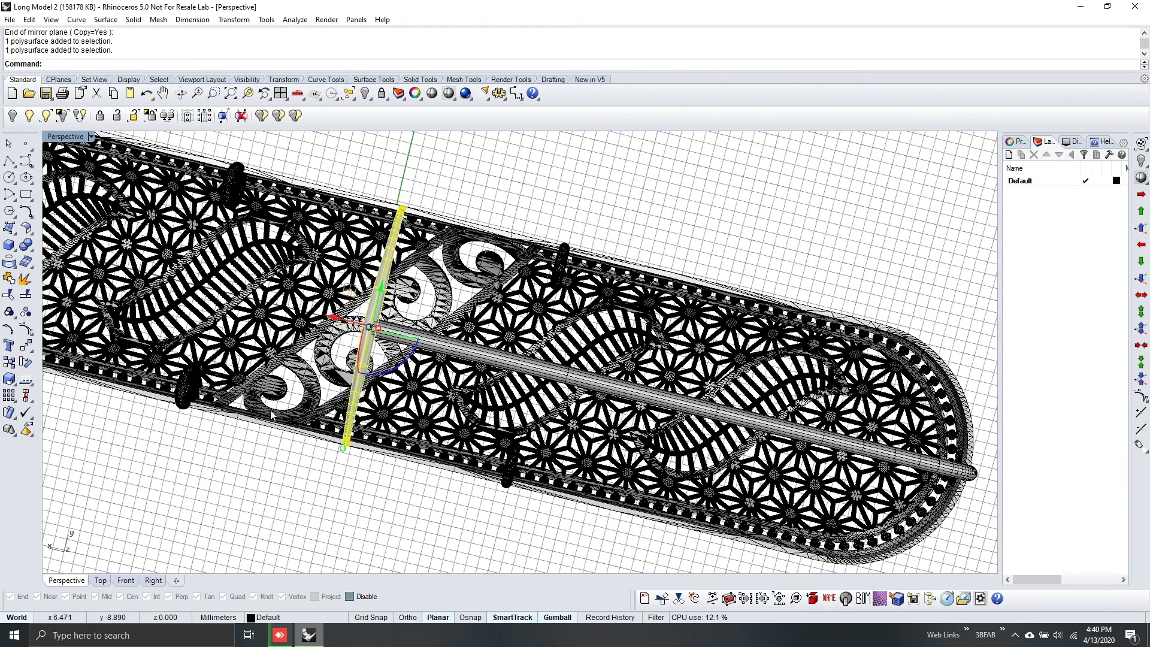
text(arra)
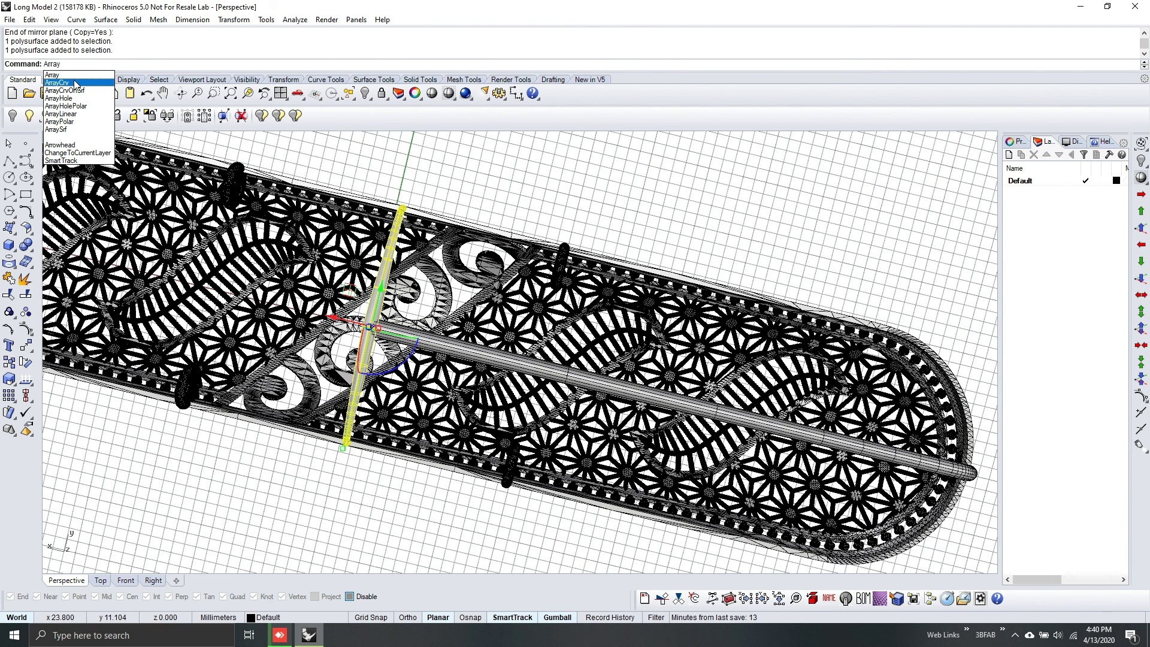
click(61, 114)
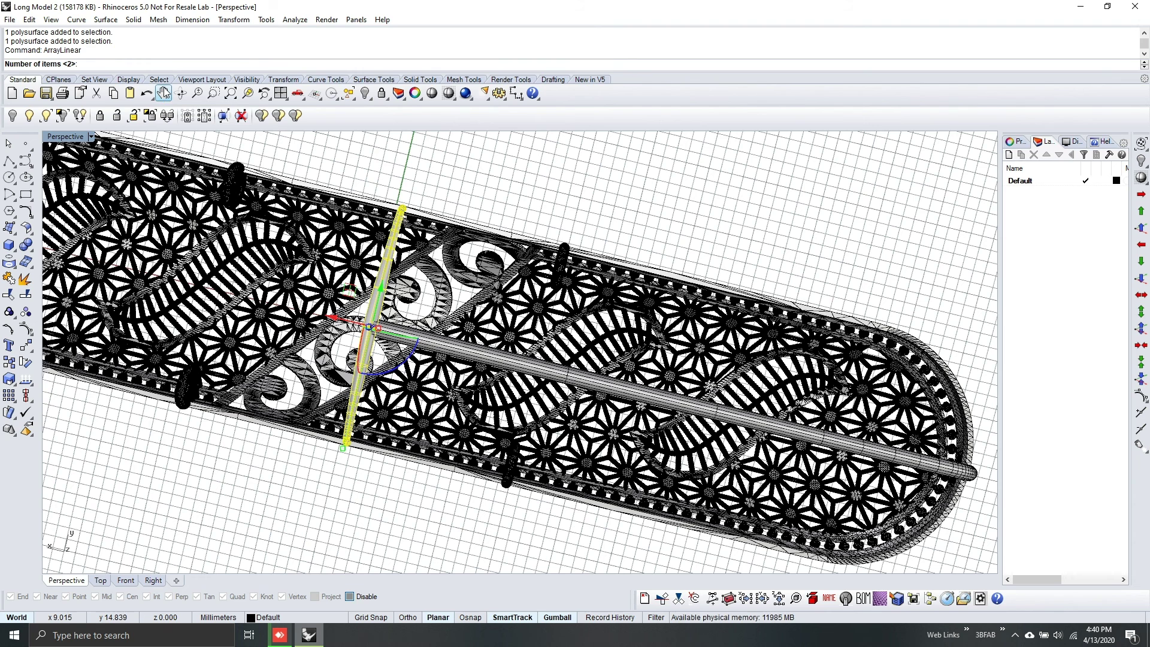
text(4)
key(Return)
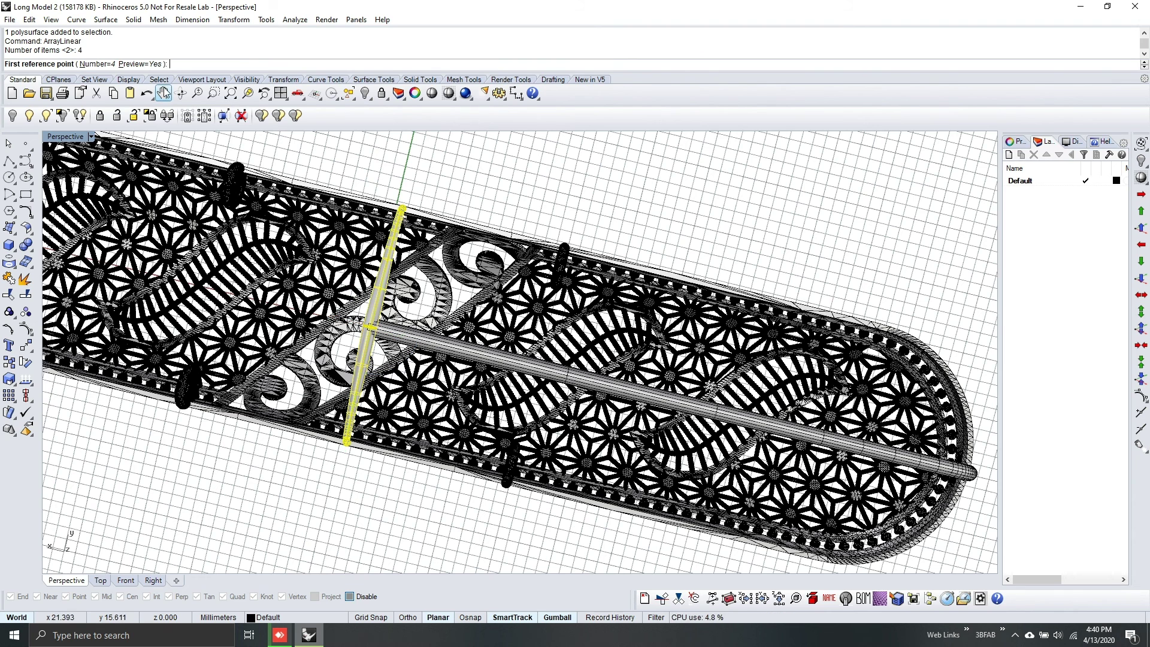
click(101, 581)
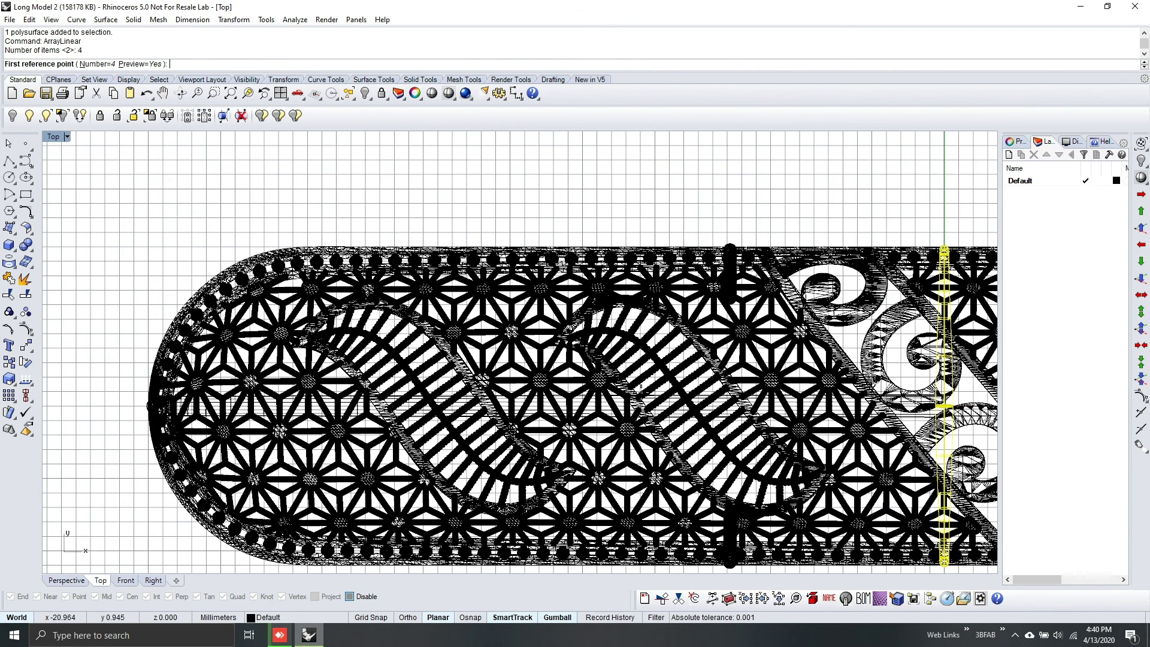
scroll(639, 390, down, 2)
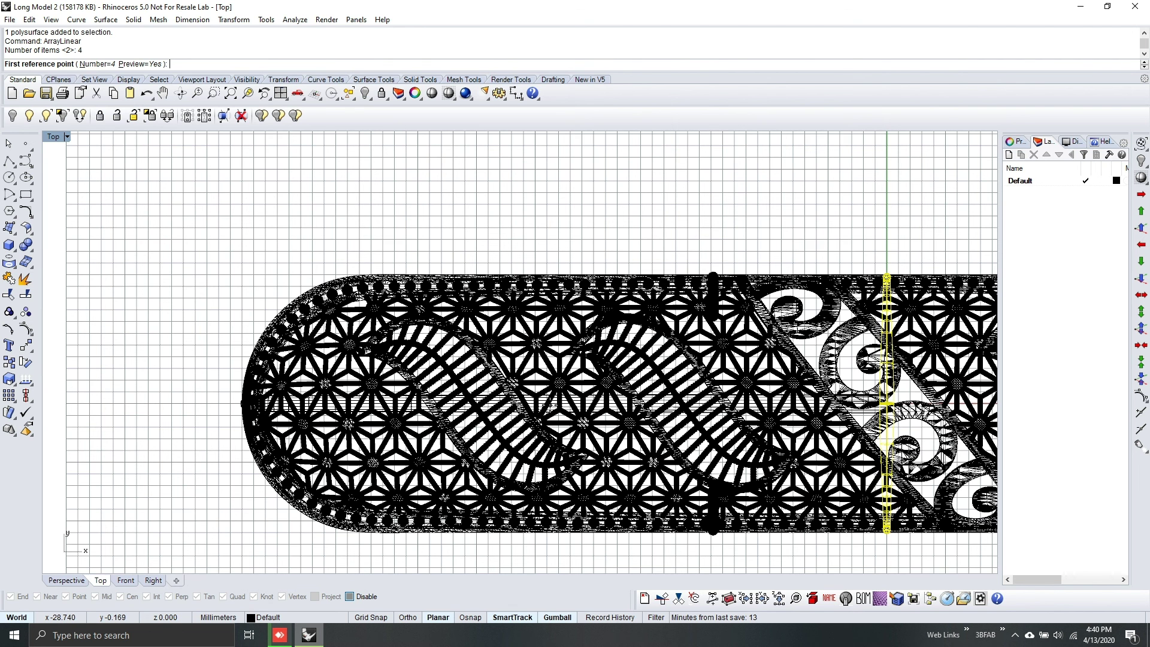
click(887, 403)
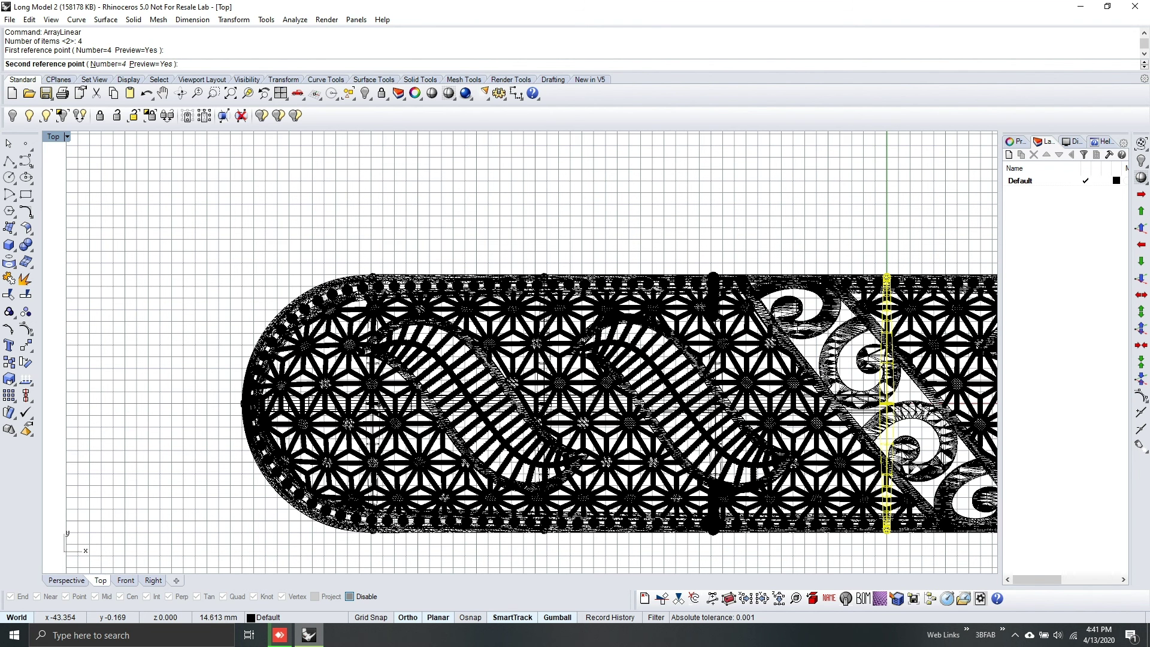
click(713, 403)
Step: Move both halves of the second cross support slightly toward the rounded end, clear of the side rings
click(66, 580)
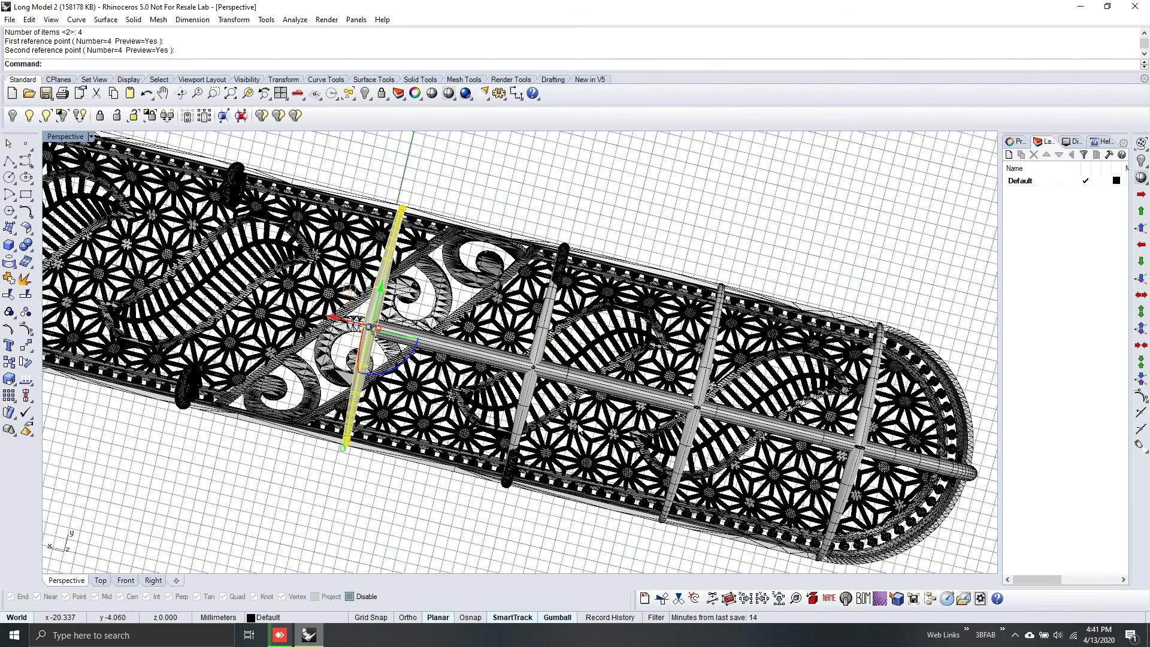
right_drag(729, 234, 522, 337)
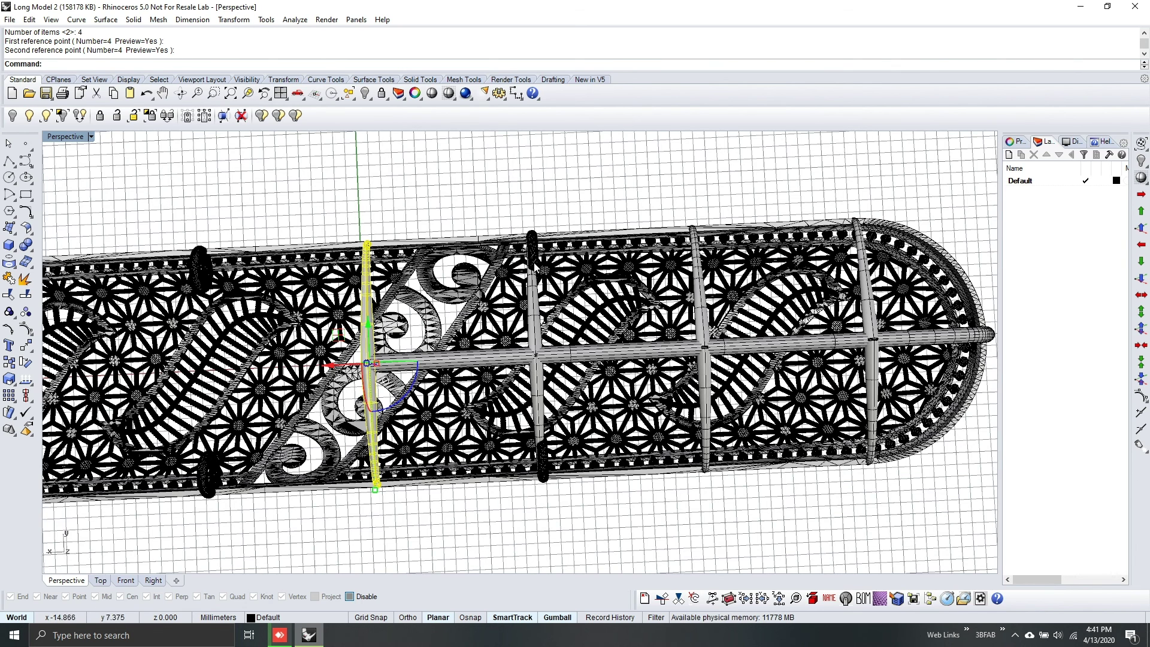
click(531, 304)
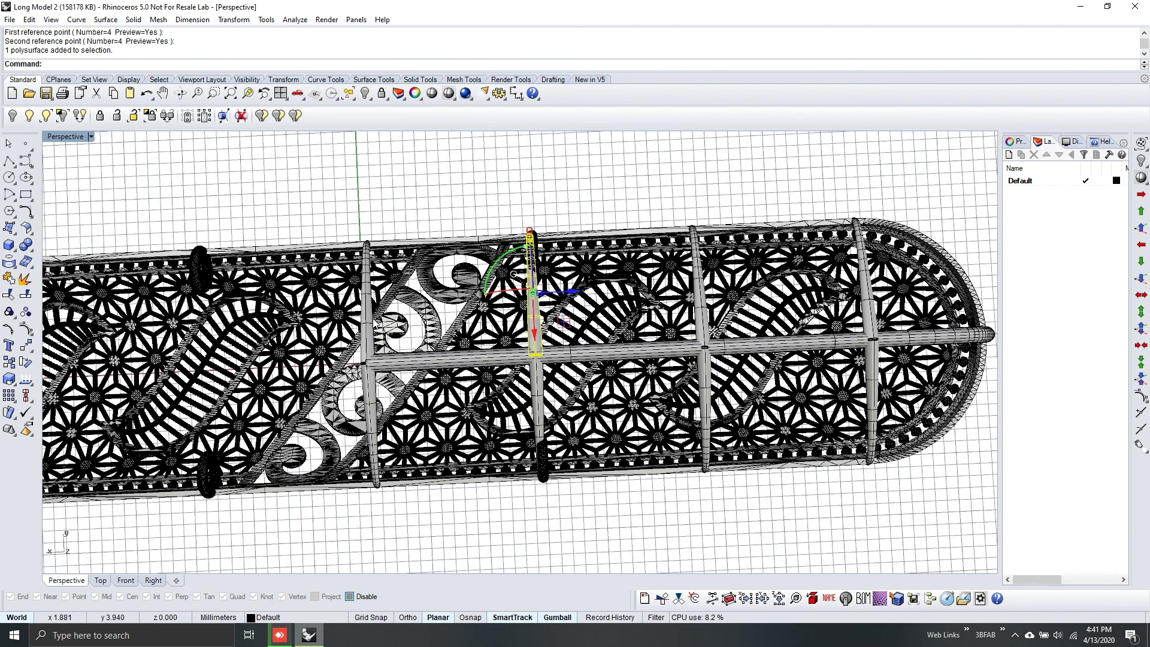
click(538, 418)
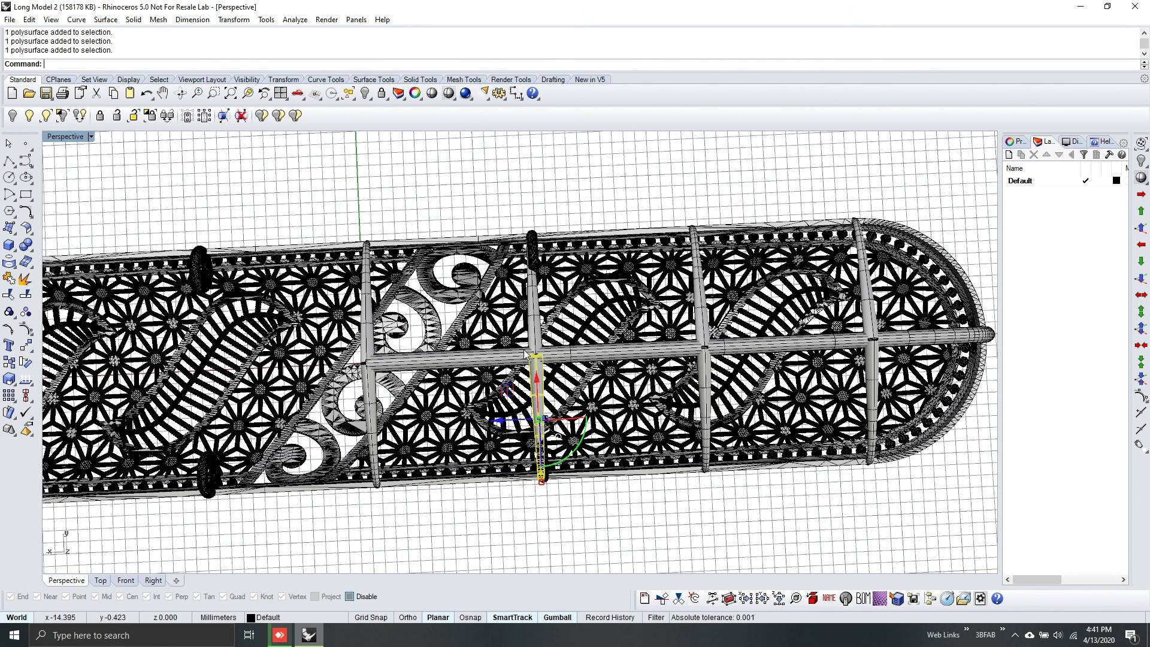
click(530, 340)
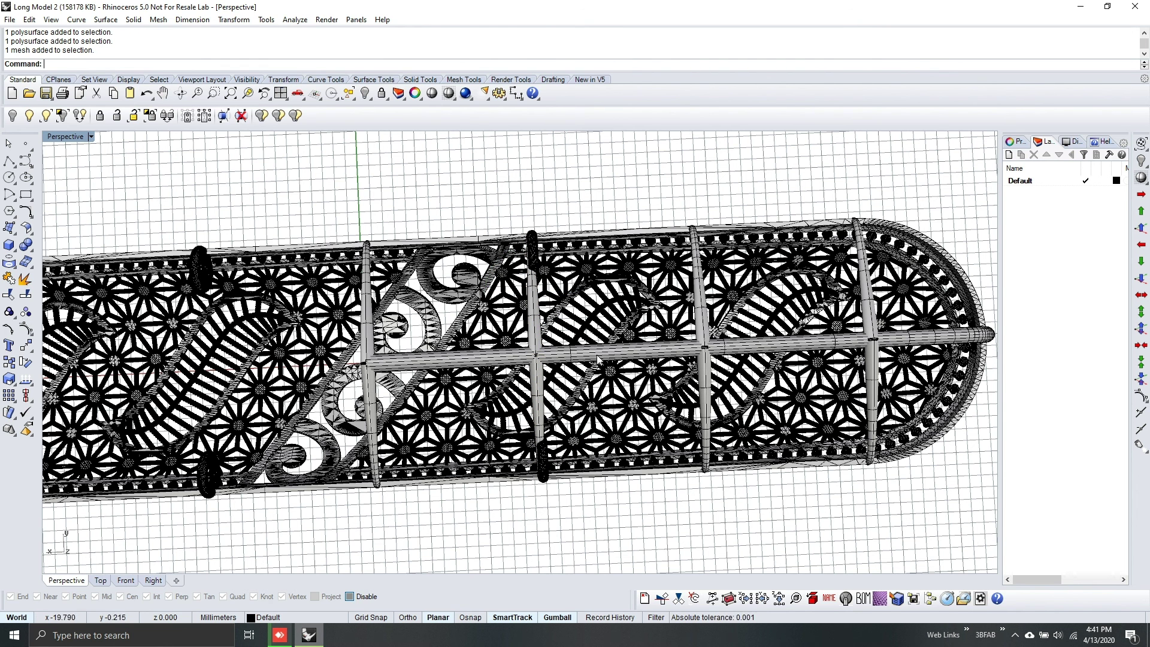
click(534, 330)
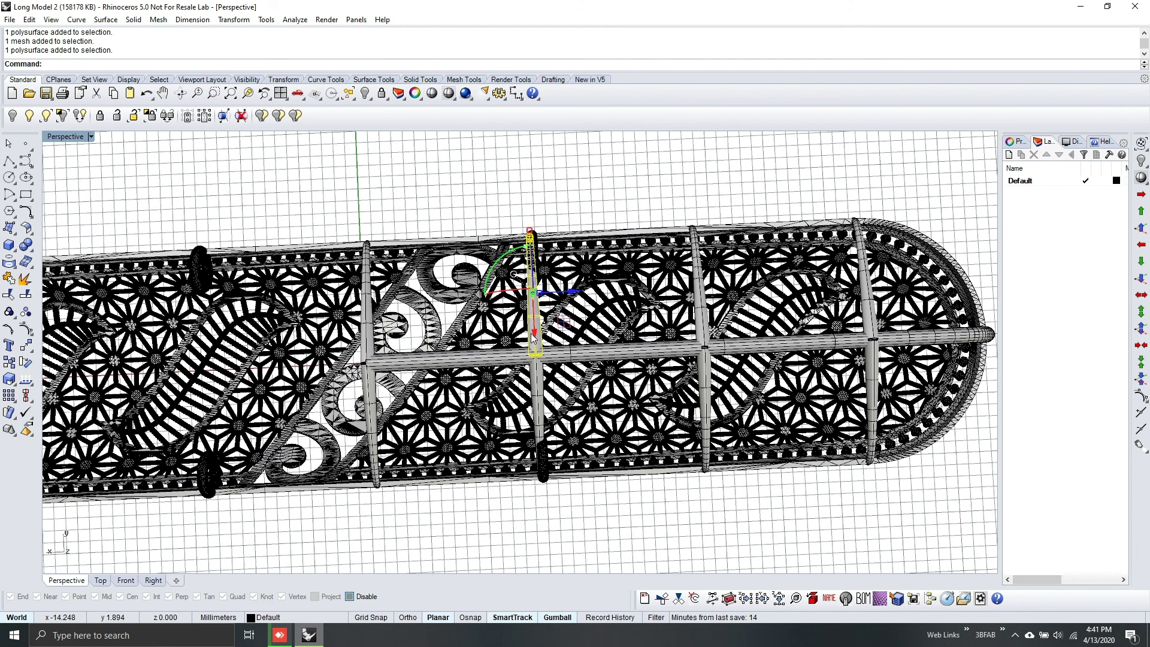
shift+click(537, 381)
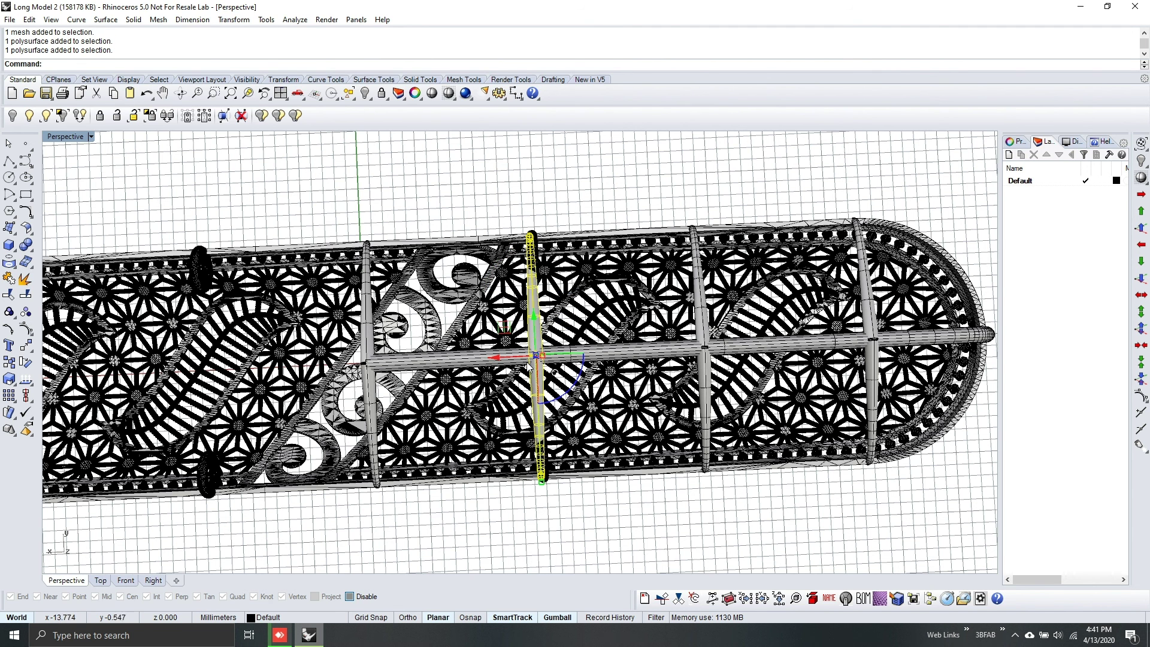
drag(494, 357, 519, 362)
key(Escape)
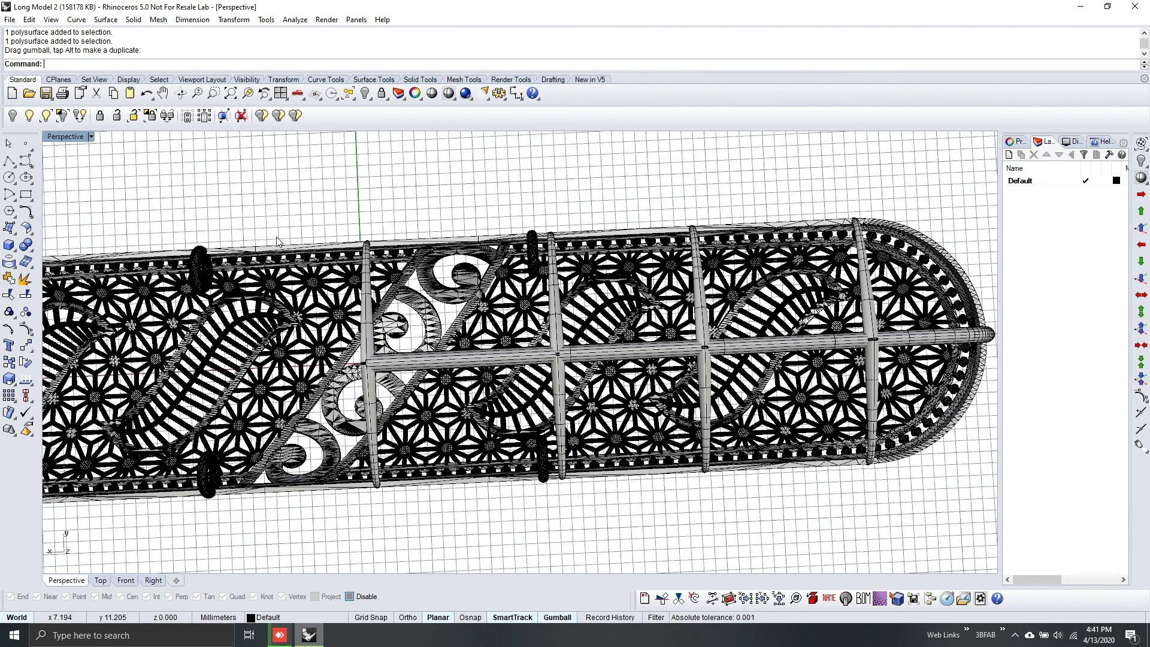
Step: Lock the ornate model mesh, leaving the support pipes selectable
click(293, 255)
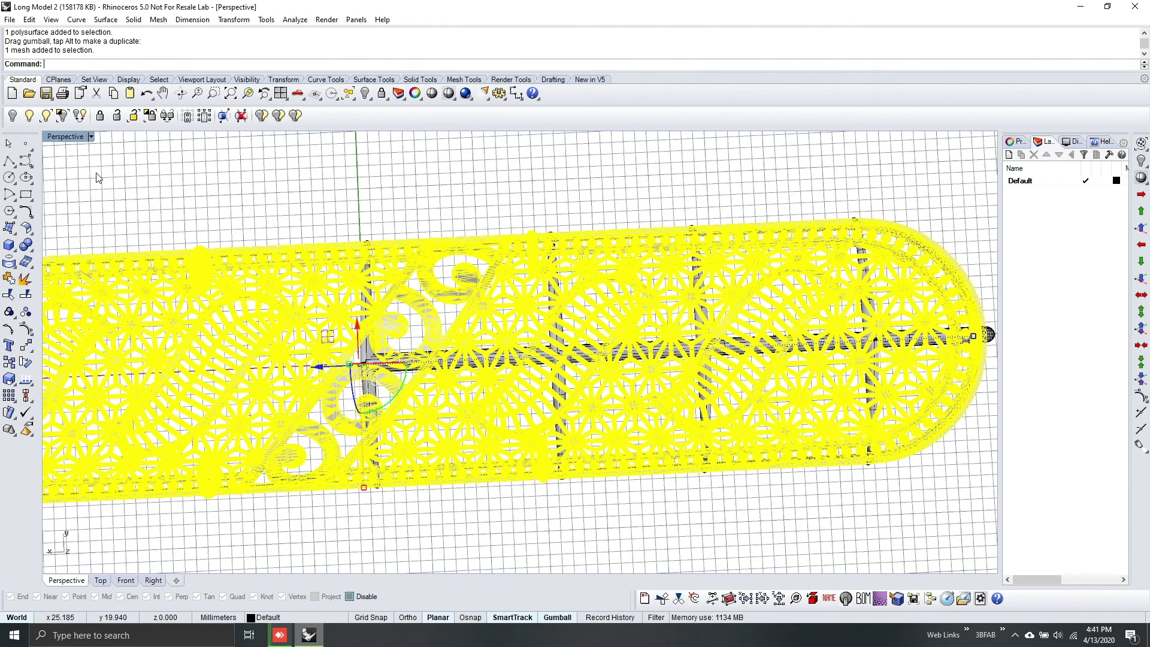
click(100, 115)
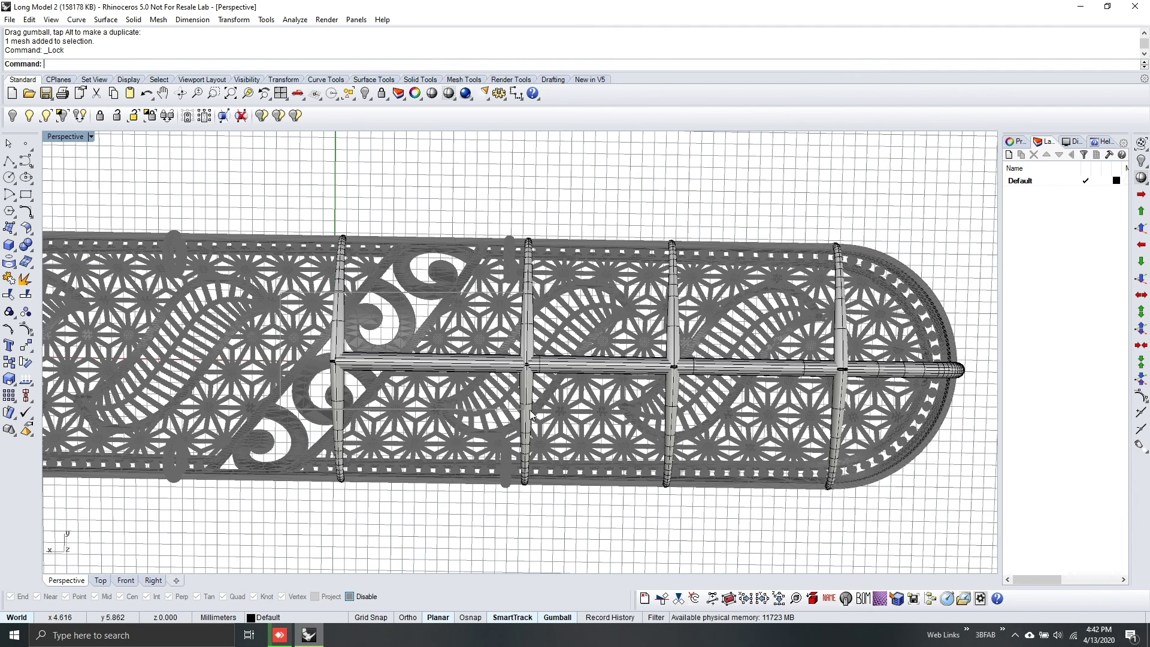
drag(280, 292, 858, 442)
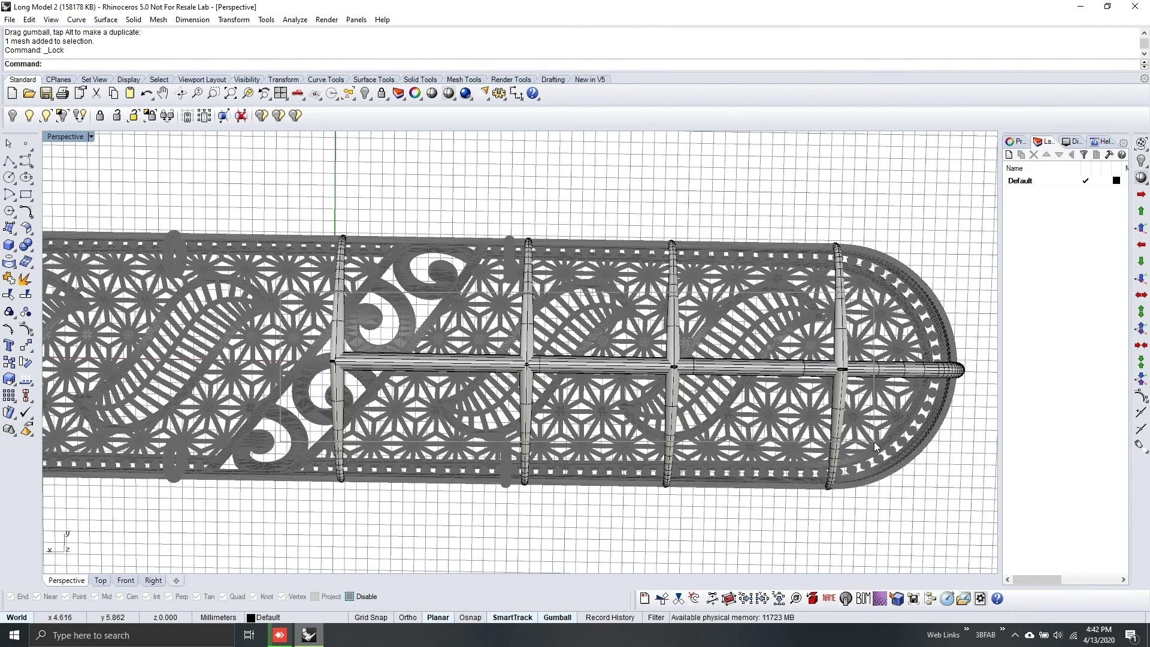
click(342, 330)
shift+click(522, 340)
shift+click(672, 335)
shift+click(844, 352)
shift+click(840, 407)
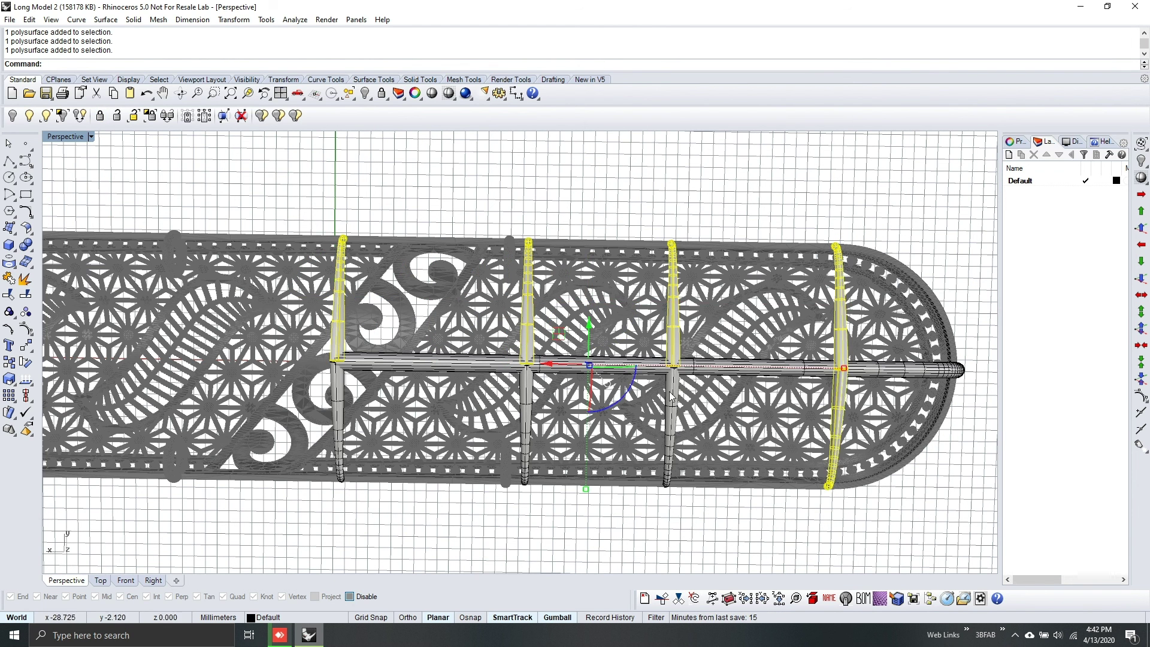
shift+click(672, 397)
shift+click(527, 396)
shift+click(338, 396)
Step: Raise both halves of the third cross support slightly into the central bar
right_drag(374, 300, 385, 327)
scroll(507, 367, up, 7)
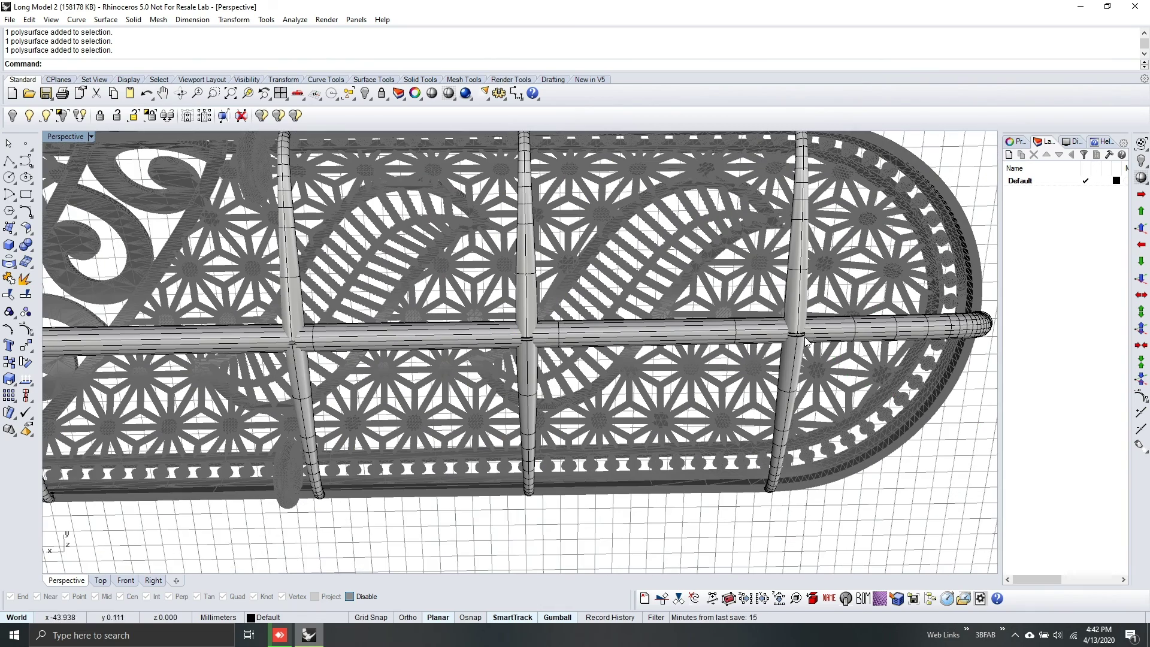
click(523, 311)
shift+click(523, 381)
scroll(527, 360, up, 5)
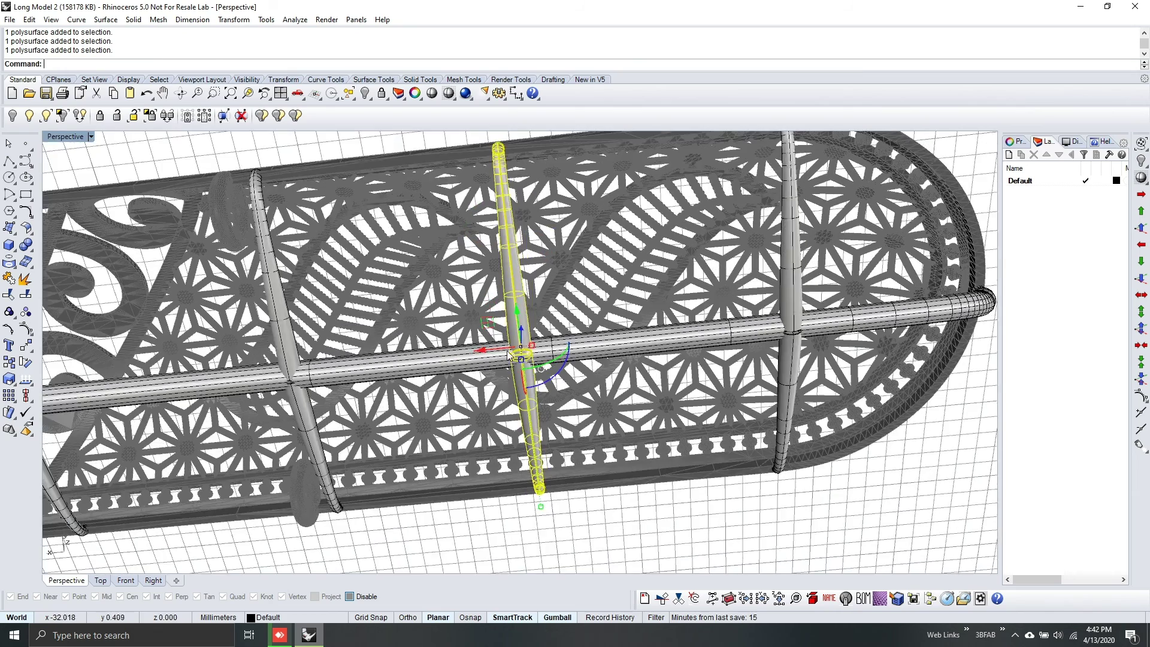
drag(532, 333, 532, 328)
click(623, 273)
scroll(626, 270, down, 3)
shift+right_drag(626, 270, 358, 321)
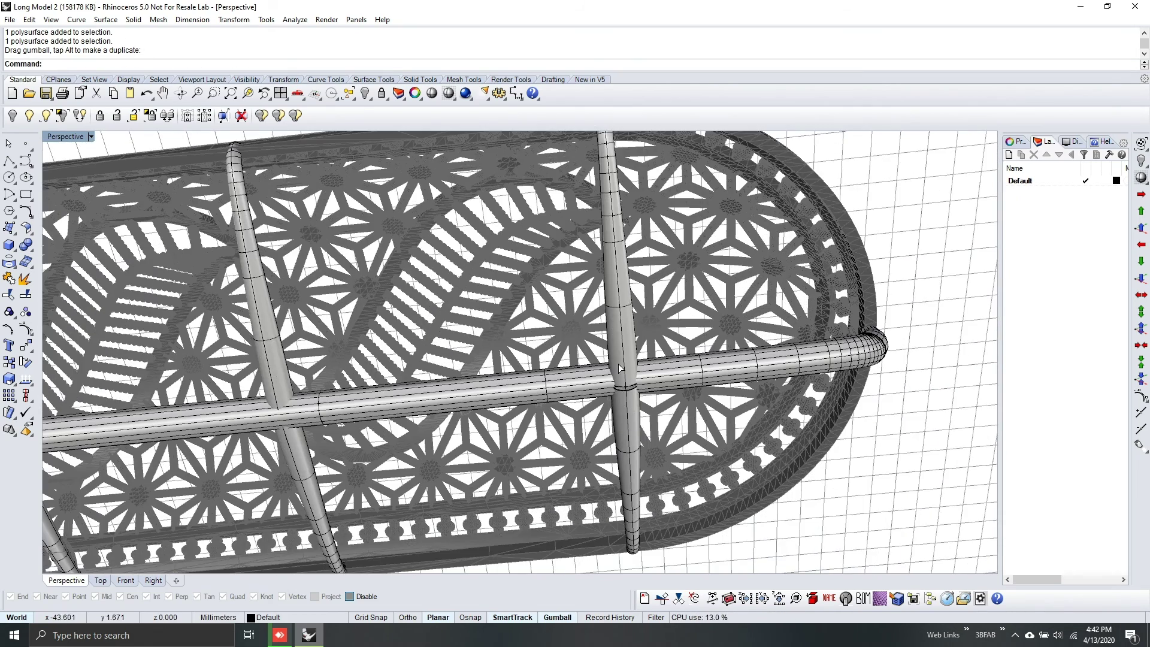
Step: Raise both halves of the cross support nearest the rounded end slightly into the central bar
click(619, 362)
shift+click(626, 409)
right_drag(648, 373, 551, 398)
drag(434, 404, 433, 398)
click(763, 257)
Step: Slide the halves of the fourth and third cross supports slightly inward along their own axes so they overlap the central bar
click(323, 256)
click(323, 255)
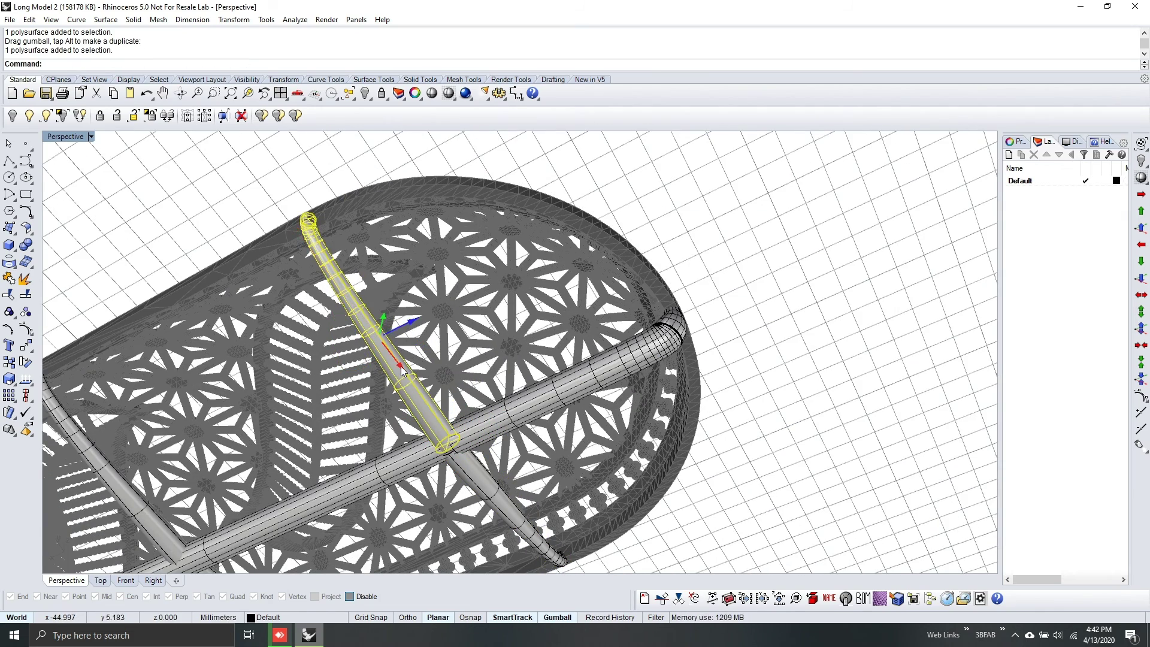
right_drag(403, 371, 478, 310)
drag(502, 315, 498, 311)
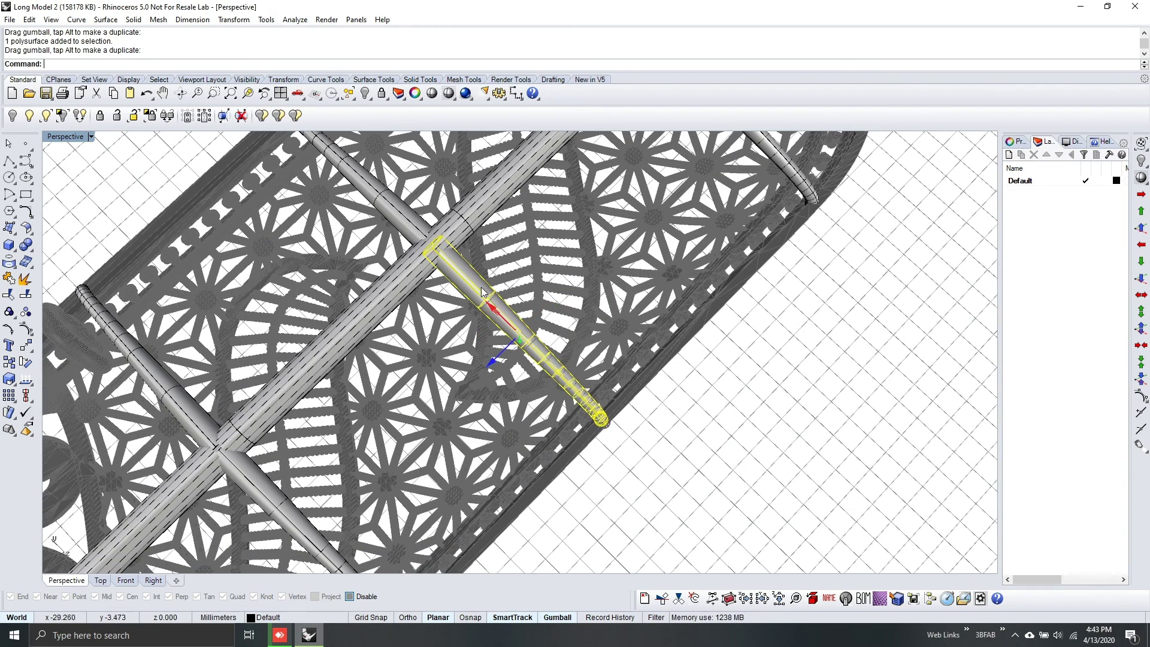
click(401, 212)
shift+right_drag(415, 251, 400, 316)
drag(405, 329, 408, 332)
click(496, 416)
Step: Slide each half of the second cross support, beside the side rings, slightly inward along its own axis into the central bar
shift+right_drag(496, 416, 744, 314)
click(408, 342)
drag(403, 335, 407, 342)
click(552, 491)
right_drag(552, 491, 709, 498)
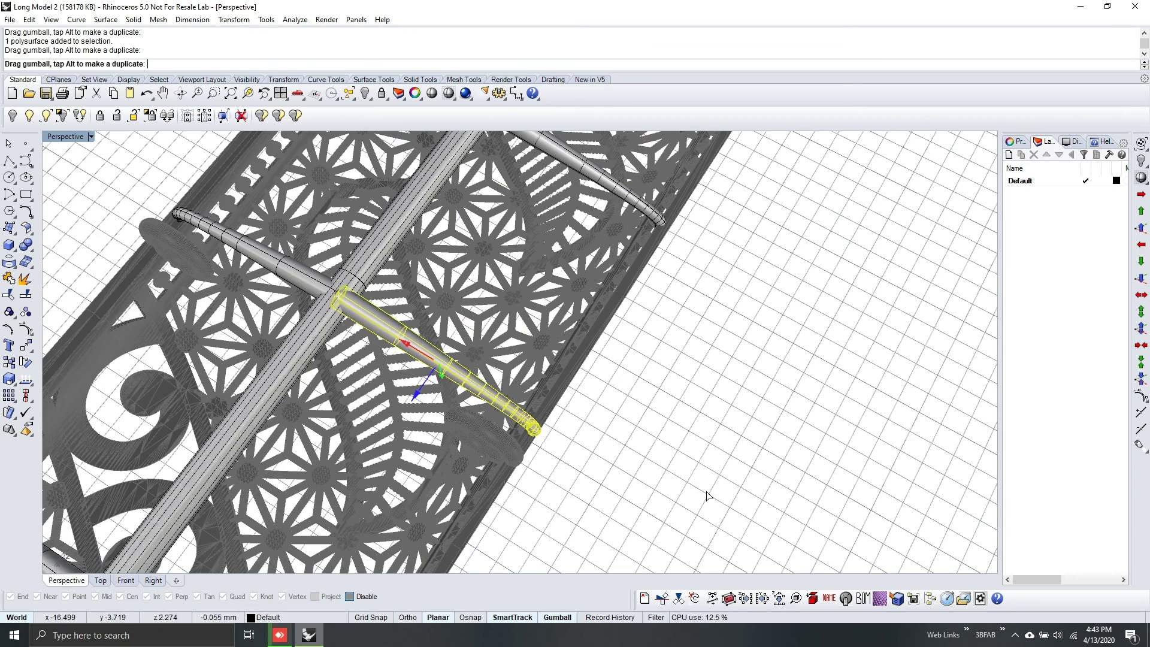
click(709, 498)
scroll(409, 347, up, 5)
click(413, 347)
drag(426, 355, 421, 352)
click(348, 497)
Step: Slide each half of the first cross support, at the model's middle, slightly inward so the two halves overlap at the central bar
shift+right_drag(347, 498, 617, 402)
scroll(503, 356, down, 6)
click(314, 400)
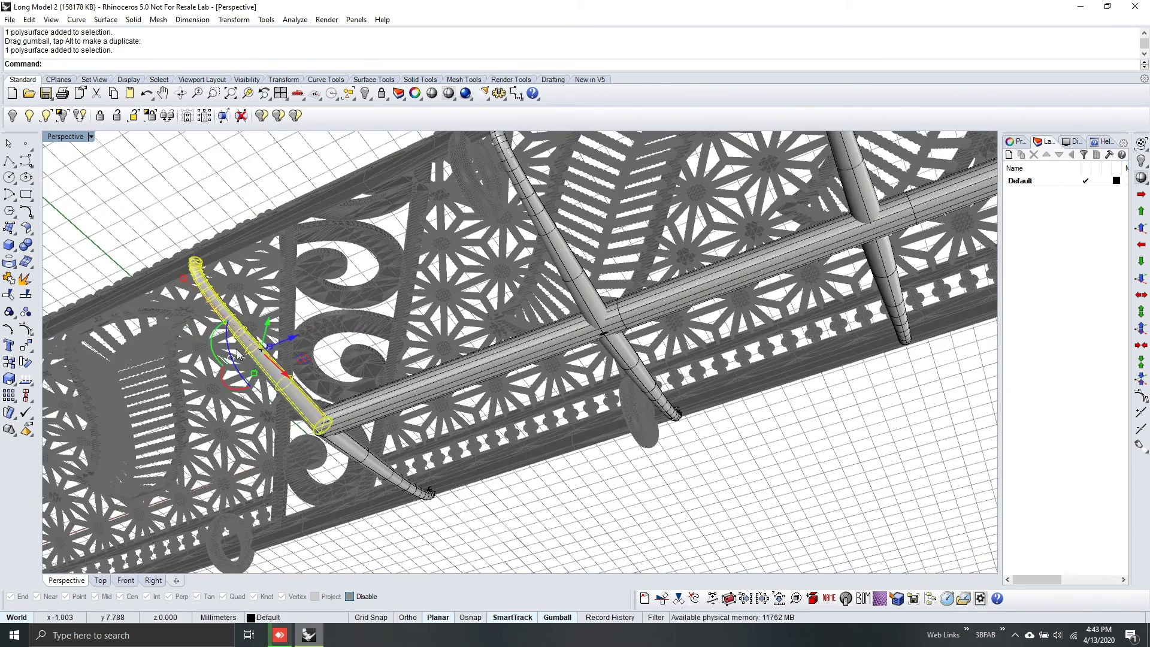
drag(283, 371, 286, 376)
click(457, 508)
right_drag(457, 508, 539, 530)
click(269, 354)
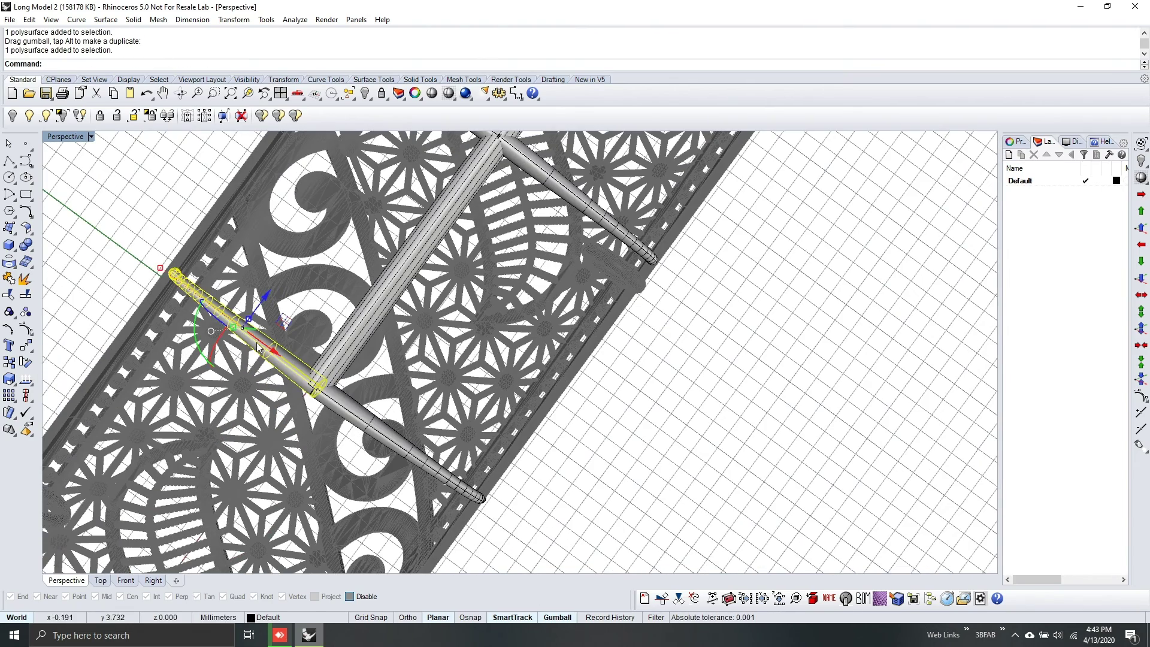
drag(271, 352, 274, 354)
click(398, 440)
right_drag(389, 440, 276, 288)
scroll(398, 440, up, 6)
drag(238, 246, 235, 246)
click(685, 421)
scroll(685, 421, down, 8)
right_drag(684, 420, 516, 449)
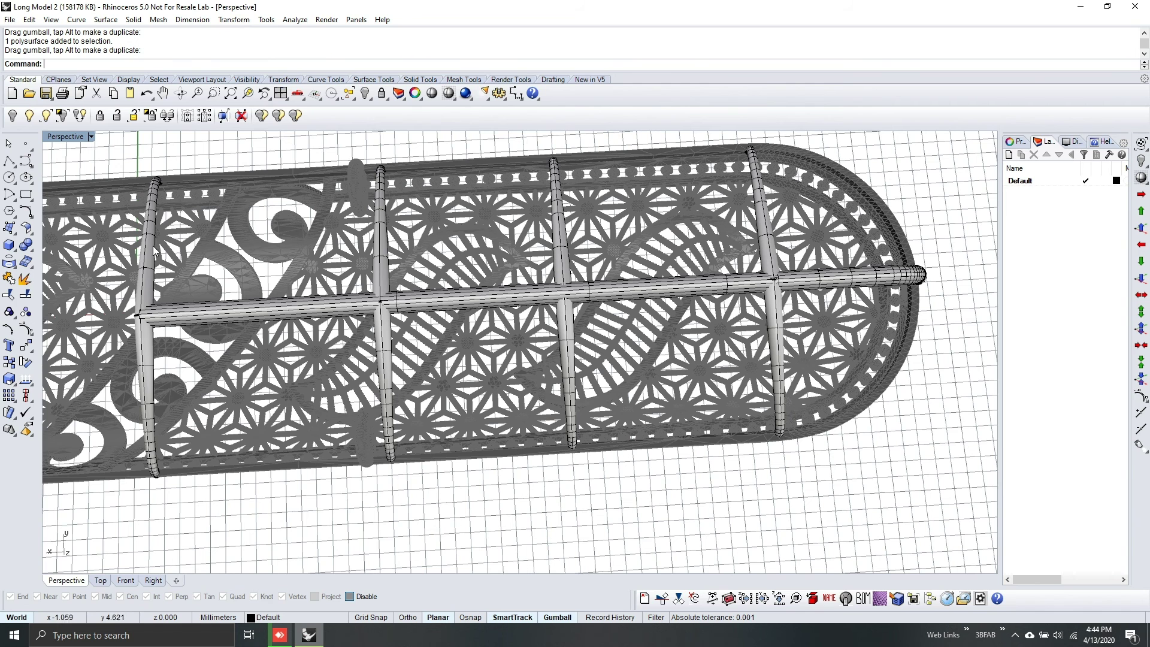
Step: Convert all eight cross-support halves to polygon meshes at the default density and delete the original polysurfaces
click(149, 282)
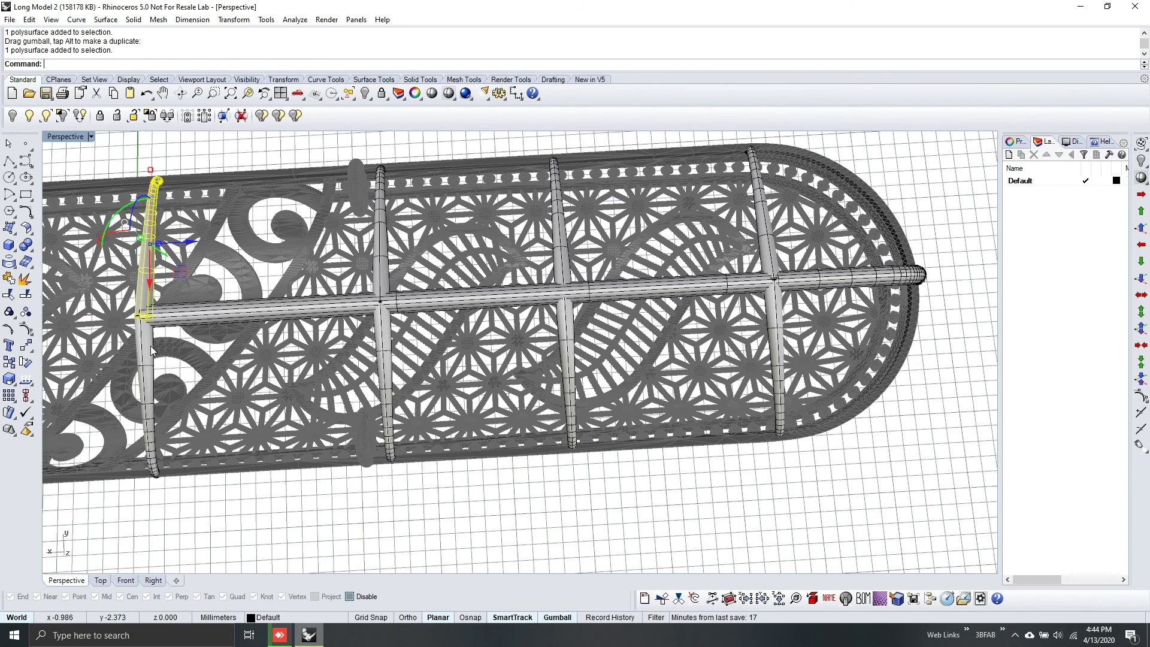
shift+click(378, 264)
shift+click(388, 333)
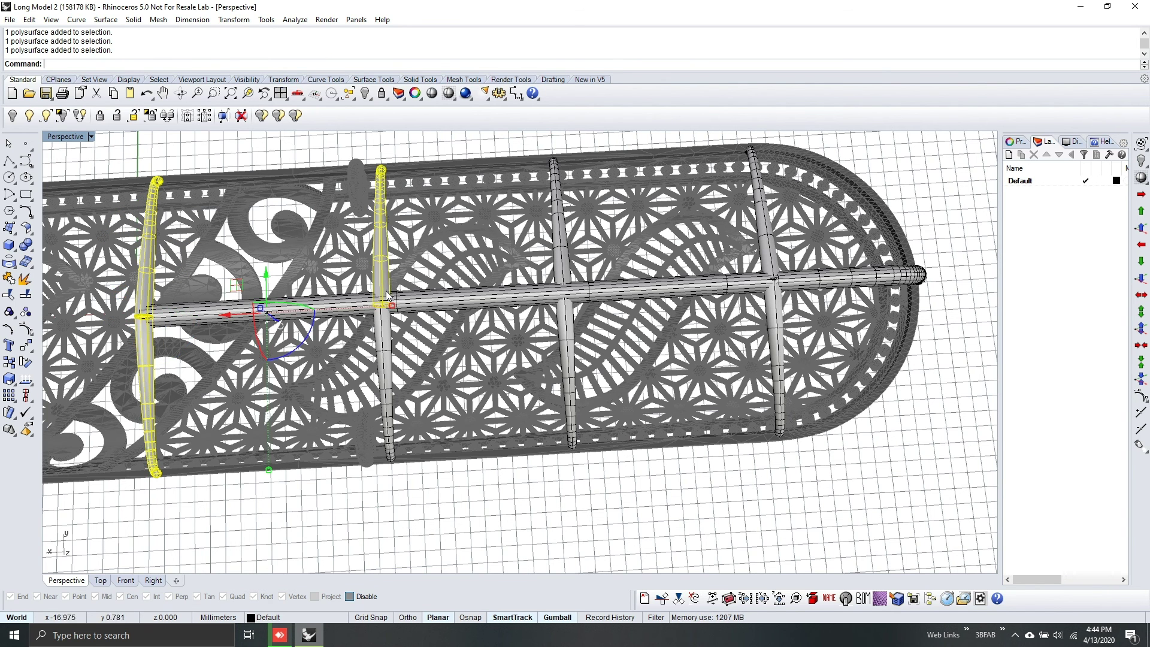
shift+click(550, 264)
shift+click(766, 263)
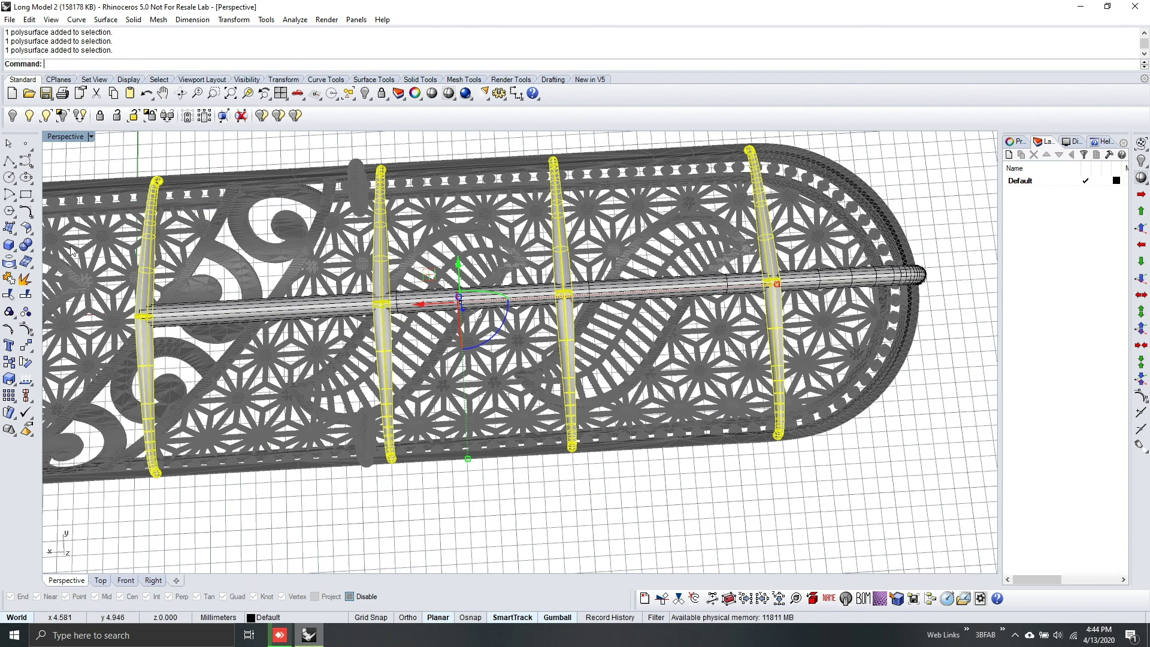
click(151, 21)
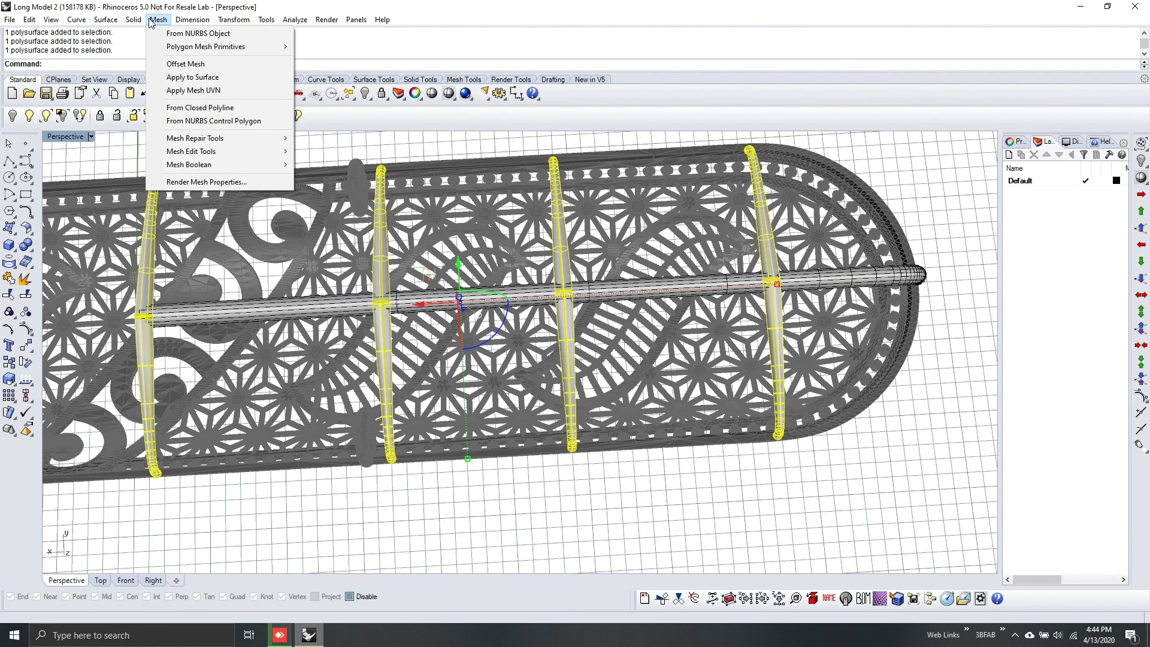
click(198, 34)
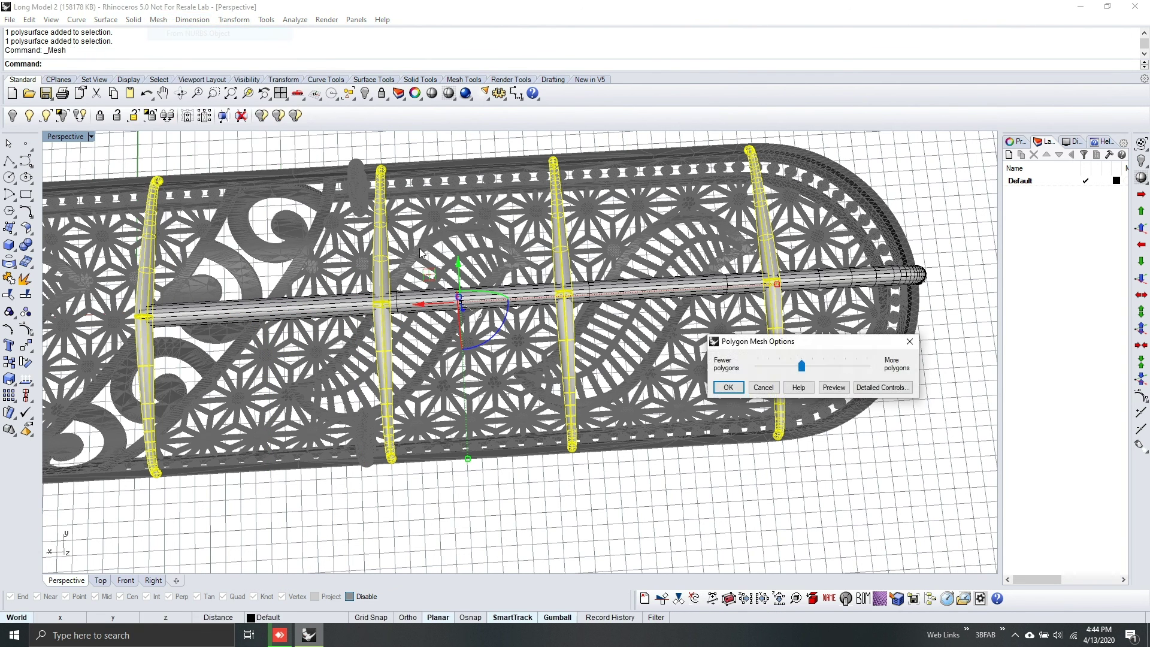
click(729, 387)
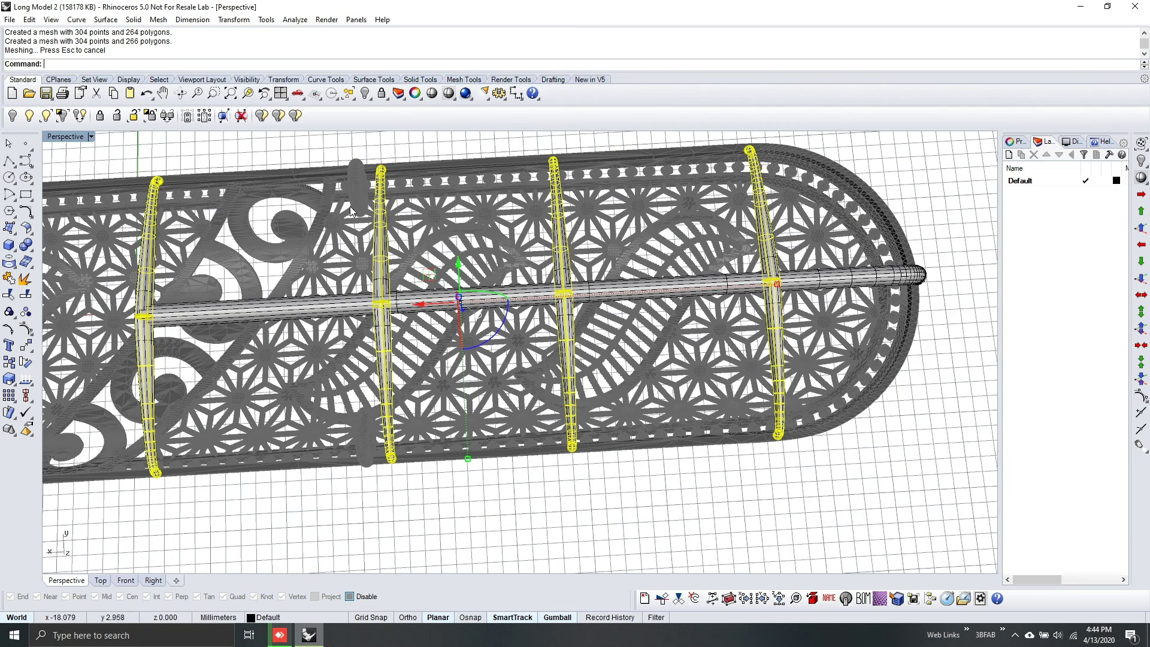
right_drag(519, 265, 519, 288)
key(Delete)
Step: Join the central bar mesh and all the cross-support meshes into a single mesh
scroll(502, 288, down, 4)
shift+right_drag(391, 315, 531, 324)
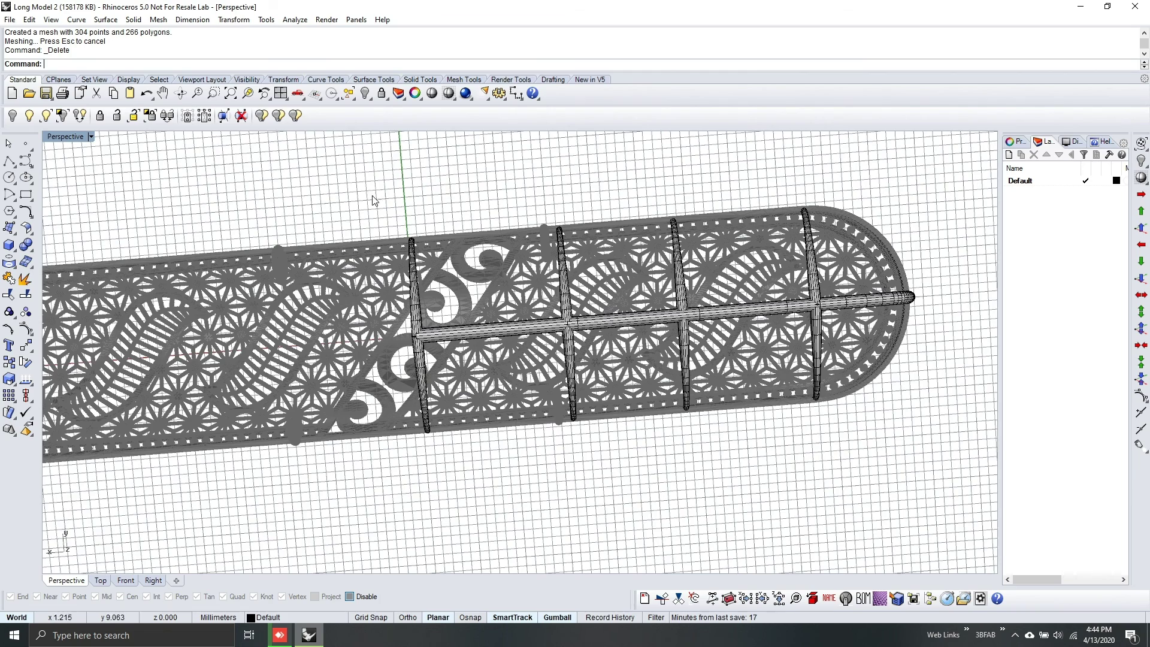
right_drag(450, 324, 383, 202)
drag(381, 201, 911, 511)
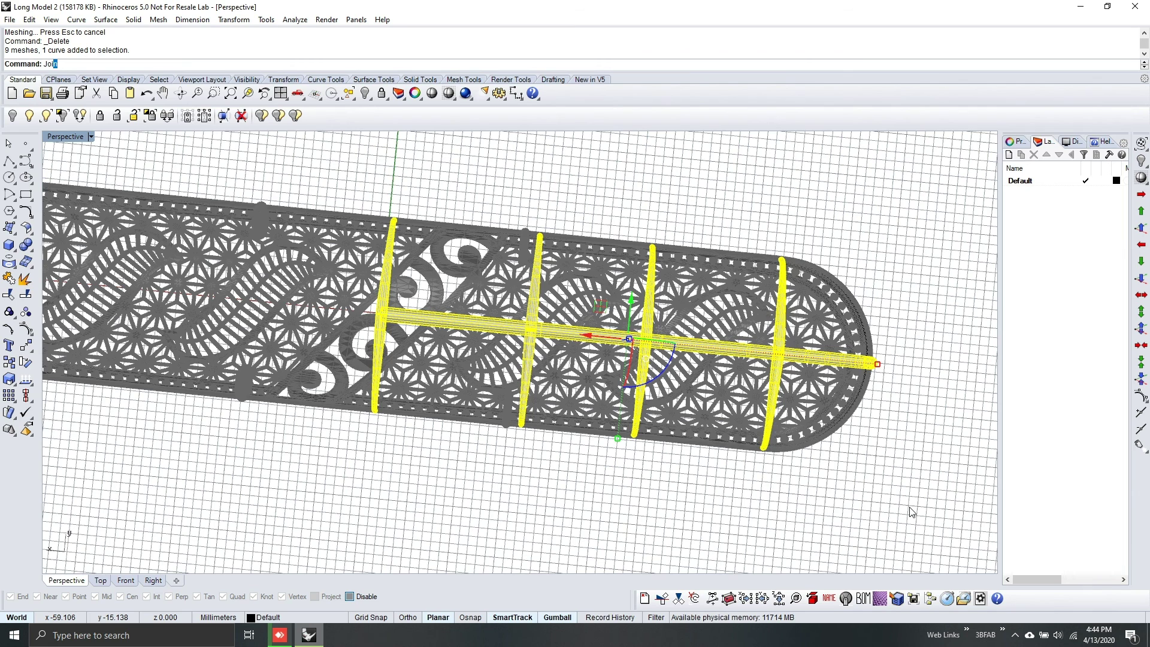
key(Return)
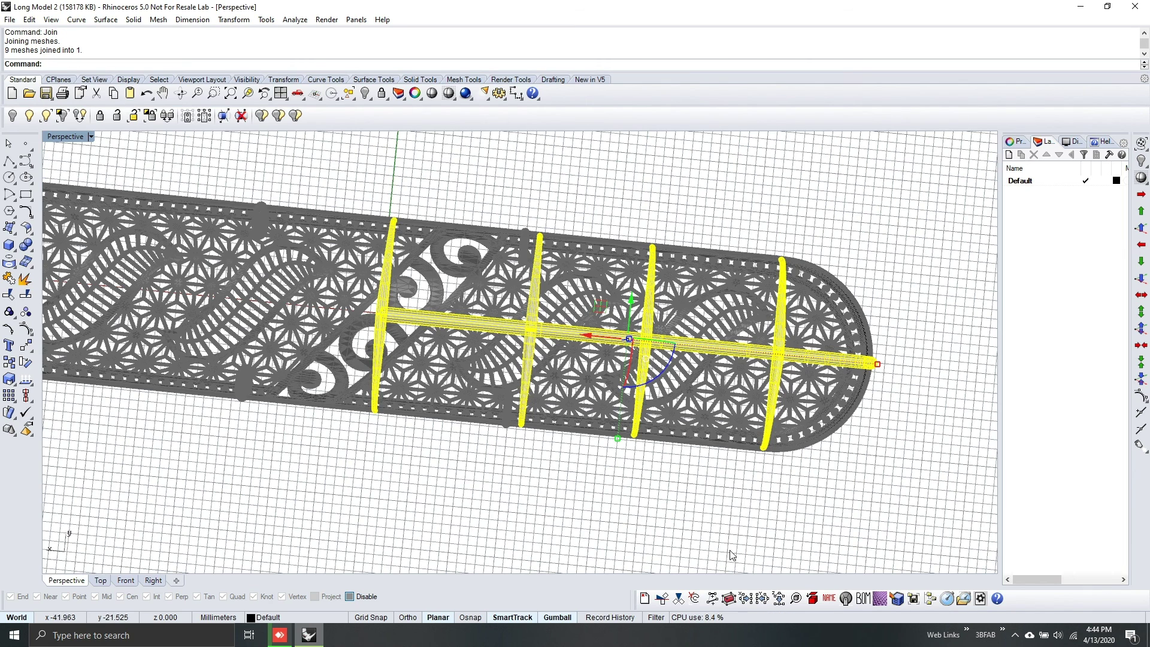
Step: Mirror a copy of the joined support mesh from the origin (0) onto the other half of the model's length
shift+right_drag(442, 449, 508, 464)
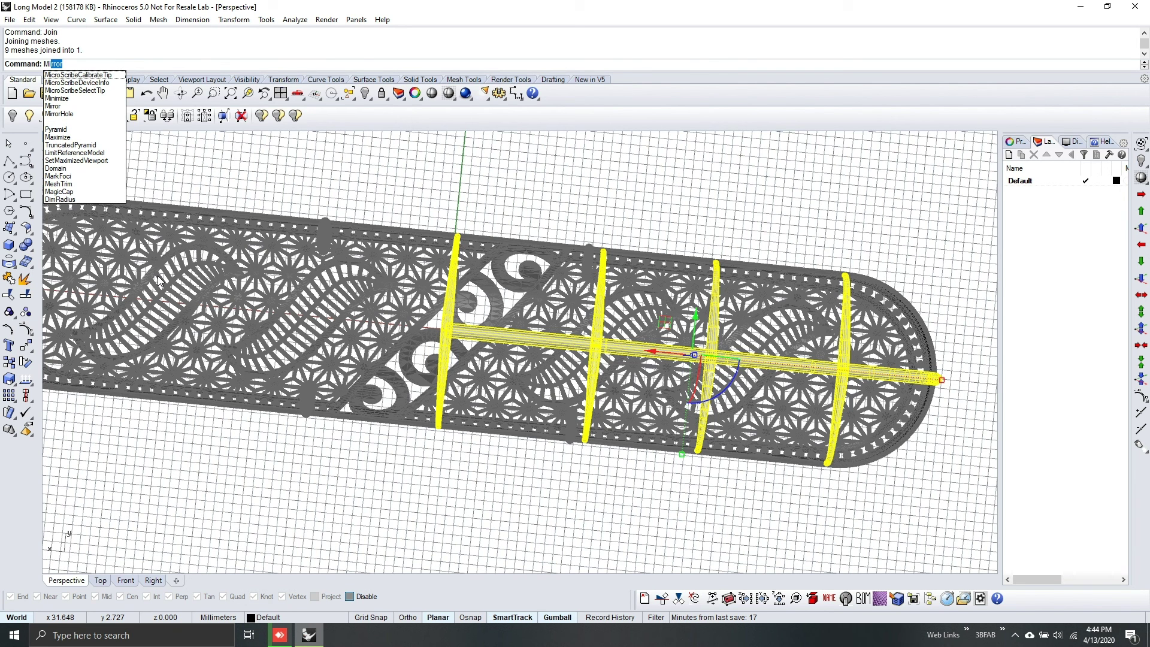
key(Return)
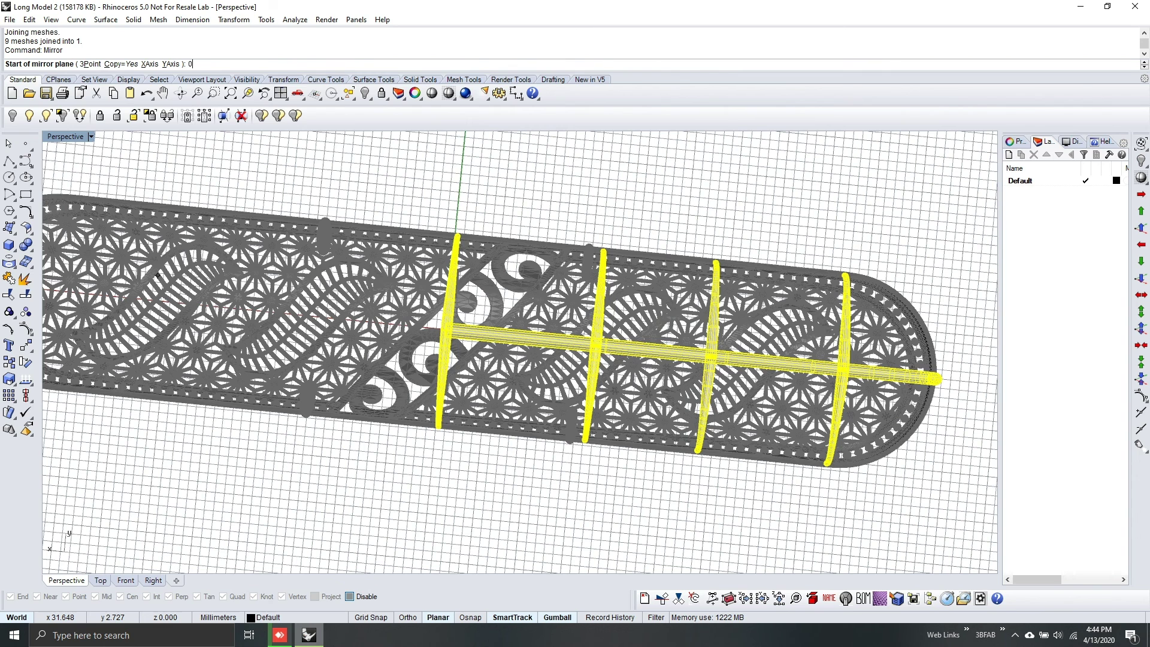
text(0)
key(Return)
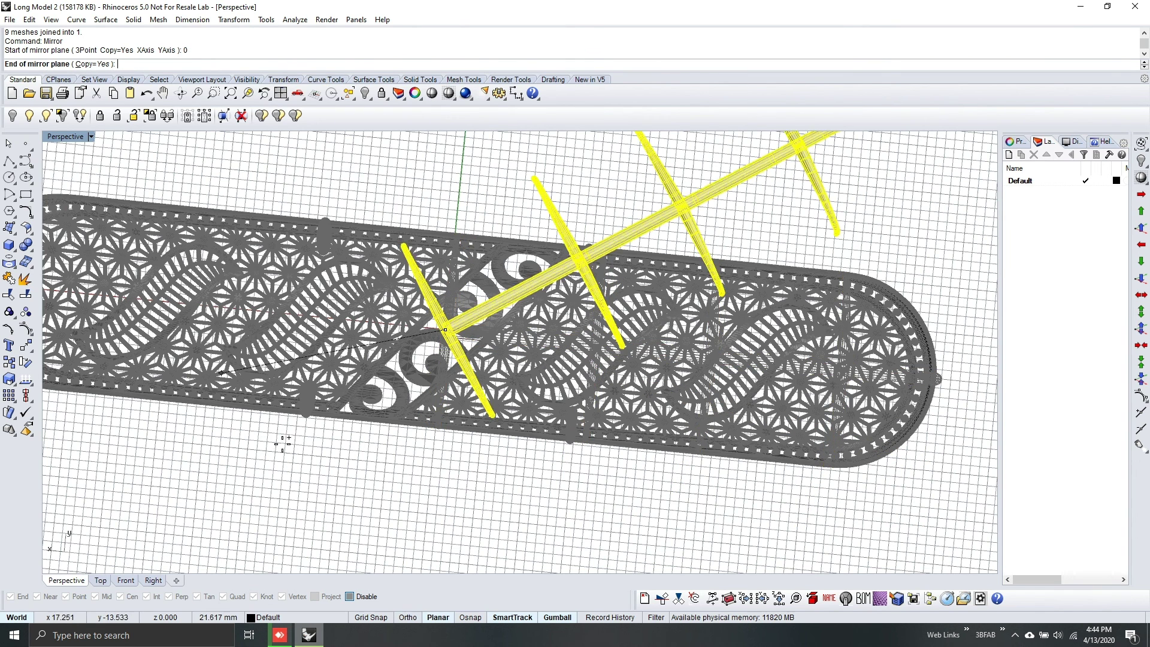
key(shift)
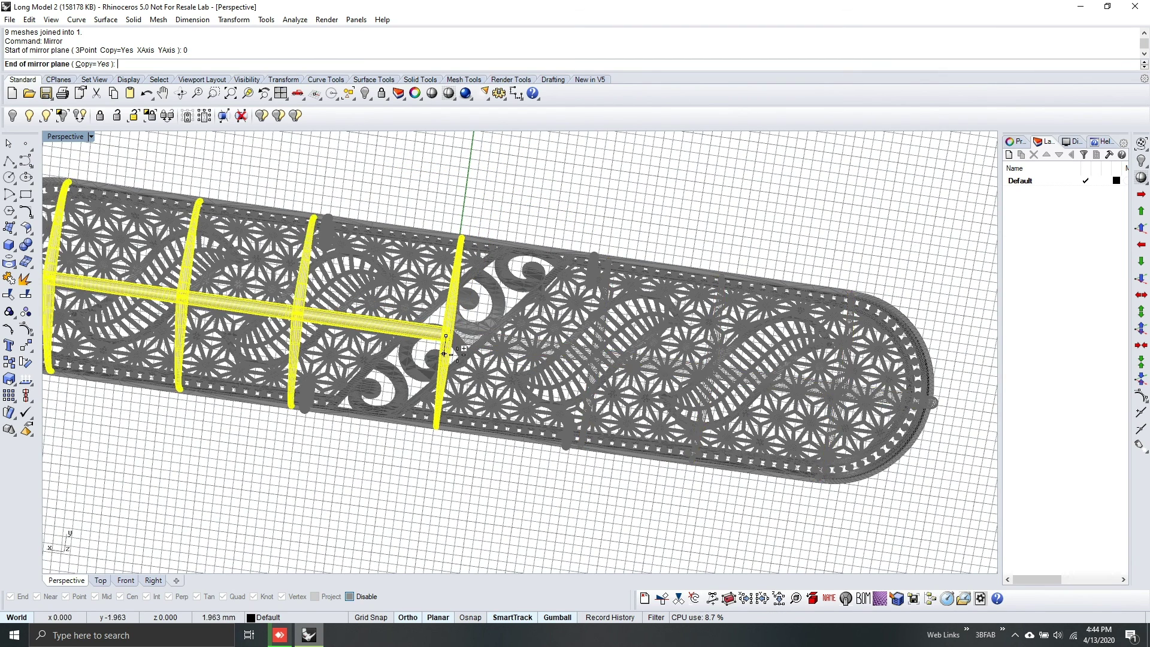
click(462, 353)
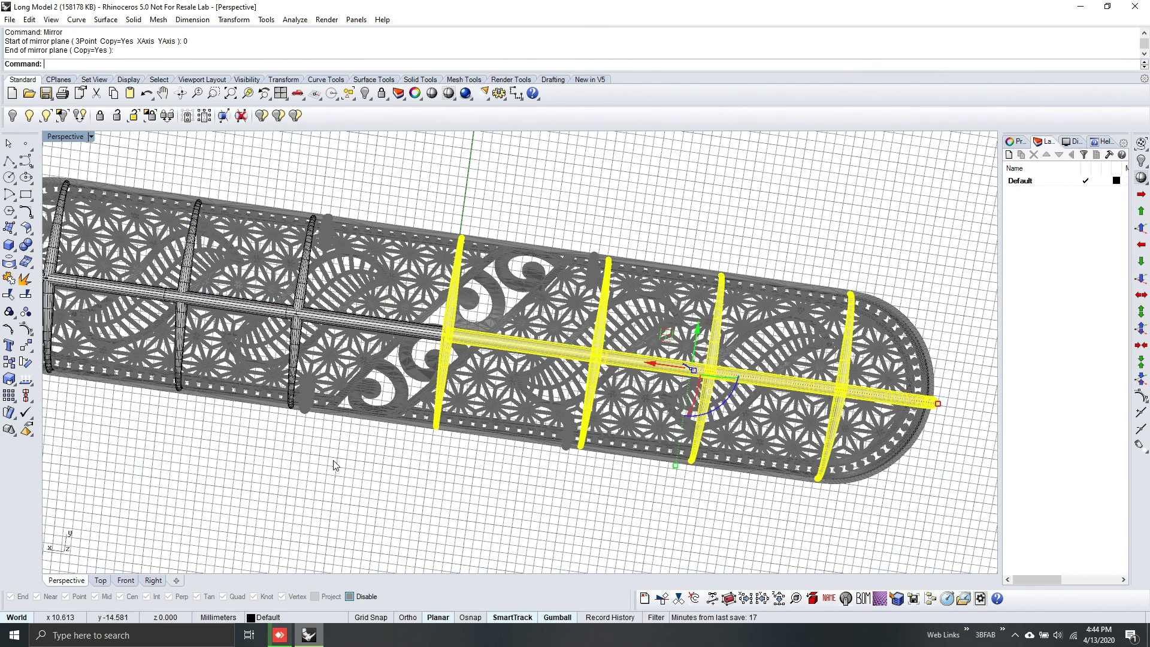
Step: Unlock the ornate model mesh and join it with both support meshes into one mesh
click(349, 492)
right_drag(354, 496, 432, 479)
click(116, 116)
right_drag(428, 246, 430, 382)
scroll(430, 382, down, 5)
key(ctrl+a)
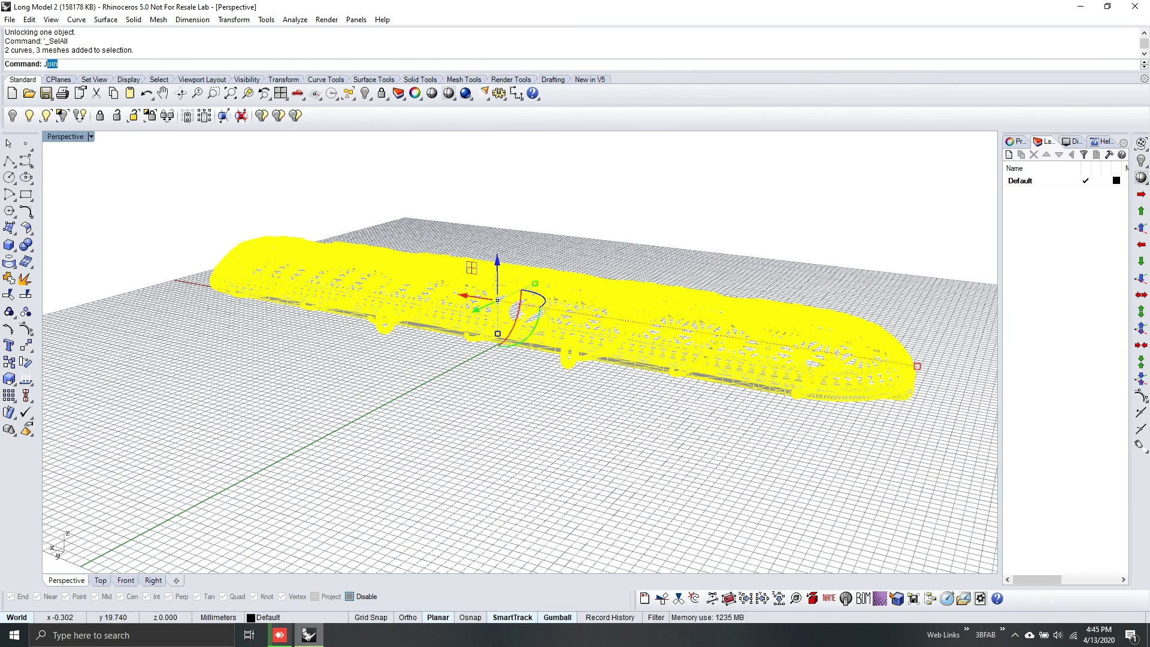
text(Join)
key(Return)
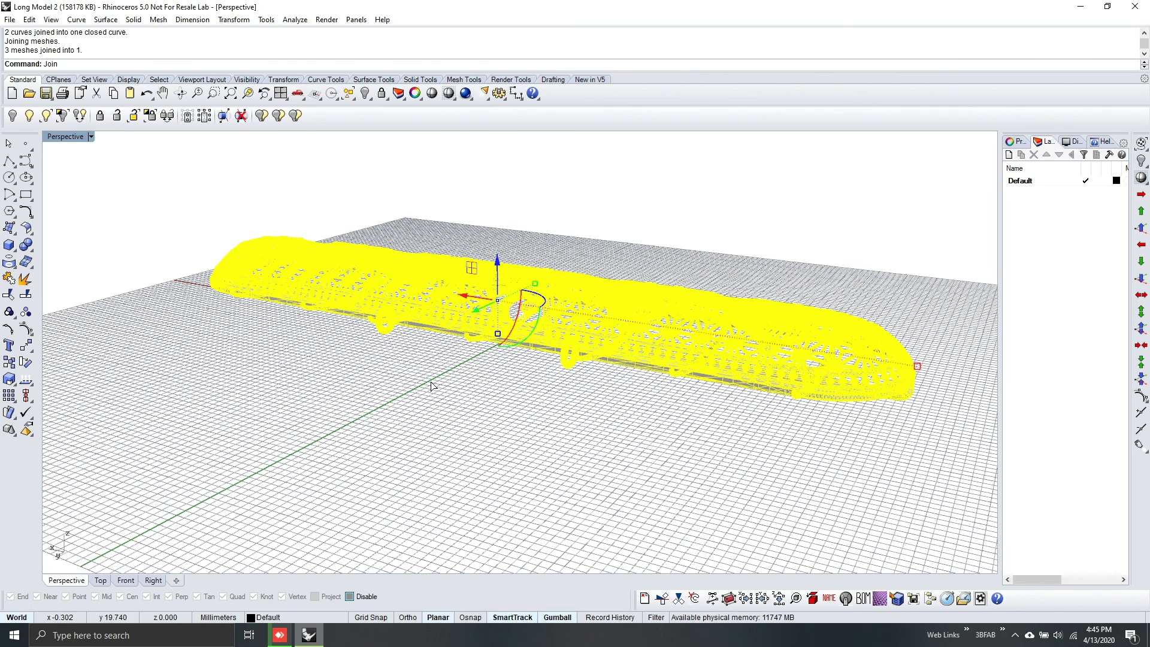
Step: In the Right view, delete the leftover guide curve and keep the joined mesh
right_drag(430, 382, 438, 448)
click(153, 580)
scroll(366, 442, down, 5)
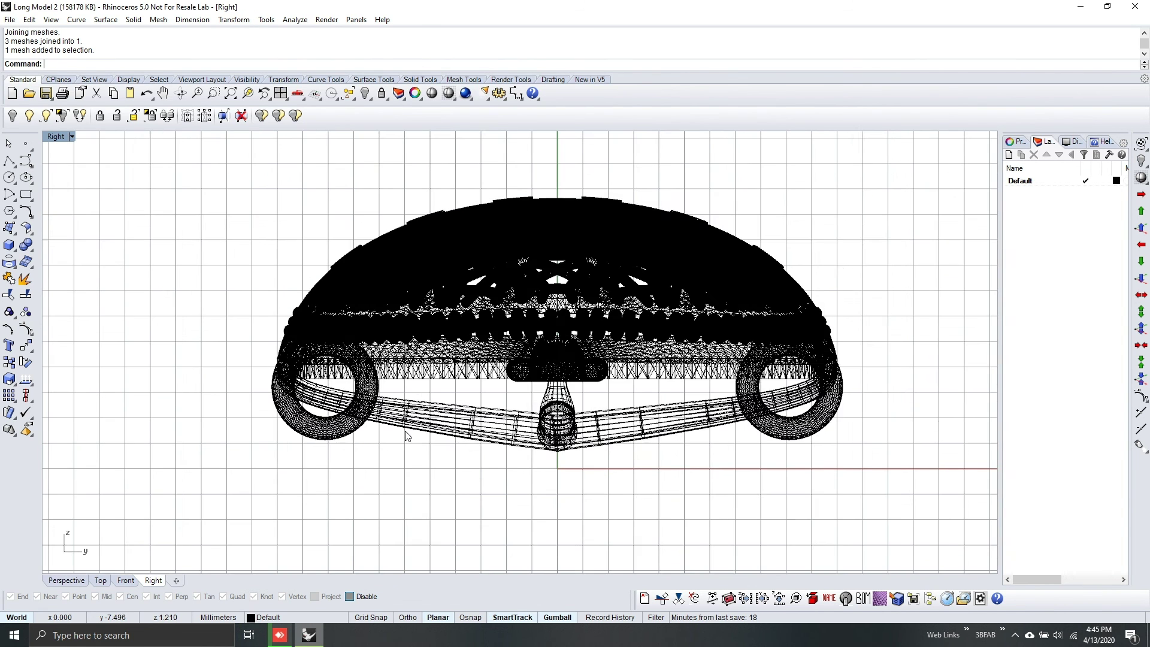
click(436, 399)
Step: Rotate the joined mesh a quarter turn in the Right view to stand on its long side, and raise it above the construction plane
drag(406, 399, 455, 491)
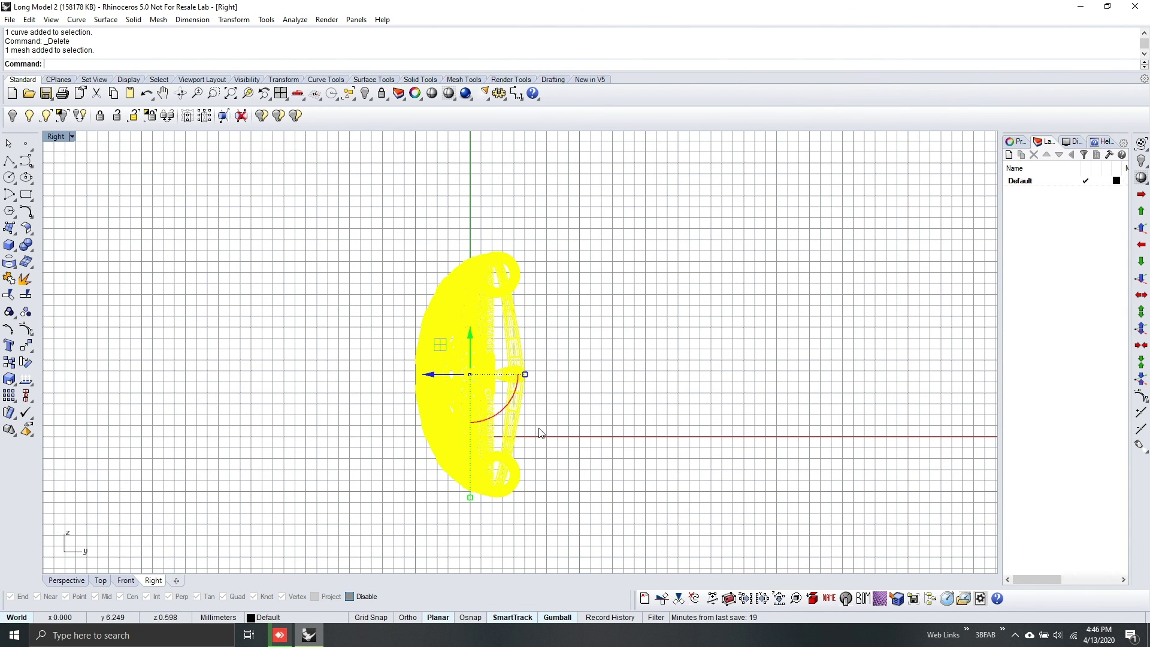
drag(471, 333, 464, 238)
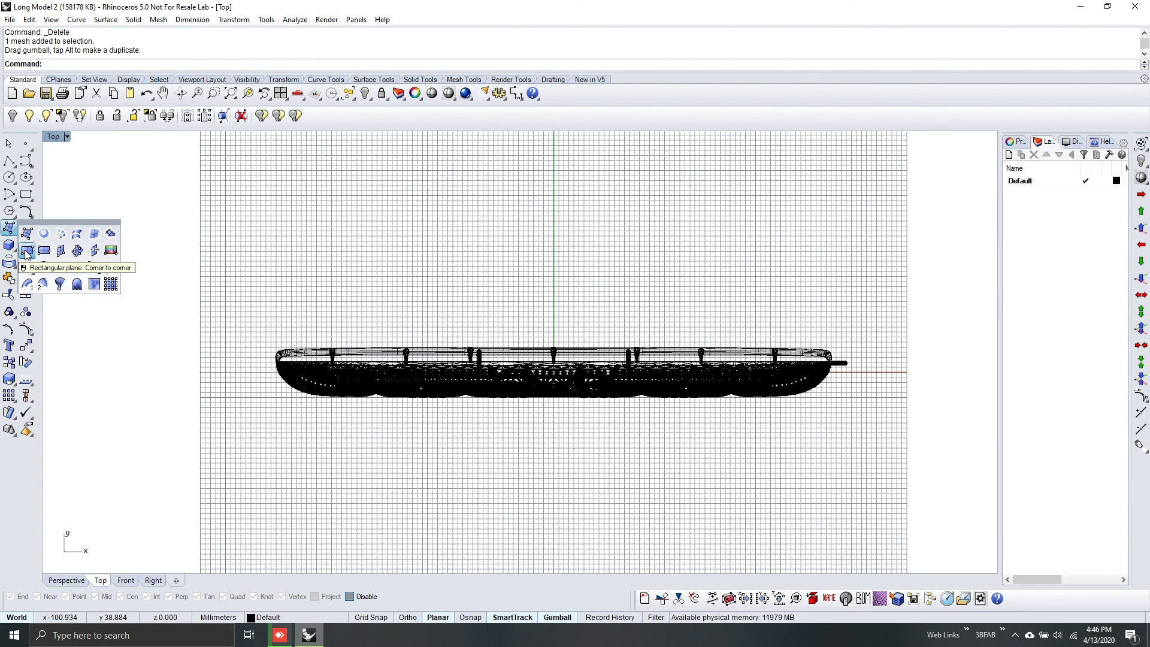
Step: In the Top view, draw a corner-to-corner rectangular plane slightly larger than the upright model's footprint
click(27, 252)
click(260, 329)
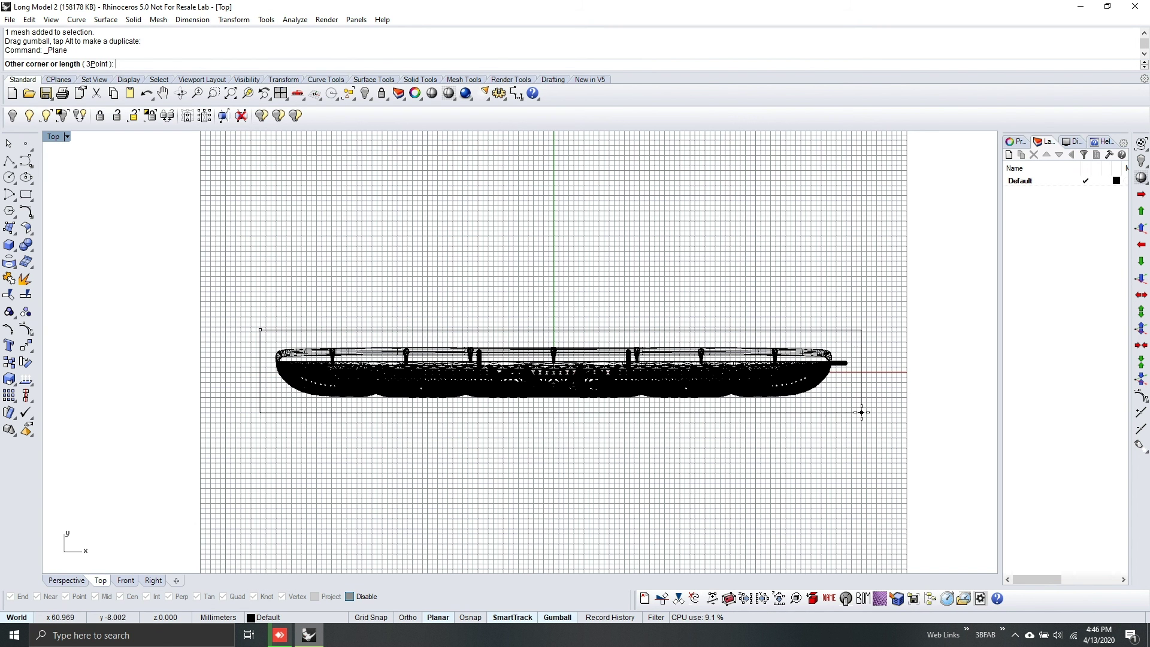
click(862, 413)
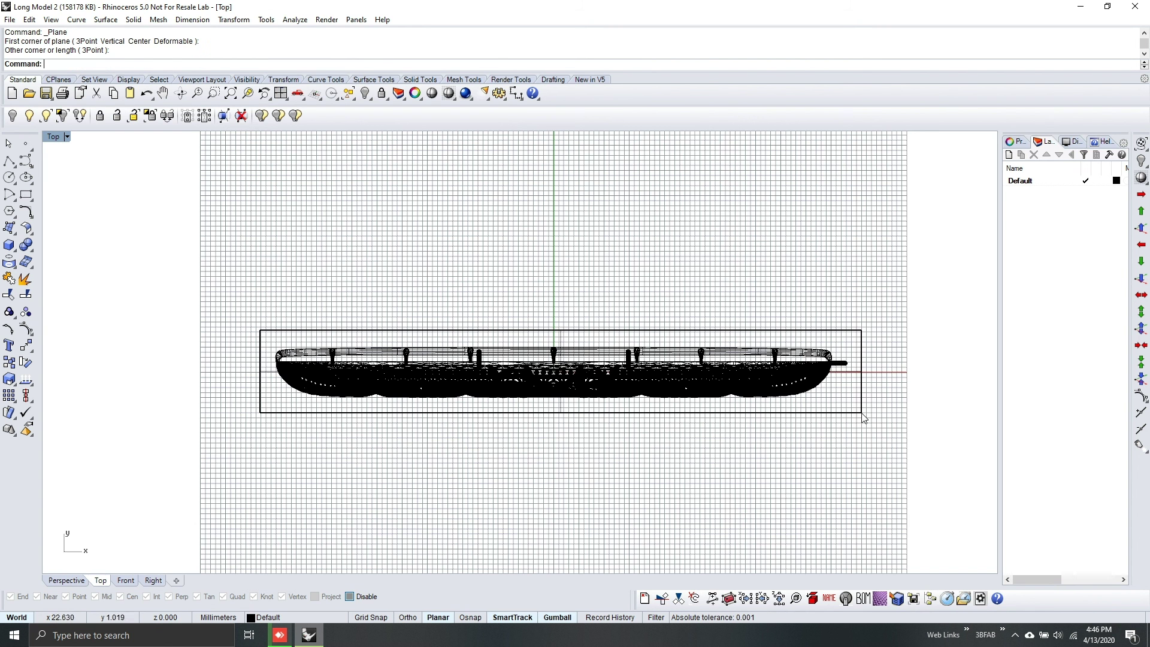
Step: In the Perspective view, raise the rectangular plane vertically until it just cuts the lowest beads along the upright model's bottom edge
click(67, 580)
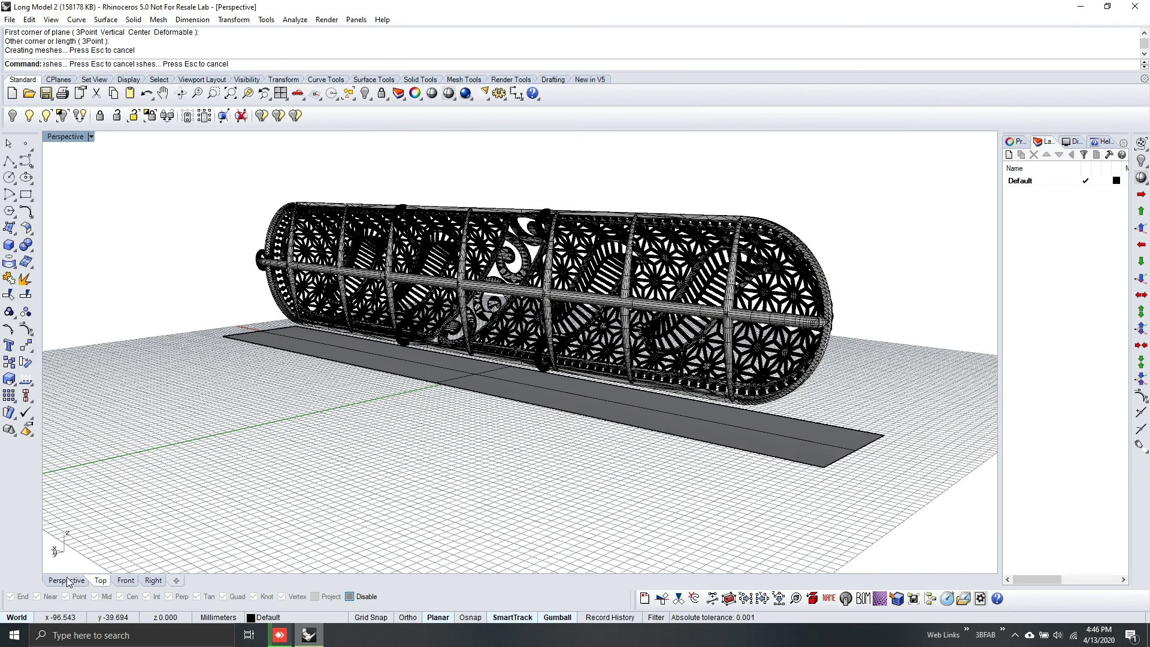
right_drag(513, 478, 504, 369)
scroll(504, 367, up, 2)
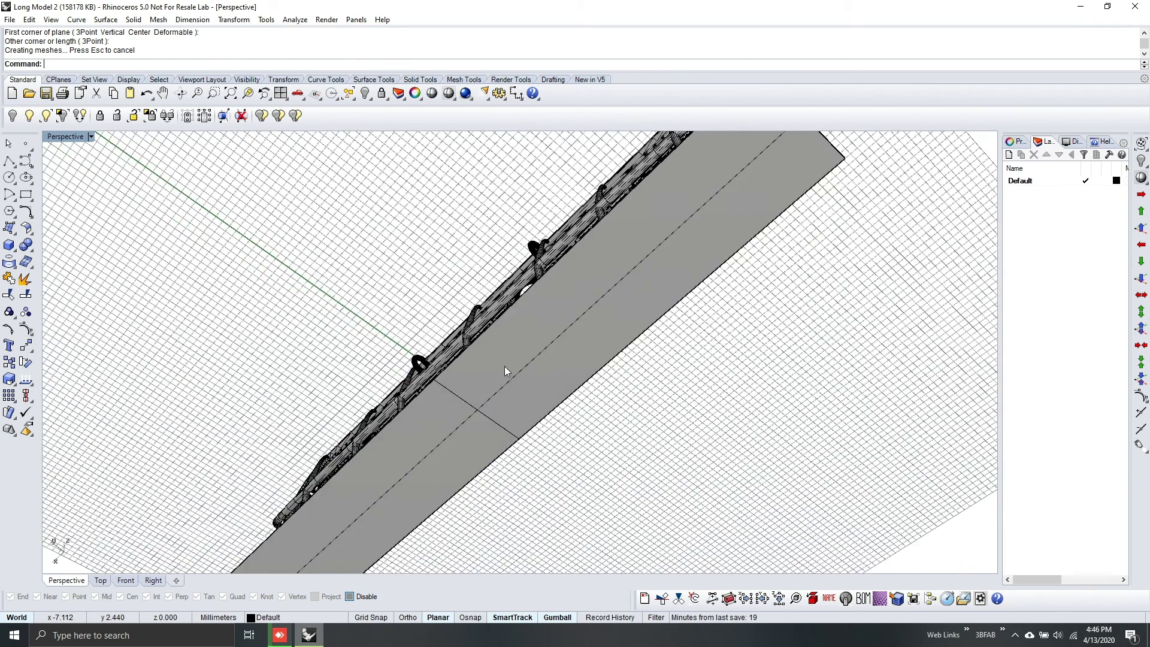
click(505, 367)
scroll(378, 367, up, 3)
drag(381, 355, 383, 350)
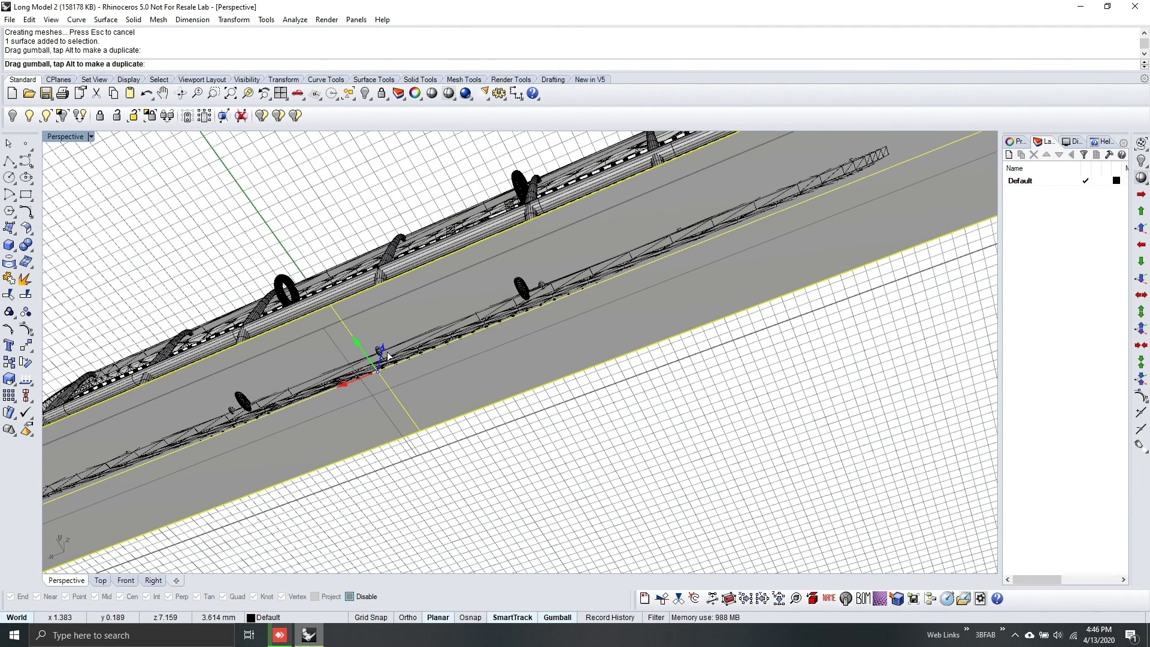
scroll(408, 358, up, 5)
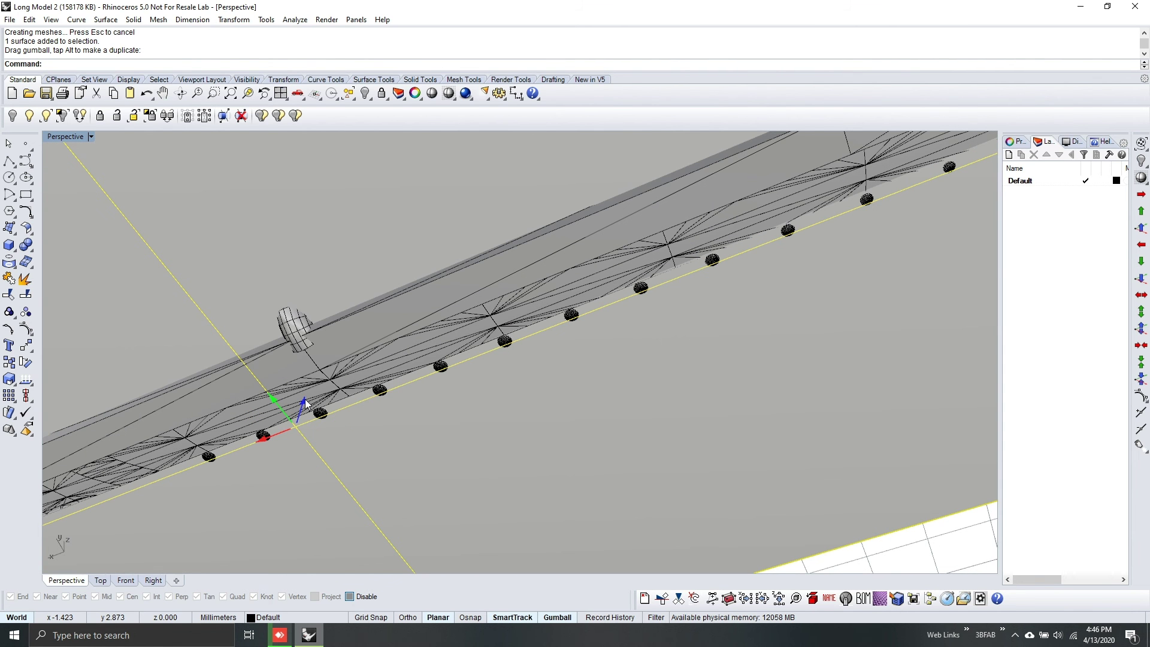
drag(306, 400, 316, 401)
scroll(580, 402, down, 3)
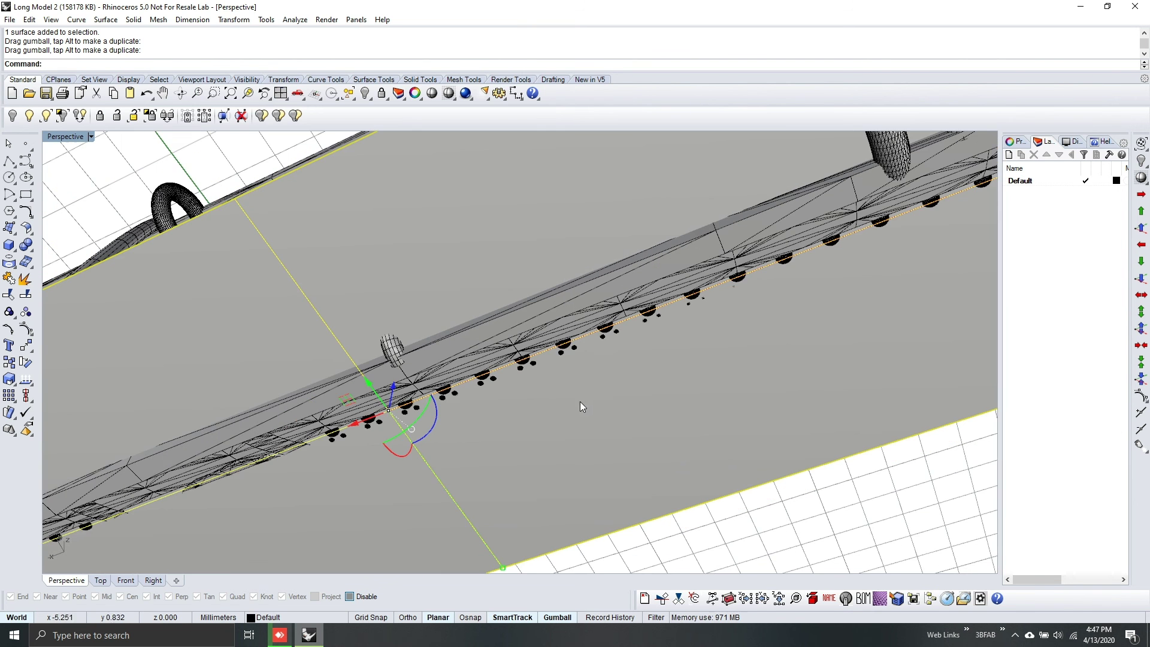
Step: In the Right view, tilt the upright mesh clockwise about its centre in two small rotations, totalling about 15 degrees
click(151, 581)
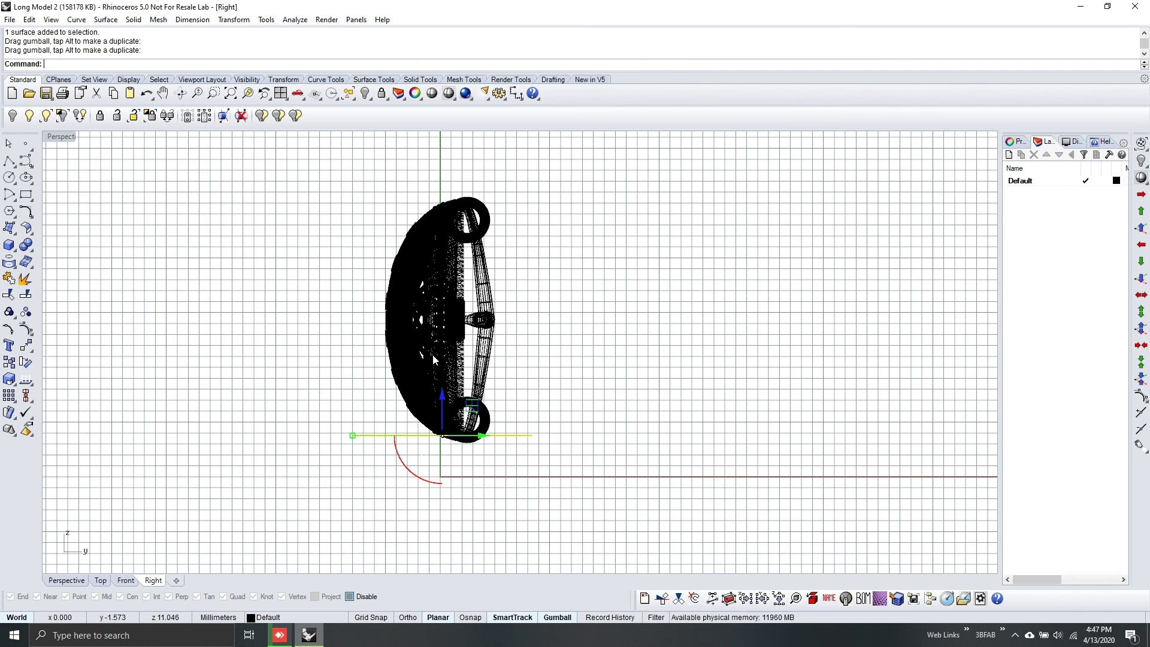
click(408, 339)
scroll(408, 340, up, 4)
drag(497, 329, 496, 339)
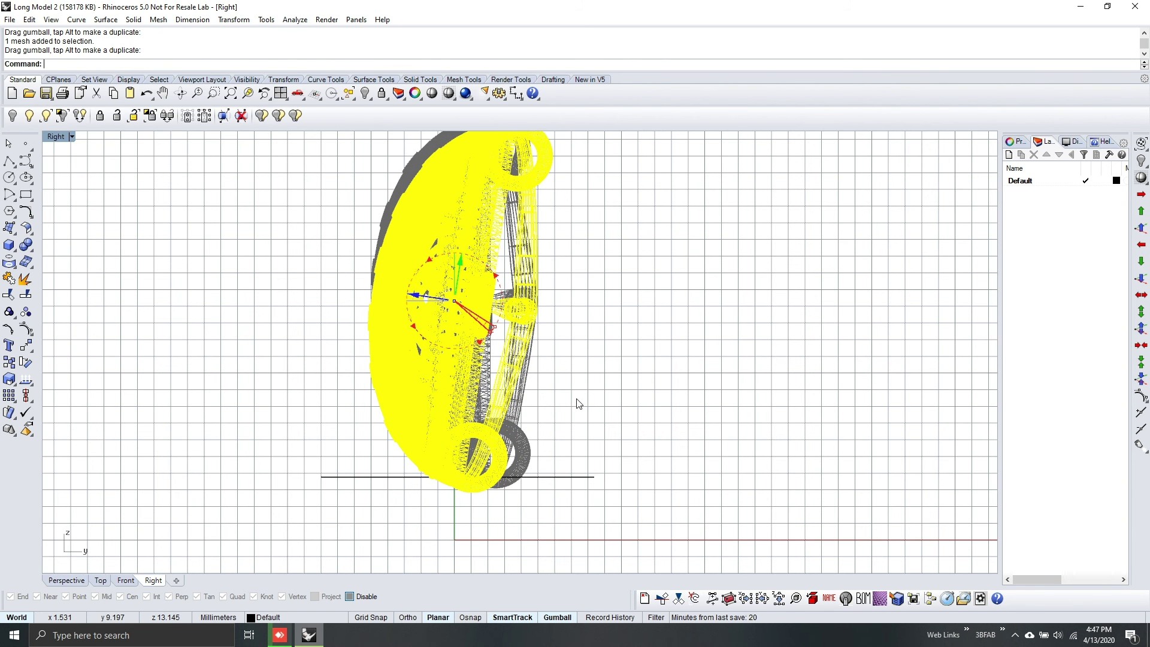
click(596, 334)
right_drag(588, 374, 583, 399)
click(416, 339)
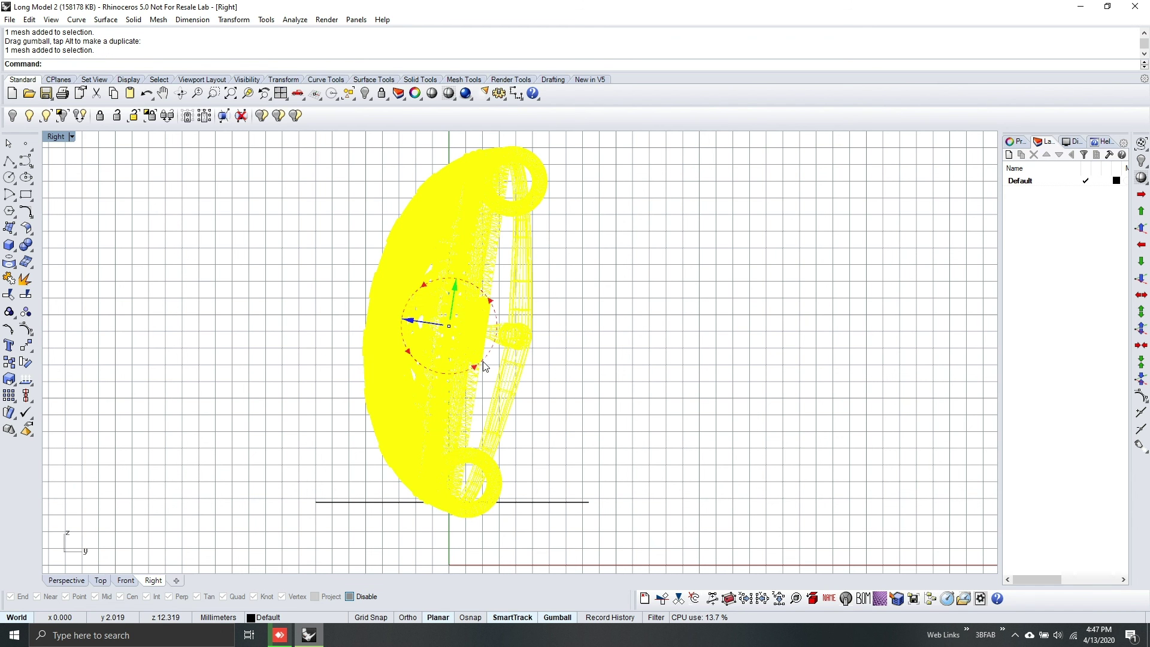
drag(483, 363, 484, 371)
click(642, 358)
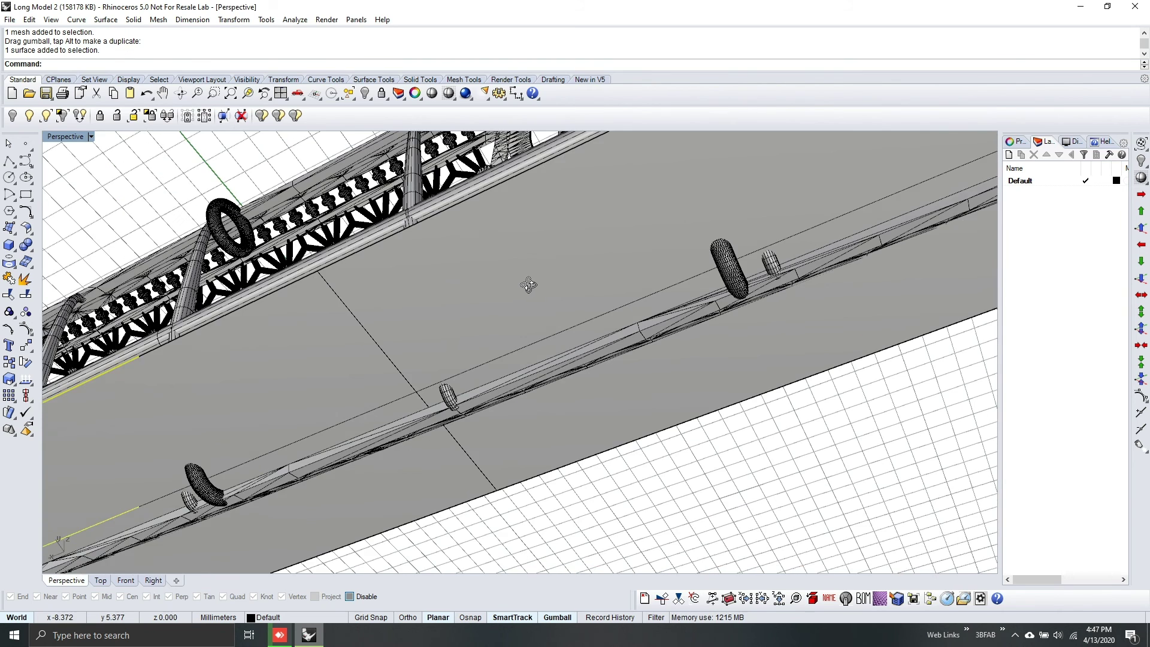
Step: Nudge the rectangular plane vertically in the Perspective view and examine which beads and rings it cuts along the tilted model's lower edge
click(524, 287)
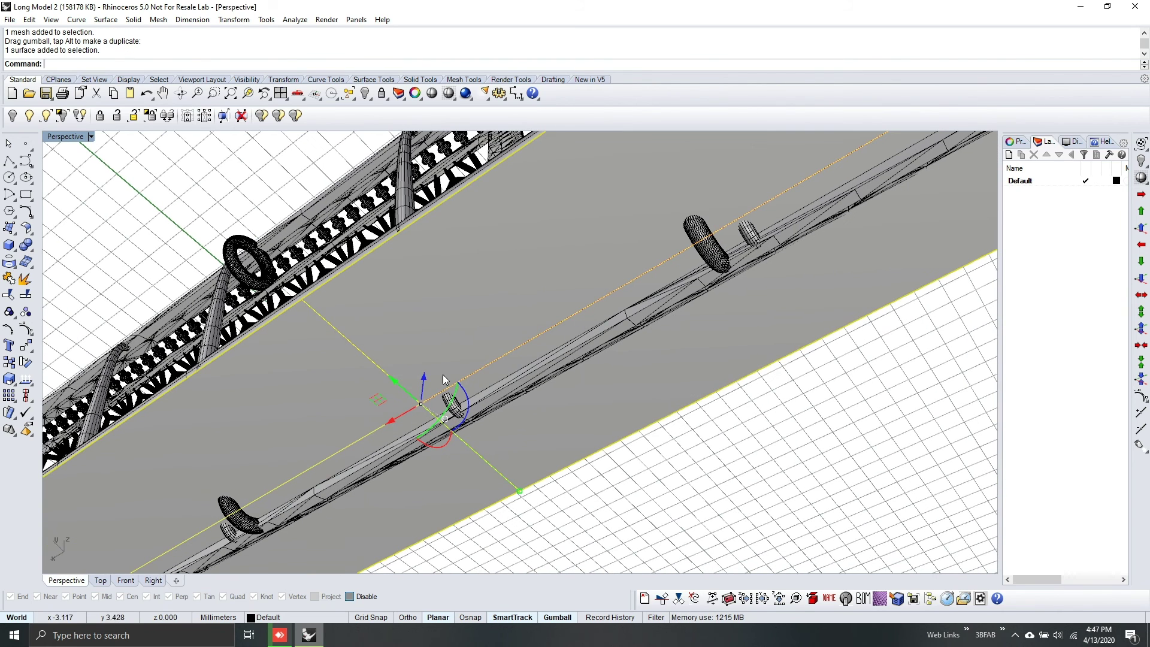
drag(423, 373, 426, 367)
right_drag(549, 420, 471, 411)
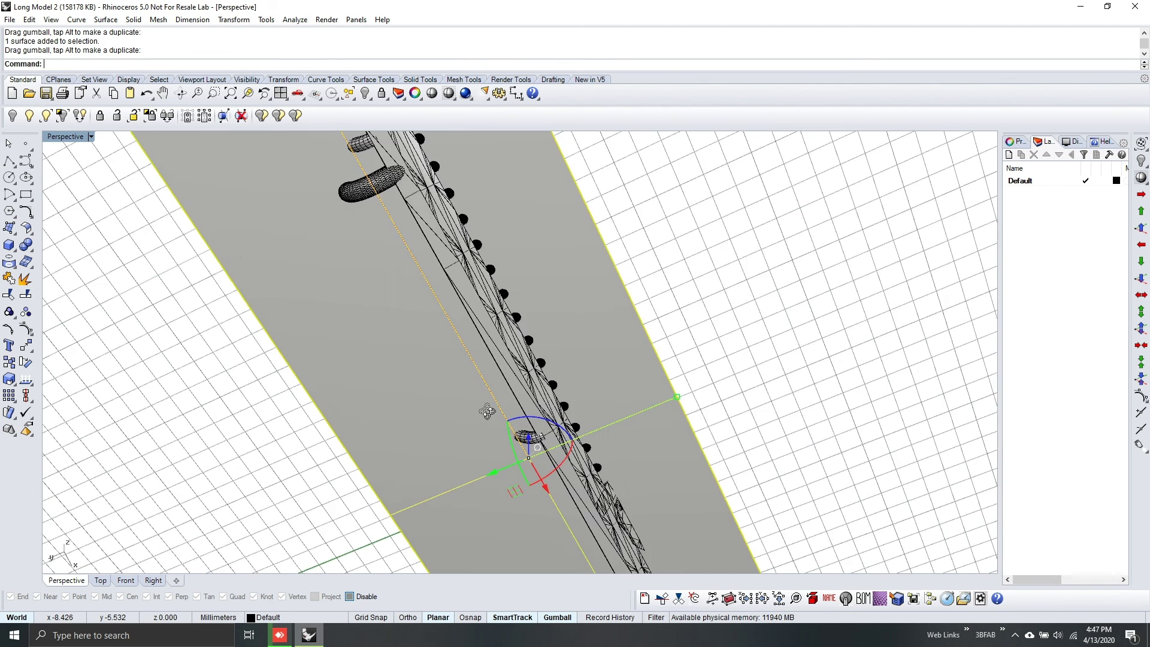
drag(623, 334, 623, 336)
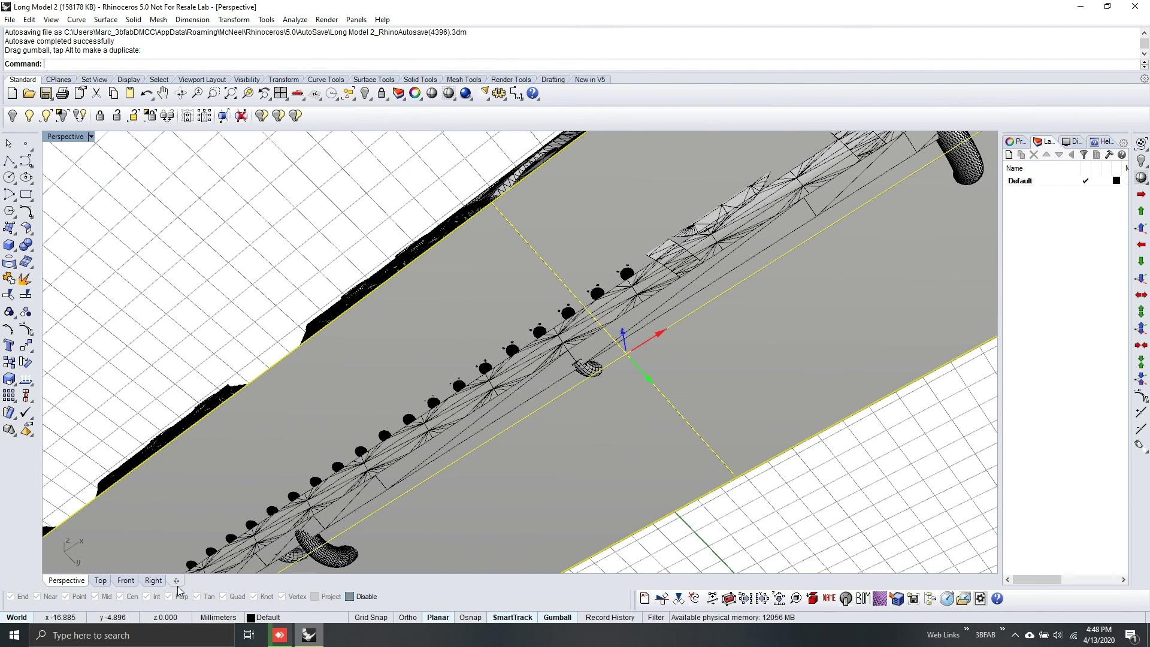
Step: In the Right view, rotate the mesh about 15 degrees further clockwise
click(154, 580)
click(461, 391)
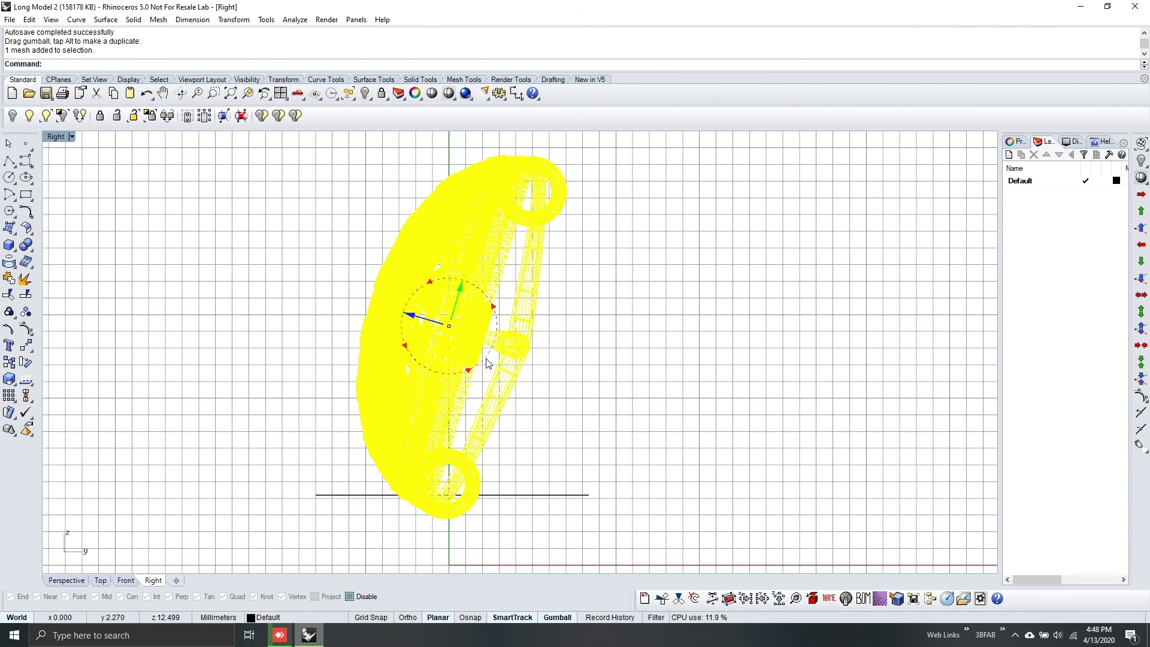
drag(488, 360, 483, 374)
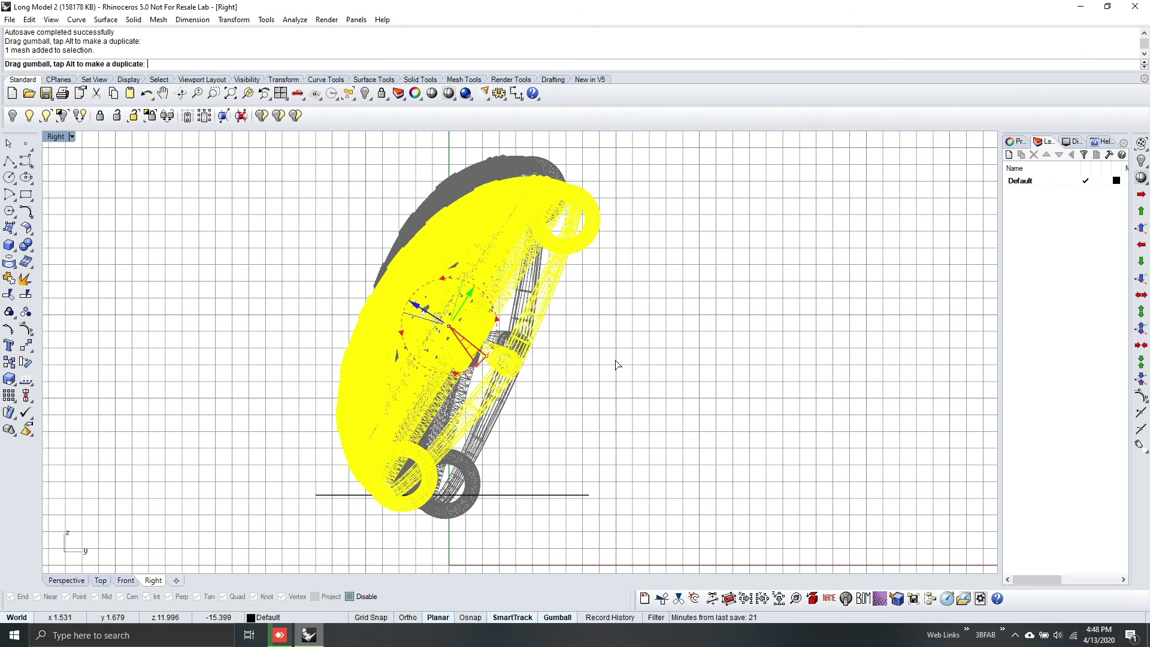
Step: In the Perspective view, raise the rectangular plane gradually from the bottom edge past the bead row to examine downward-facing areas
click(76, 580)
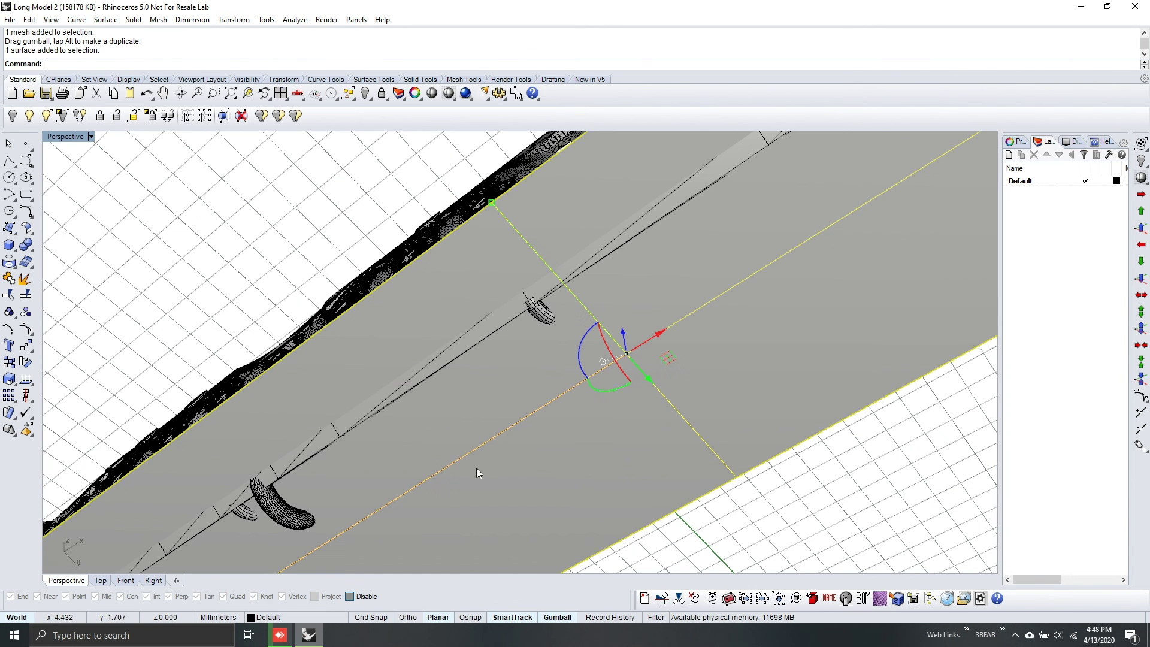
drag(624, 329, 532, 249)
right_drag(532, 249, 627, 296)
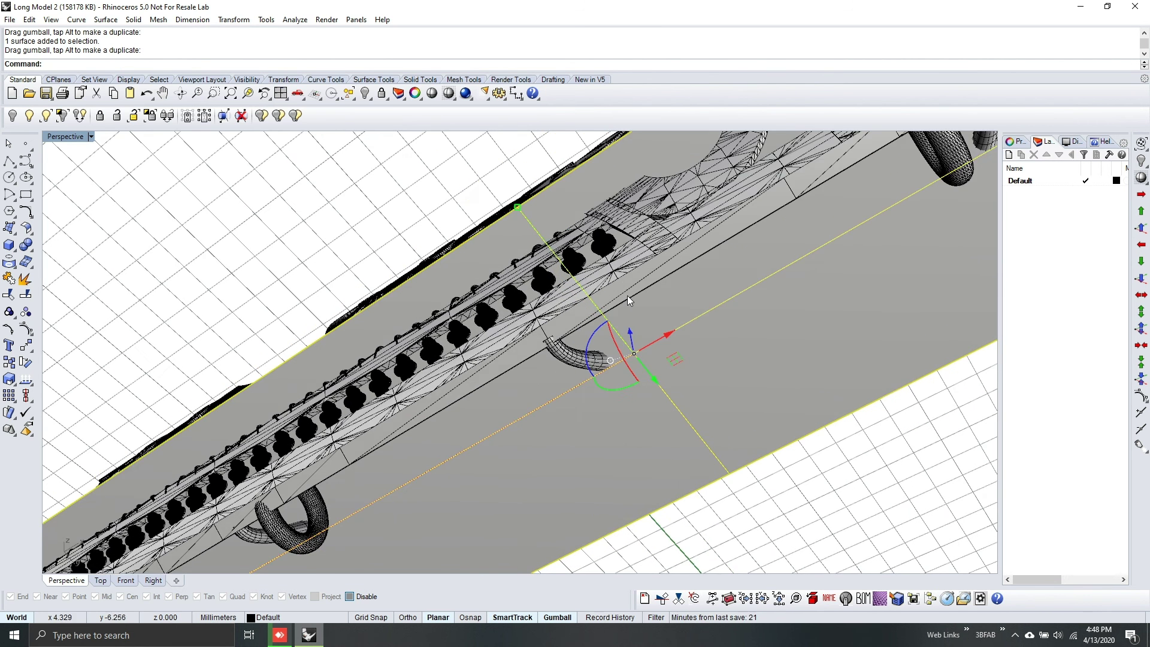
drag(630, 335, 626, 306)
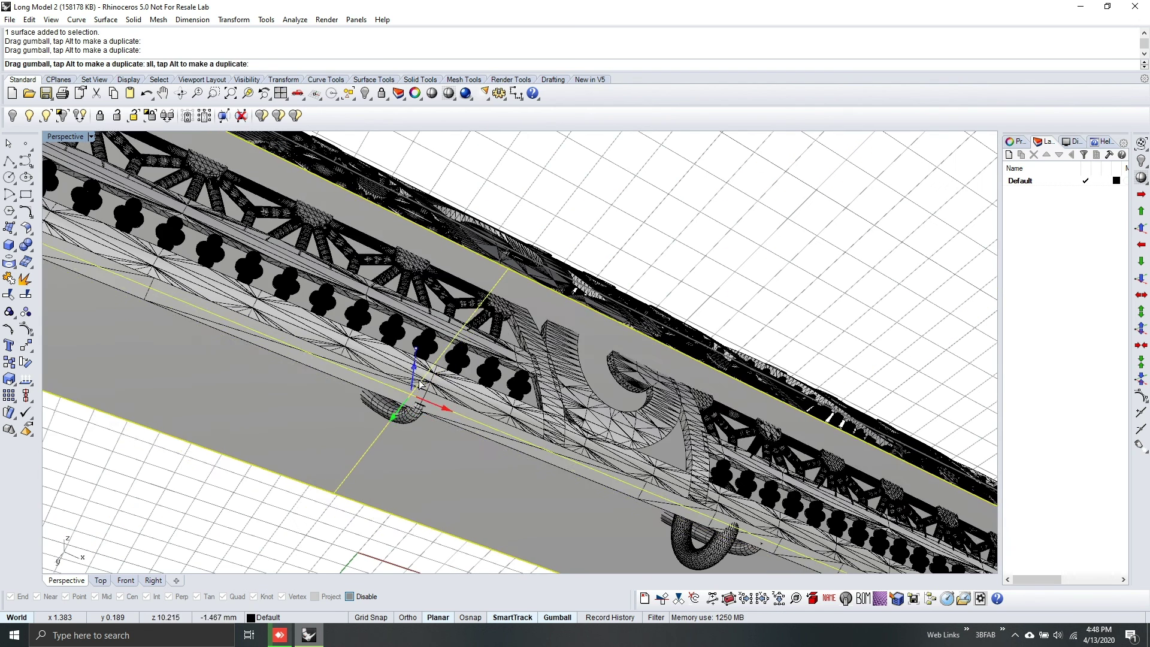
drag(420, 384, 422, 343)
right_drag(617, 340, 440, 390)
drag(435, 459, 435, 429)
Step: Continue raising the plane in increments from the central scroll to the model's upper edge, examining the lattice from below for overhangs
right_drag(436, 427, 436, 421)
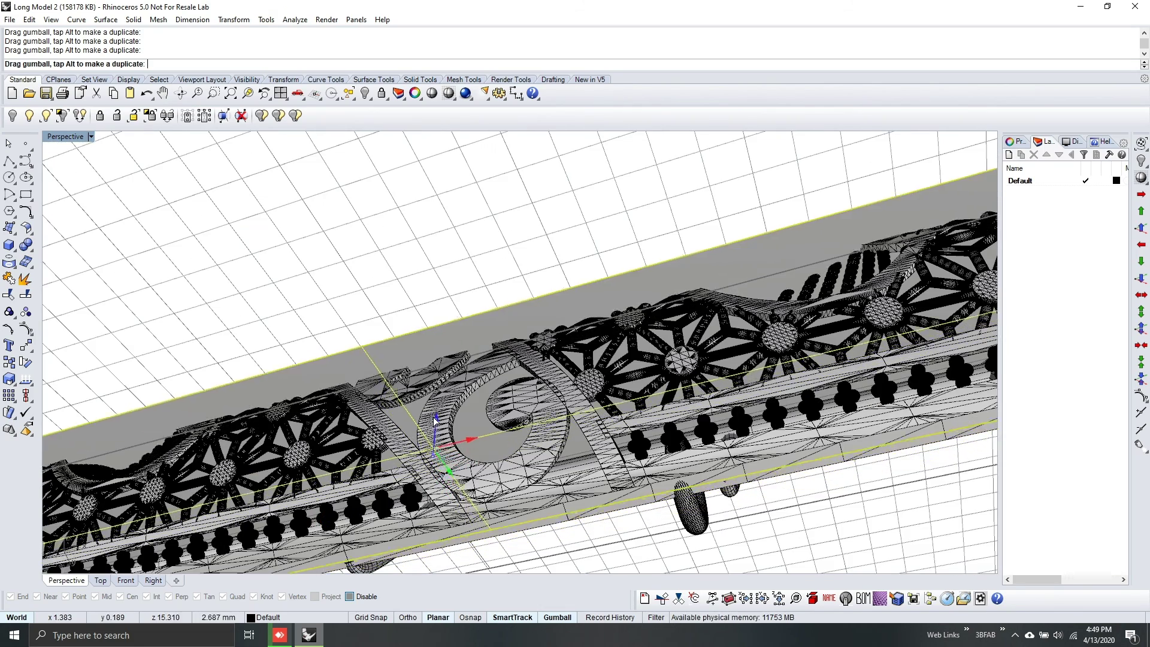
drag(435, 417, 492, 345)
right_drag(492, 346, 477, 396)
drag(454, 422, 457, 385)
right_drag(456, 385, 668, 444)
right_drag(608, 394, 533, 409)
drag(533, 412, 548, 376)
right_drag(539, 378, 406, 370)
drag(436, 306, 484, 208)
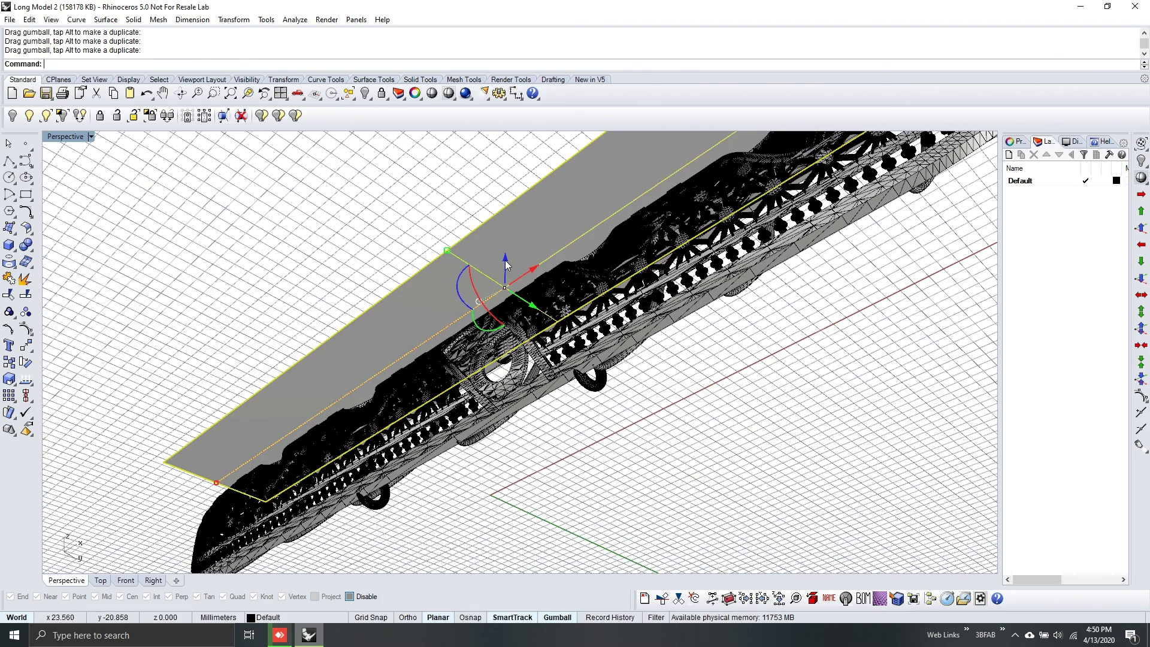
Step: Lower the rectangular plane back down until it just cuts the tilted model's bottom edge
drag(506, 260, 502, 413)
scroll(501, 413, up, 5)
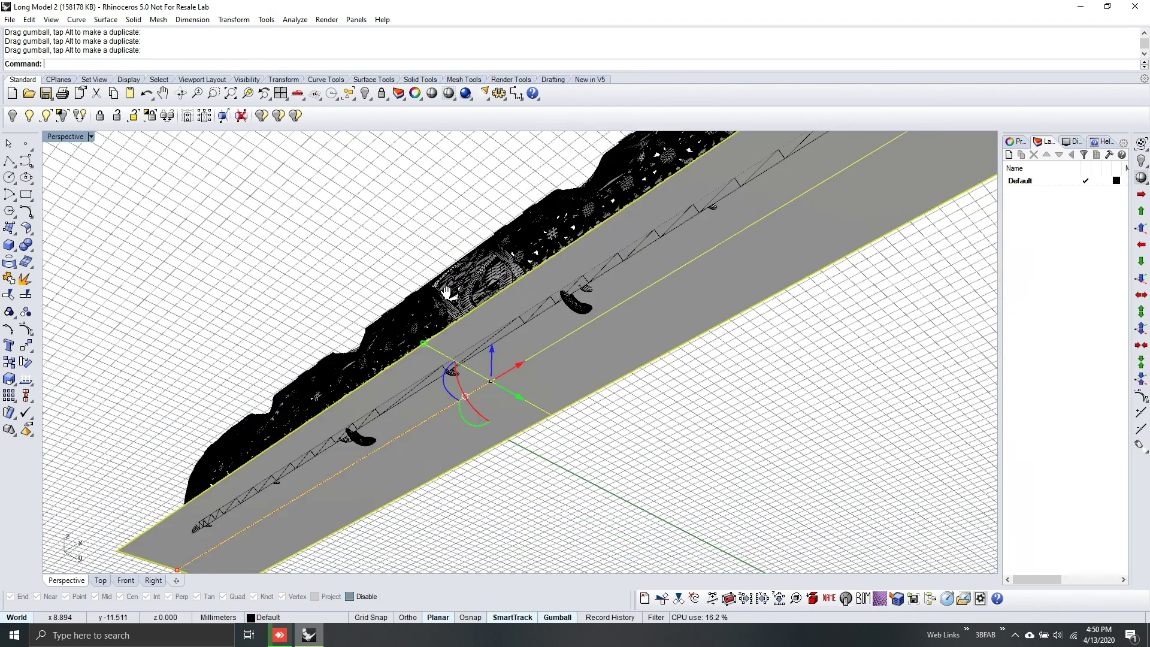
scroll(495, 318, up, 2)
drag(497, 318, 498, 320)
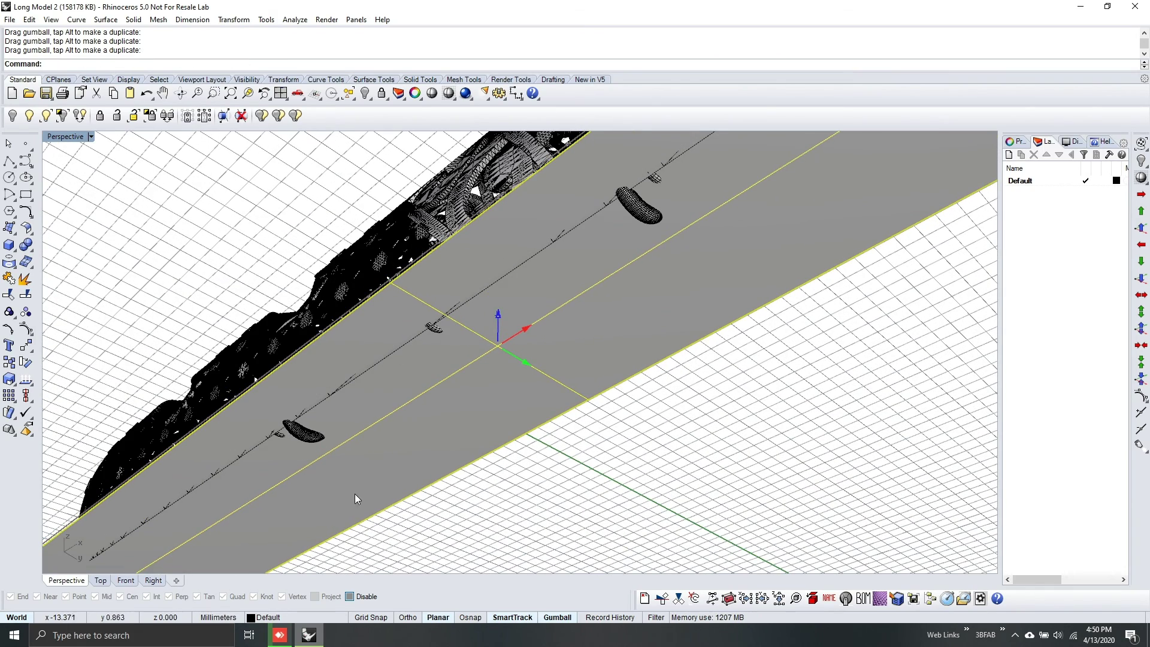
Step: Run BelSupport on the joined mesh from an underside view and set the support radius to 0.3
right_drag(347, 487, 334, 271)
text(BelSupport)
key(Return)
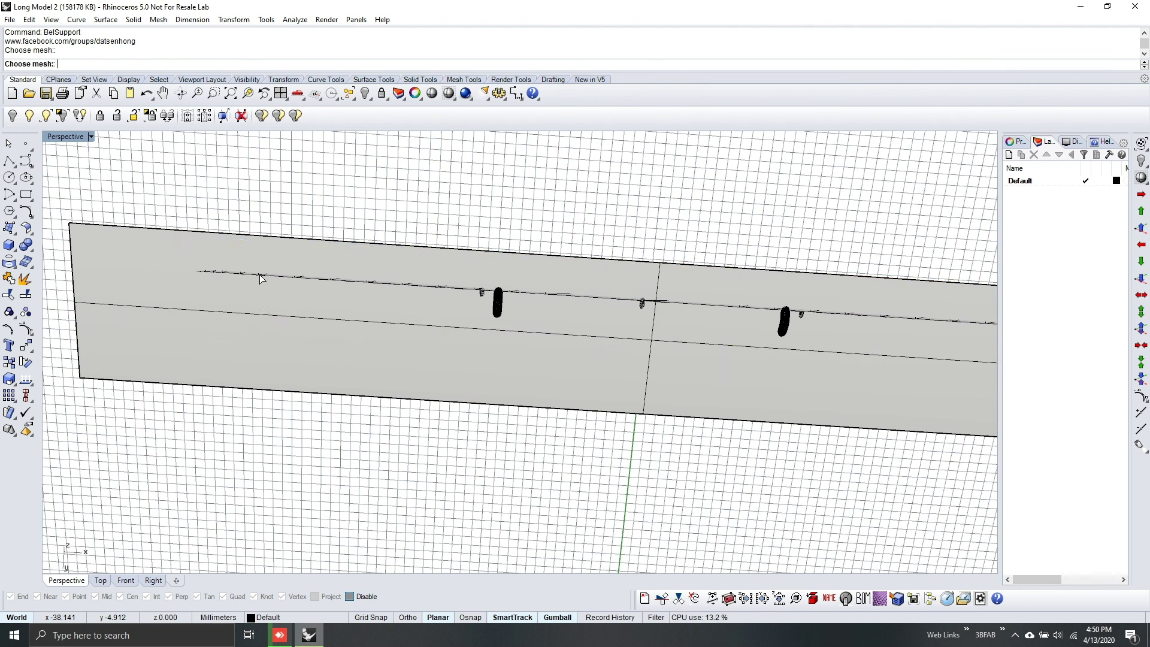
click(260, 275)
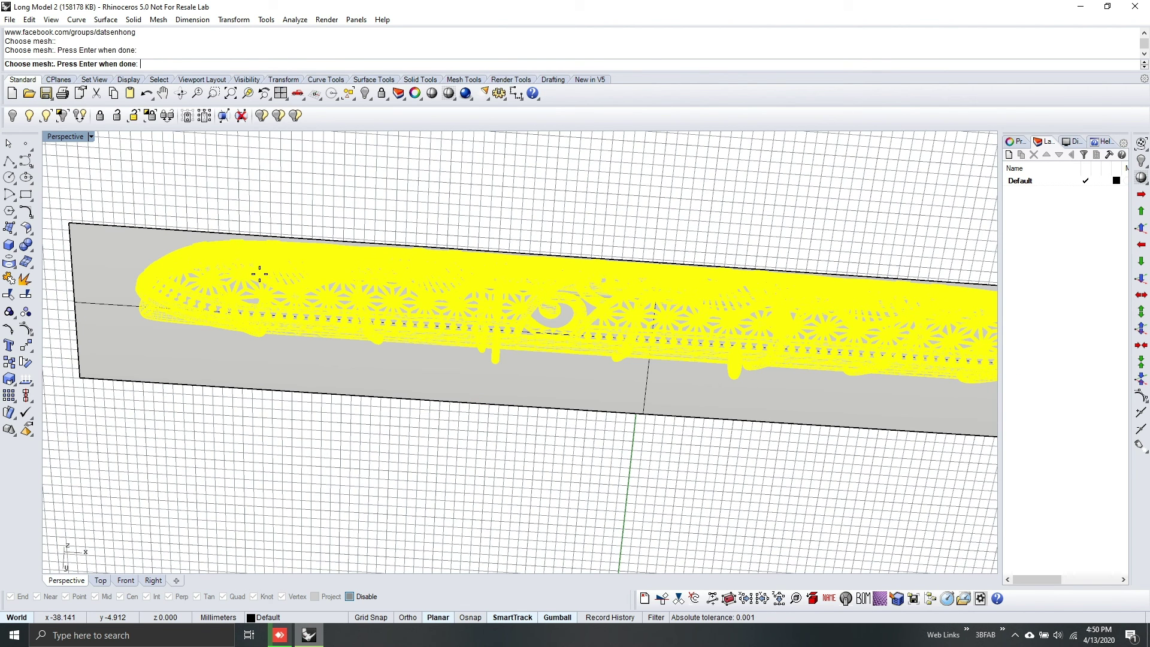
key(Return)
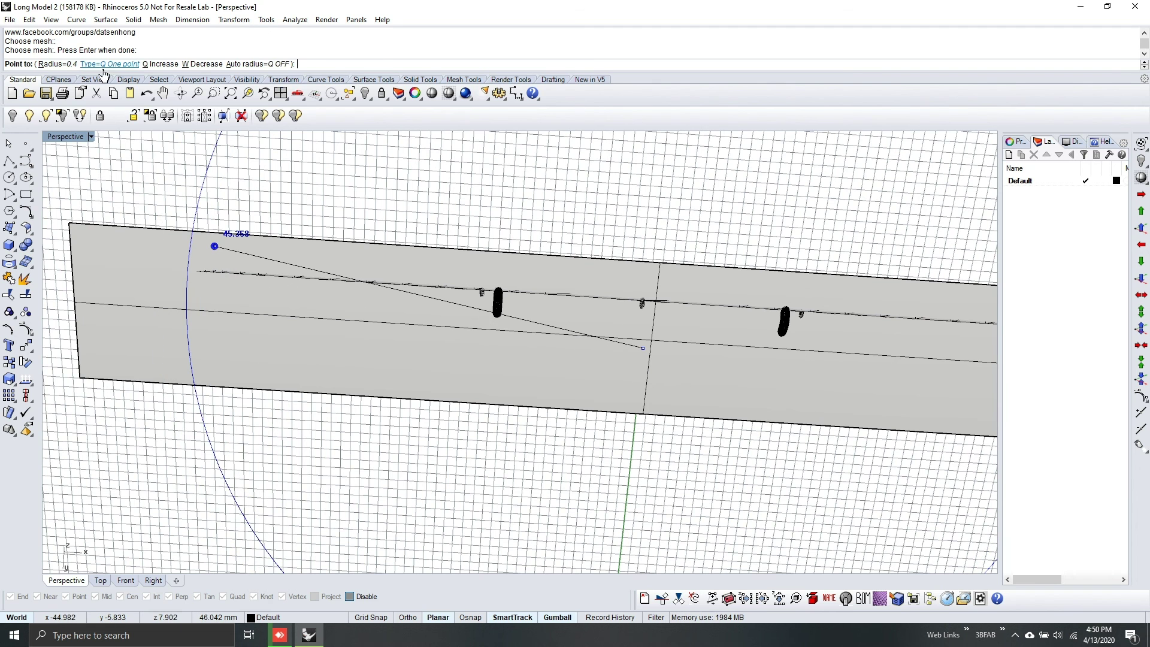
click(60, 64)
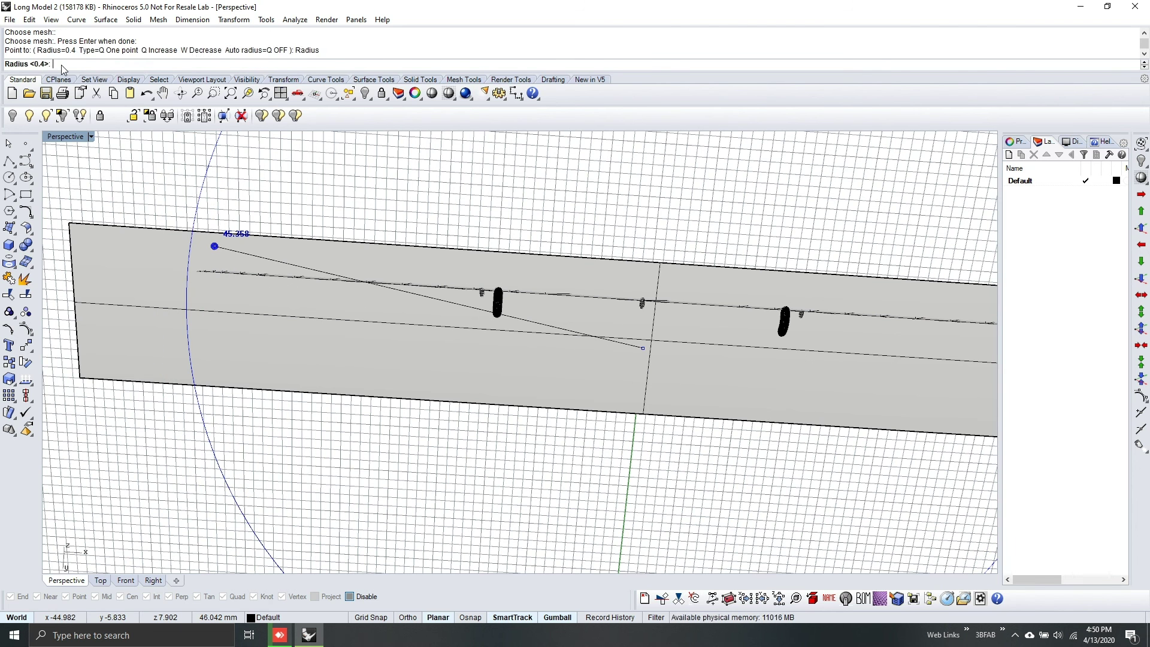
text(0.3)
key(Return)
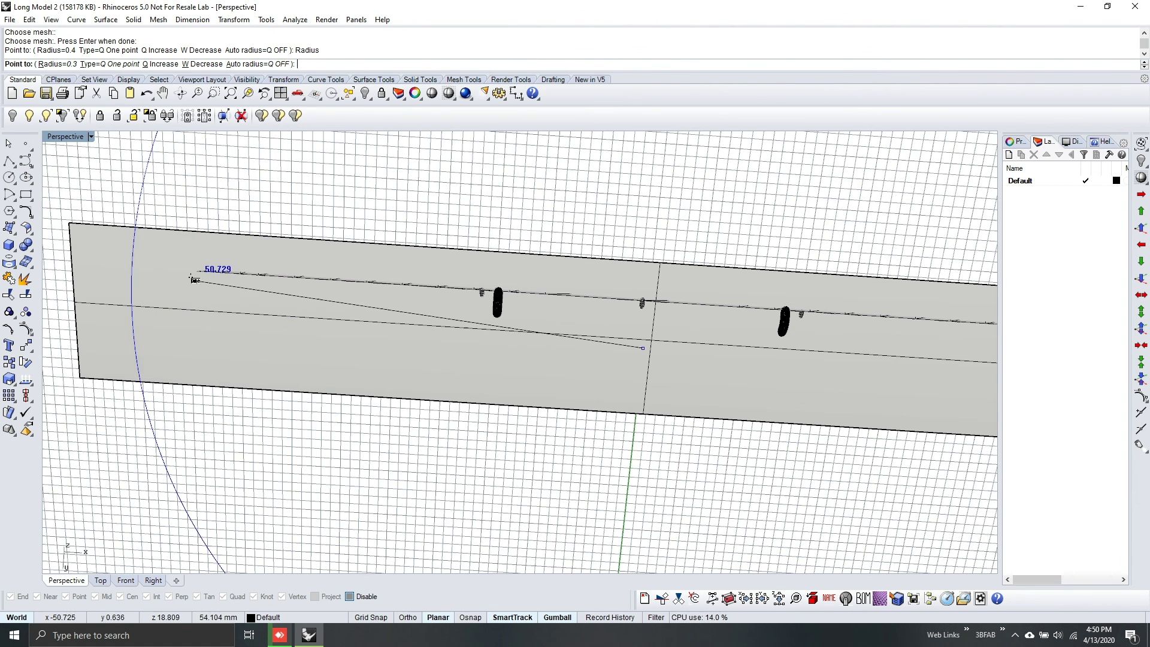
Step: Place evenly spaced one-point supports along the bottom edge from the model's end to its middle, including one under the ring
scroll(200, 268, up, 6)
click(226, 201)
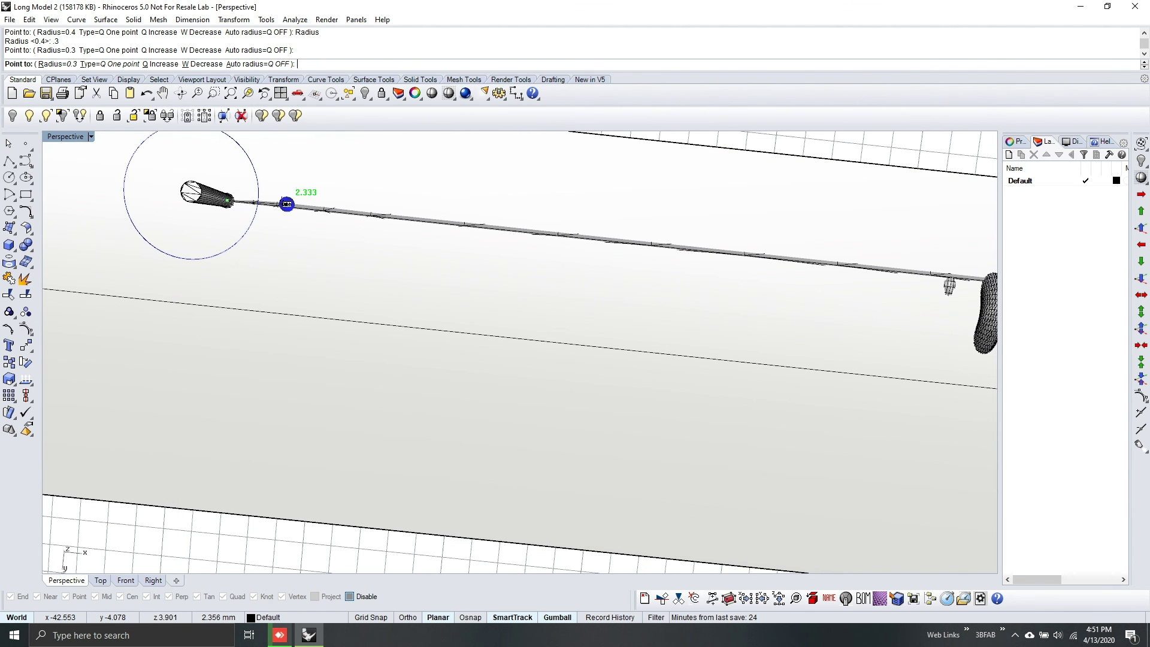
click(288, 204)
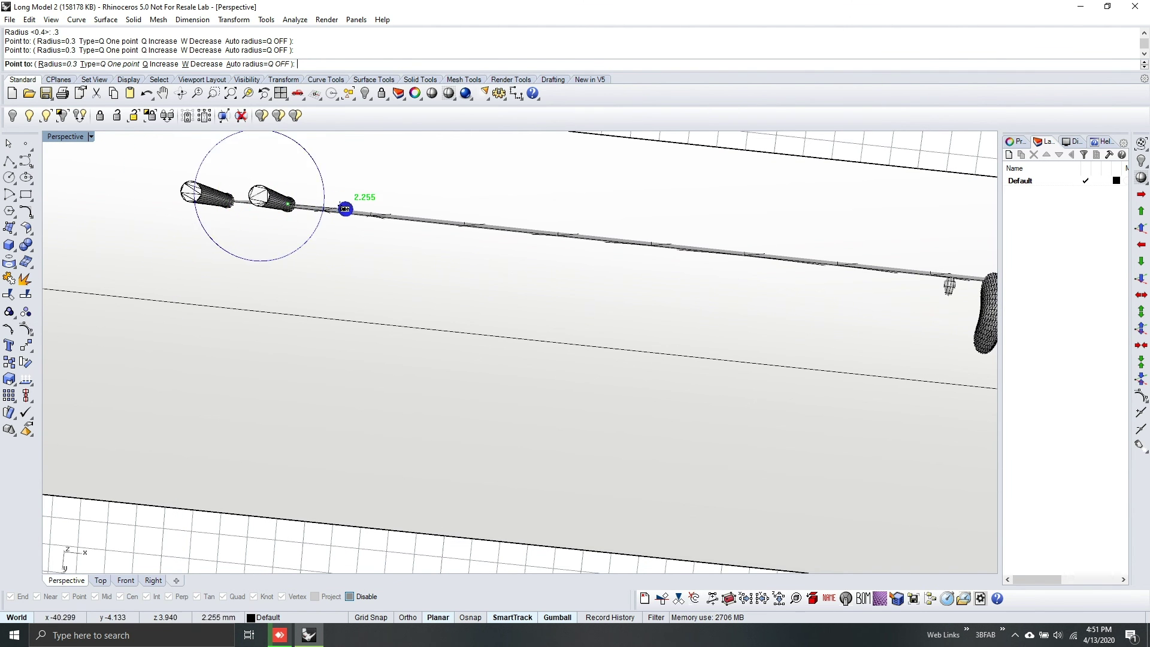
click(346, 208)
click(405, 216)
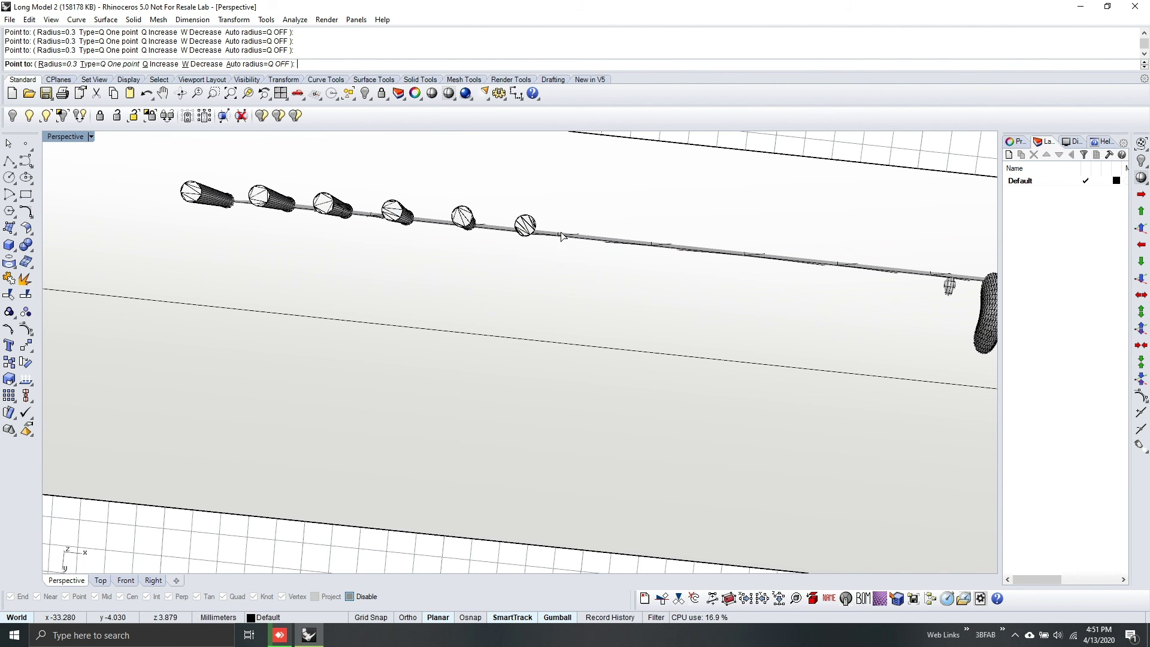
shift+right_drag(601, 234, 406, 298)
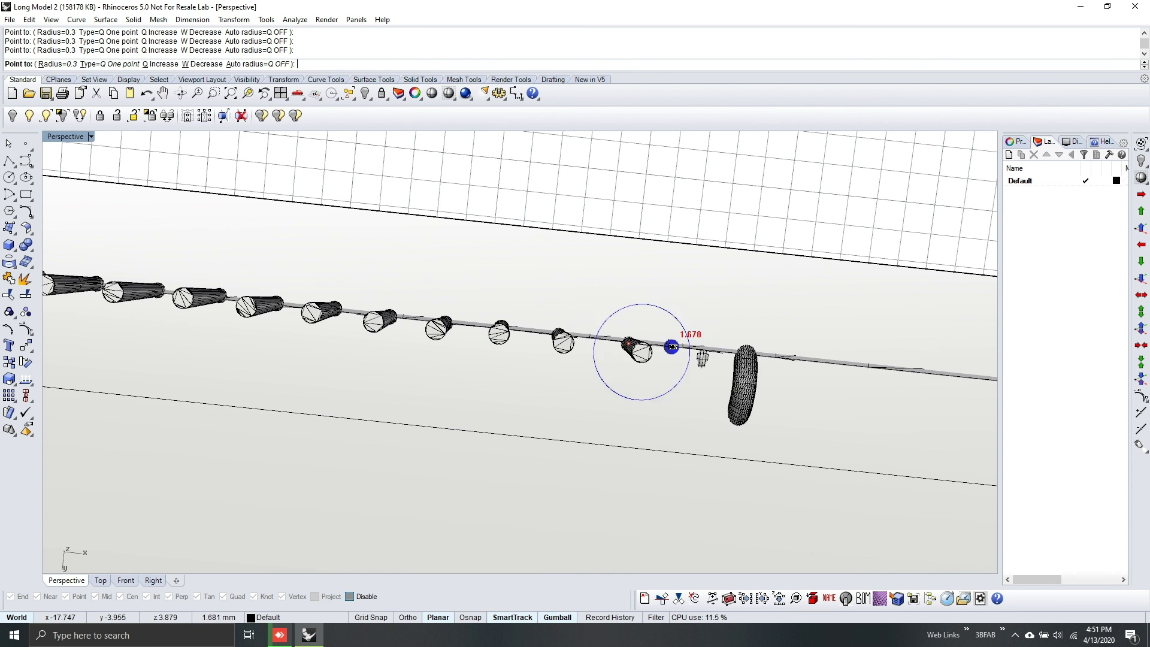
shift+right_drag(675, 344, 456, 268)
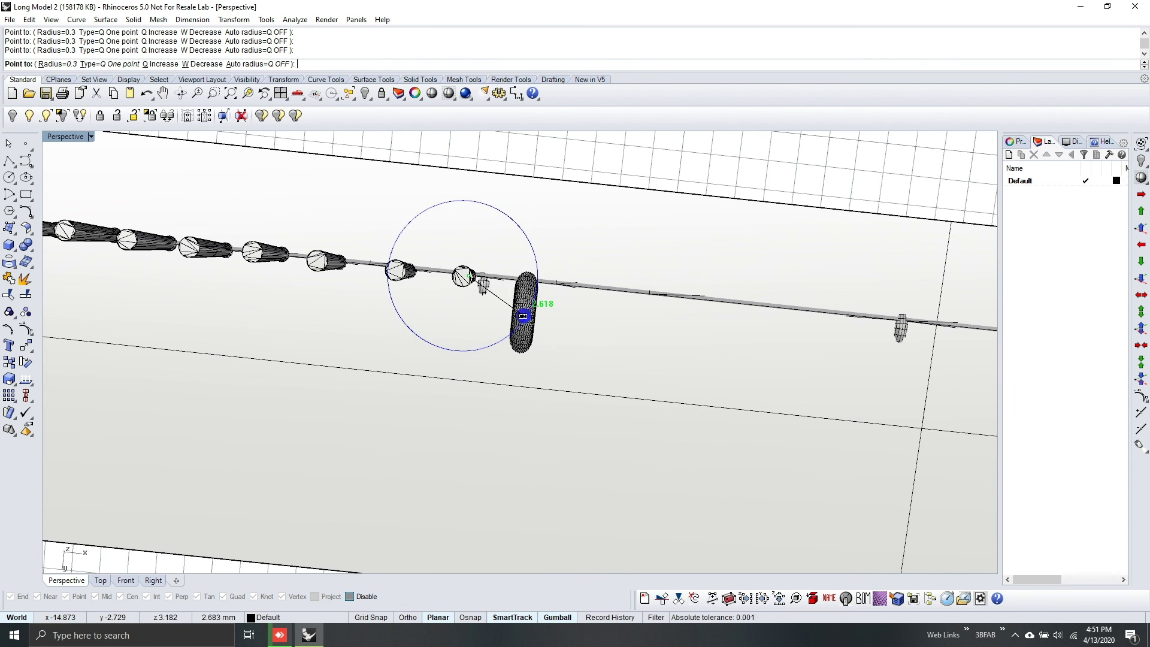
shift+right_drag(576, 287, 411, 288)
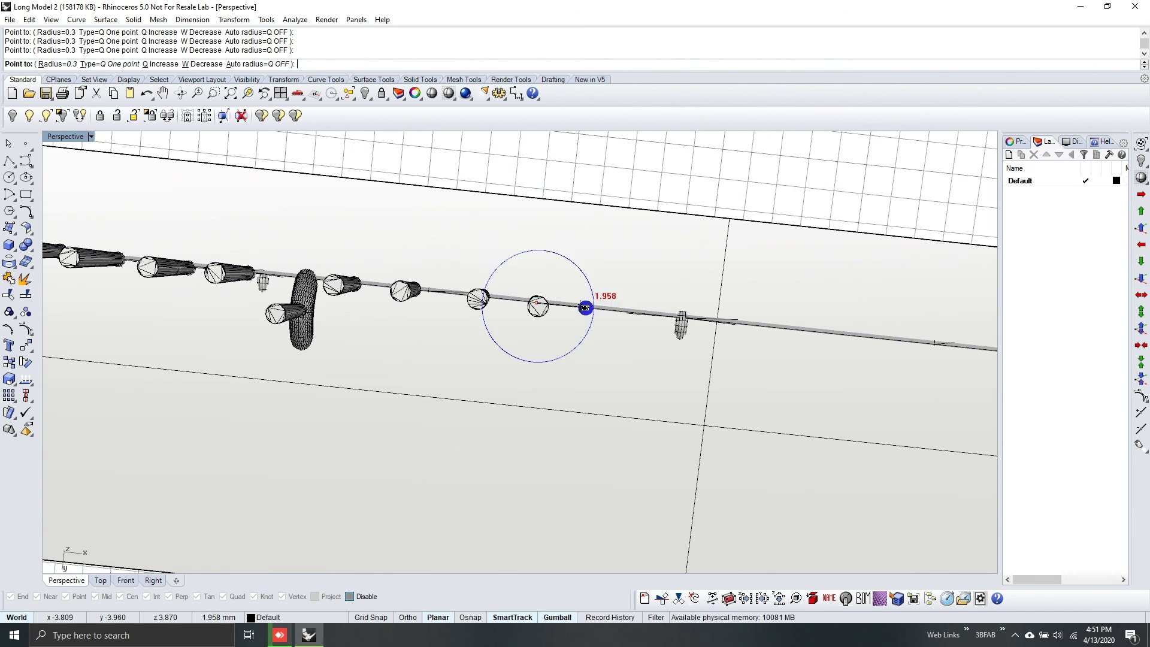
scroll(653, 313, down, 5)
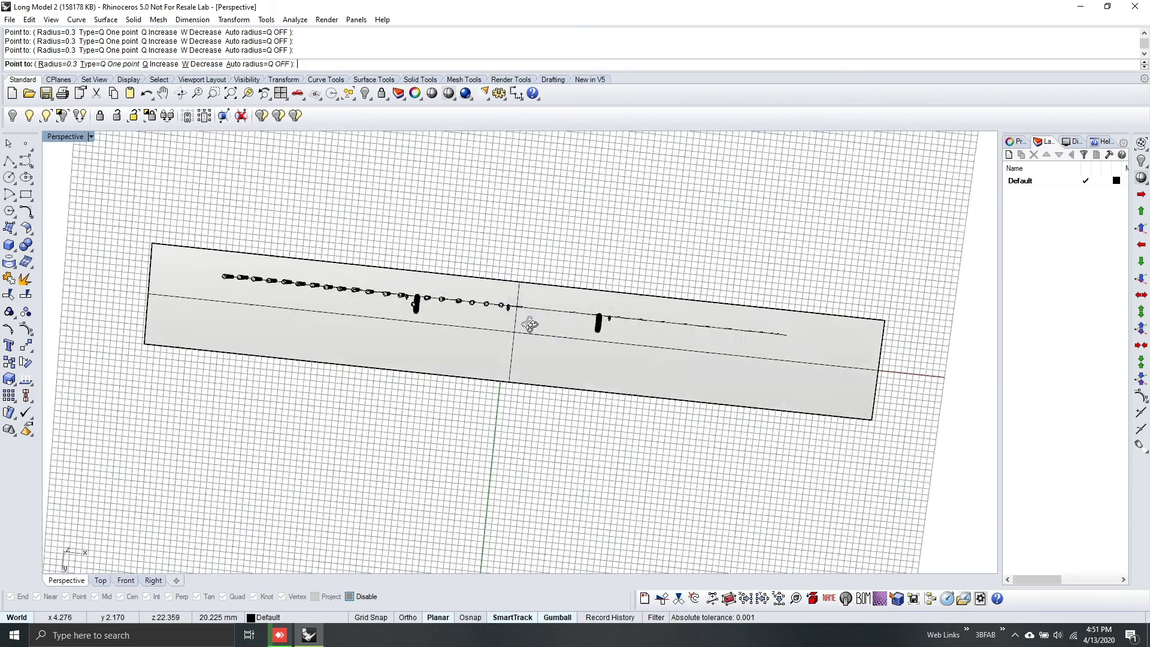
scroll(526, 321, up, 3)
key(Escape)
Step: Select the placed supports and mirror a copy onto the model's other half, using a crosswise mirror plane starting at 0
right_drag(507, 290, 635, 268)
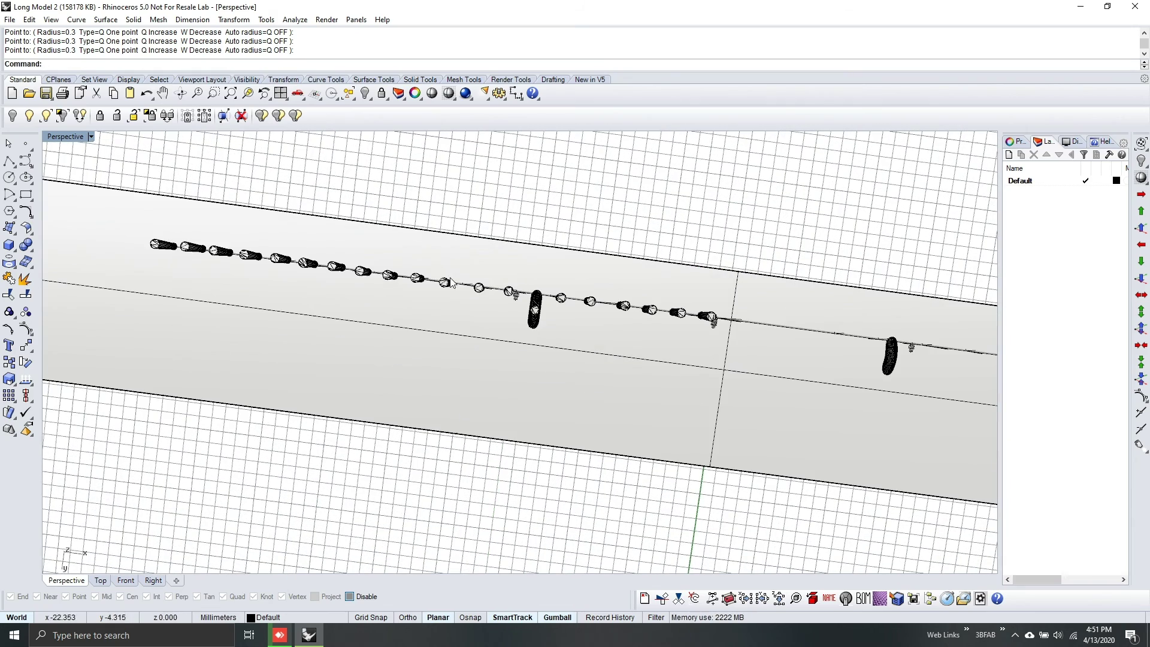
shift+click(193, 249)
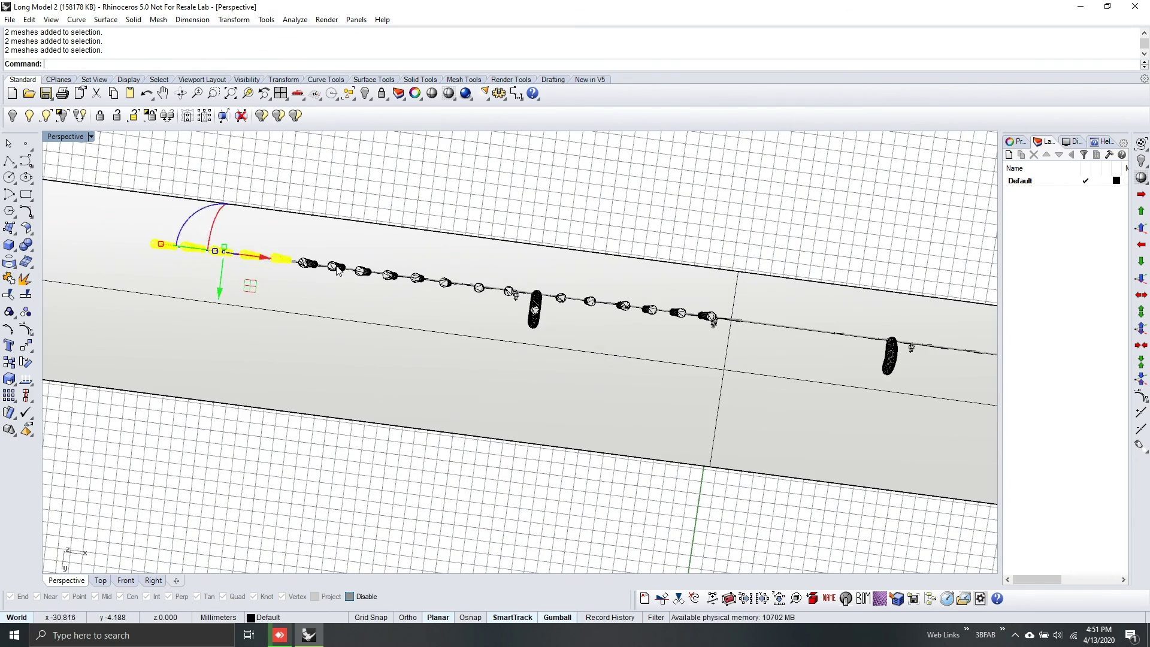
shift+click(354, 273)
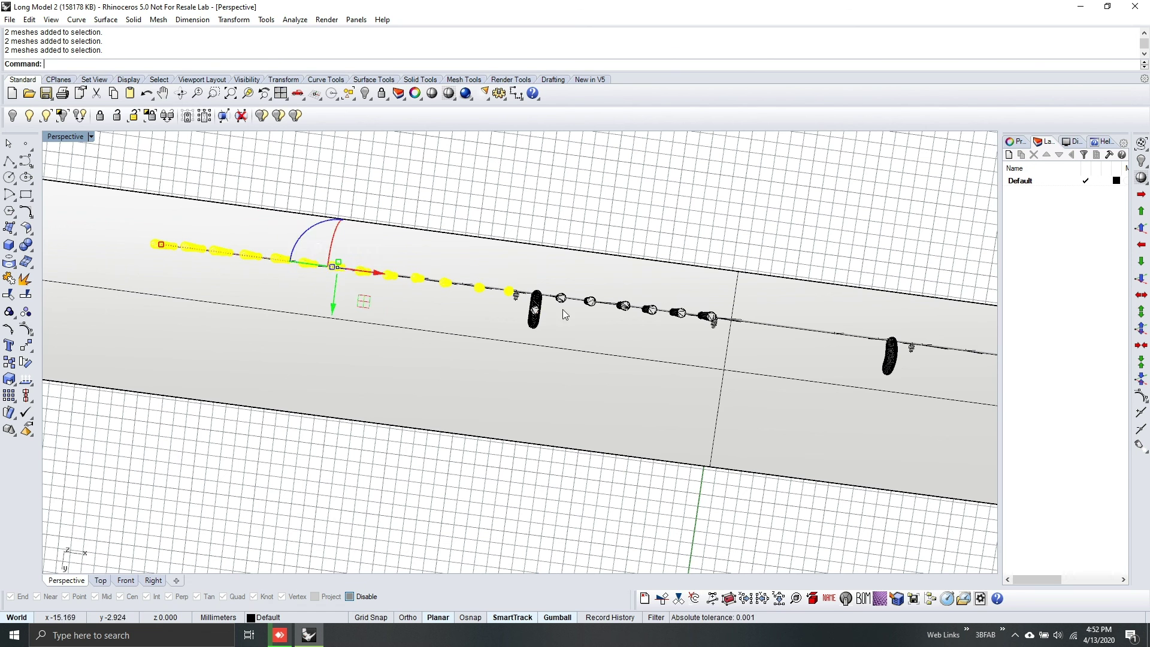
scroll(440, 339, down, 3)
text(mirror)
key(Return)
text(0)
key(Return)
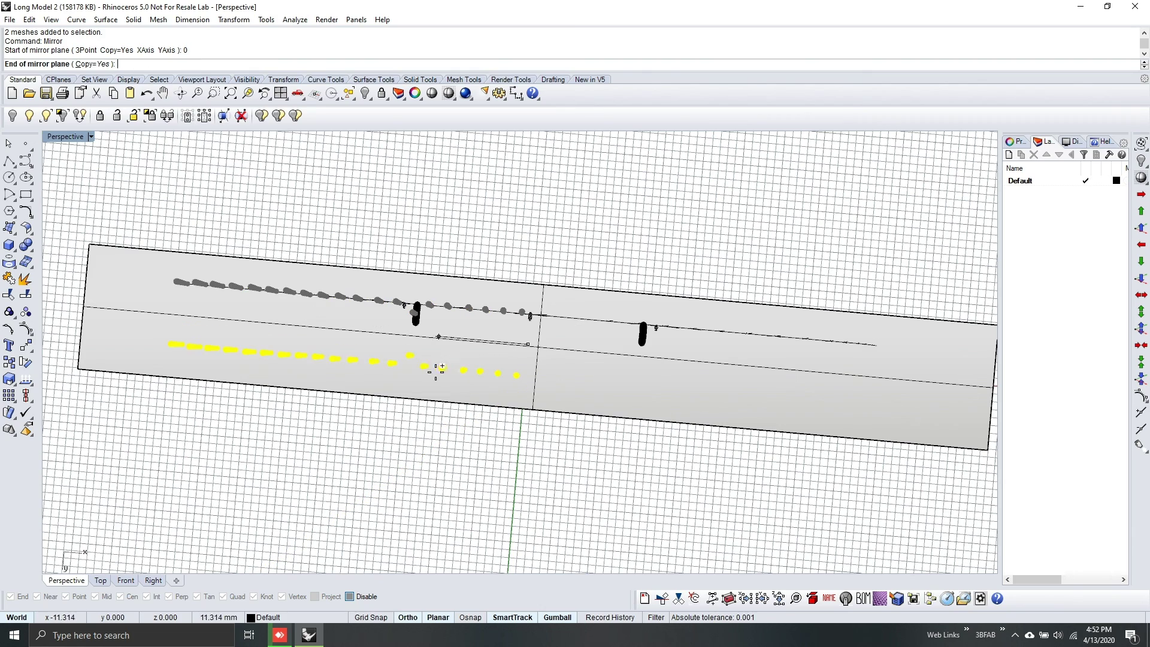
shift+click(523, 248)
Step: Raise the plane until it cuts just above the lower tip of the disc inside the central scroll ornament
right_drag(539, 254, 543, 327)
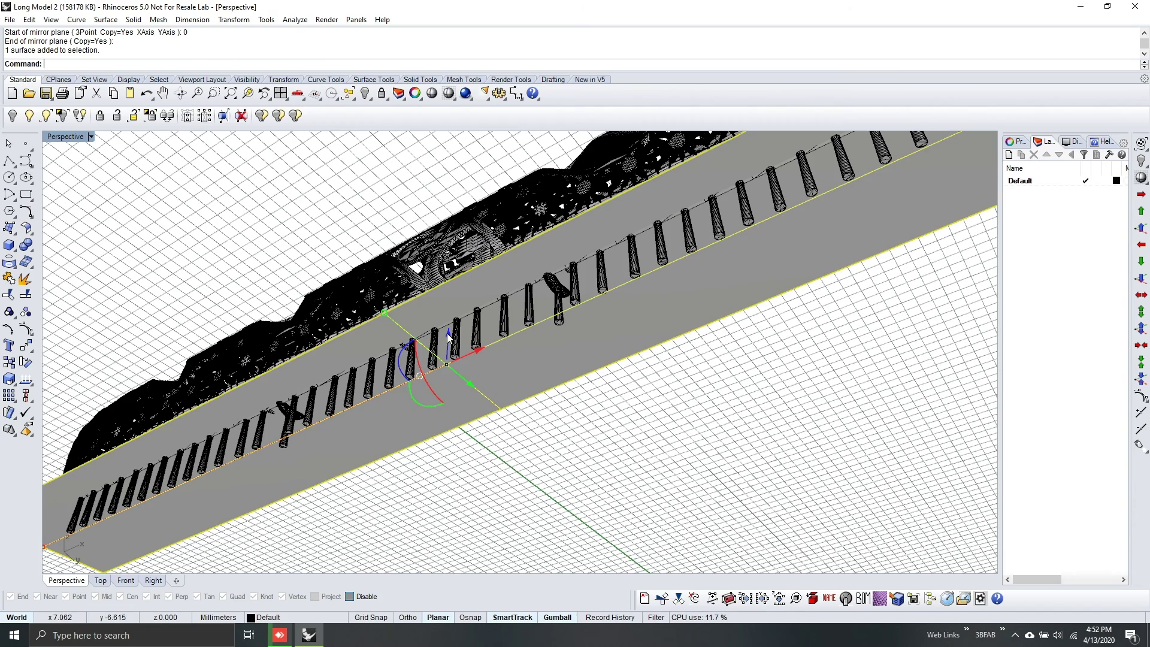
drag(449, 336, 450, 301)
scroll(449, 300, up, 10)
right_drag(450, 304, 447, 330)
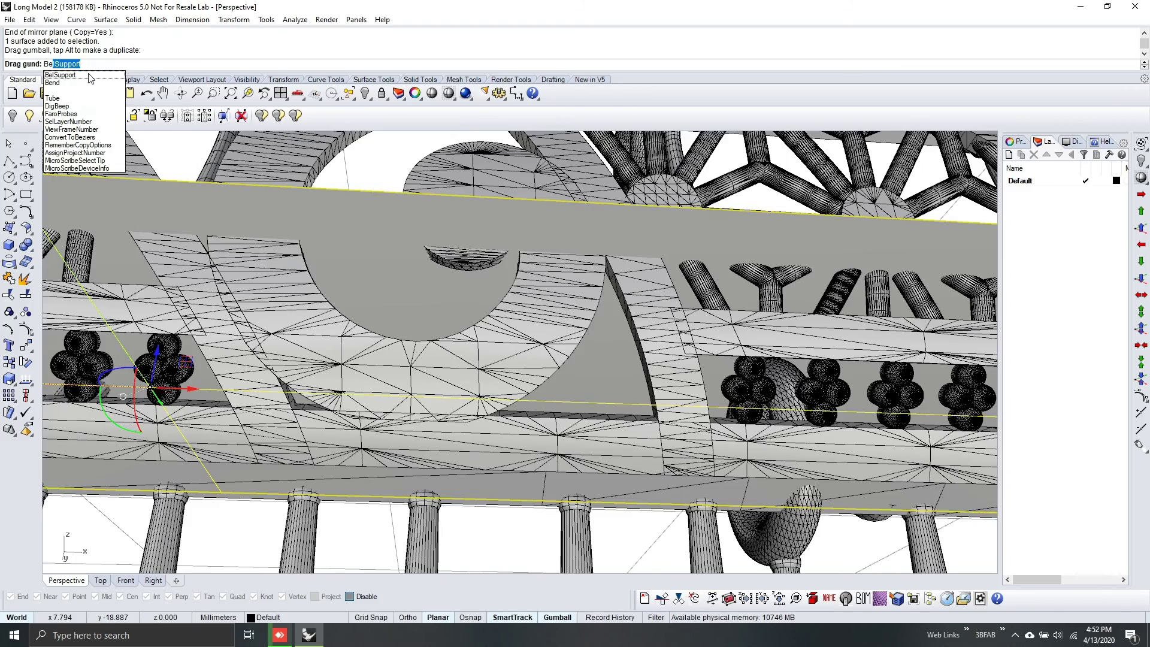
Step: Run BelSupport on the model's mesh with the support type set to Two points and the radius to 0.2
click(119, 109)
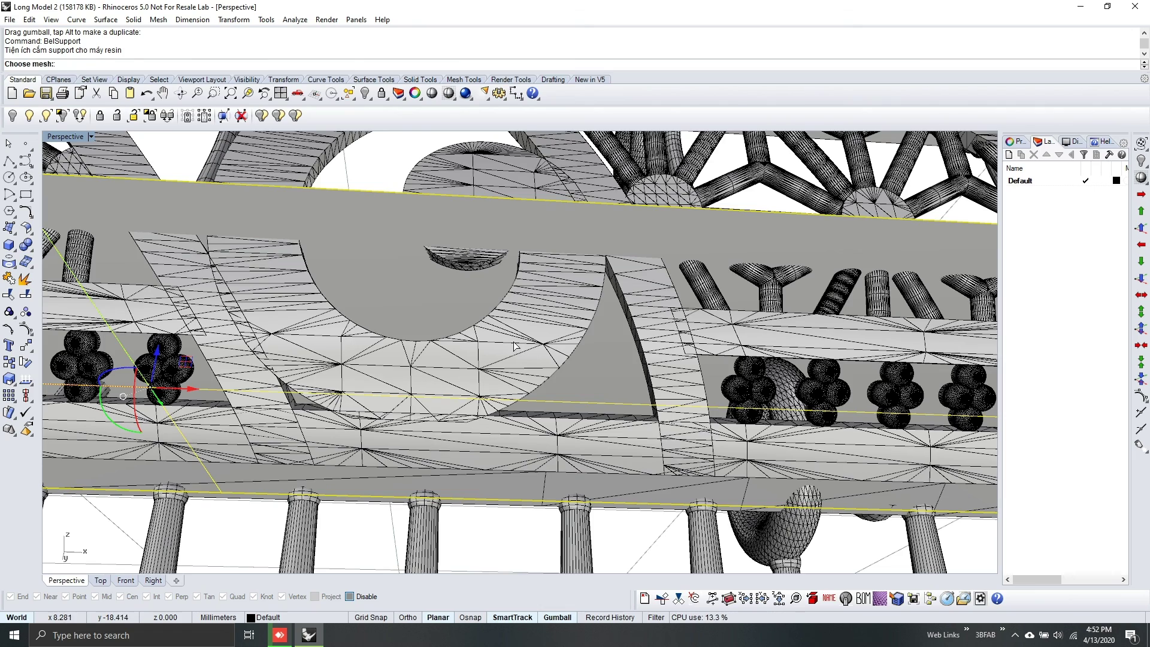
click(488, 372)
key(Return)
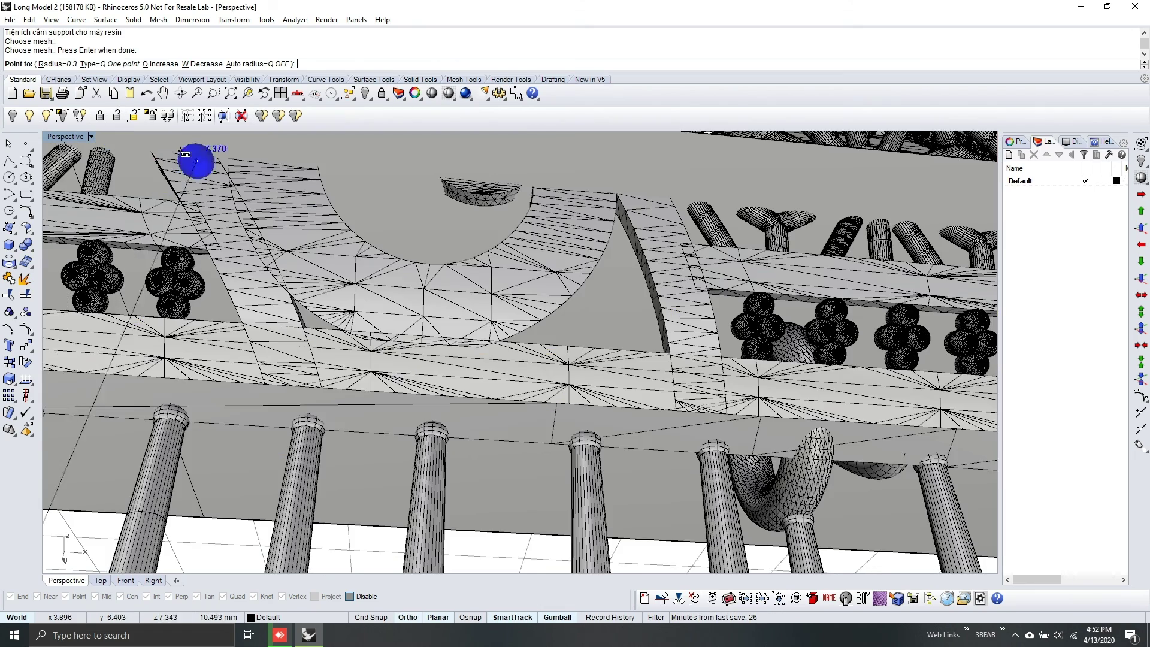
click(111, 64)
click(157, 65)
click(50, 64)
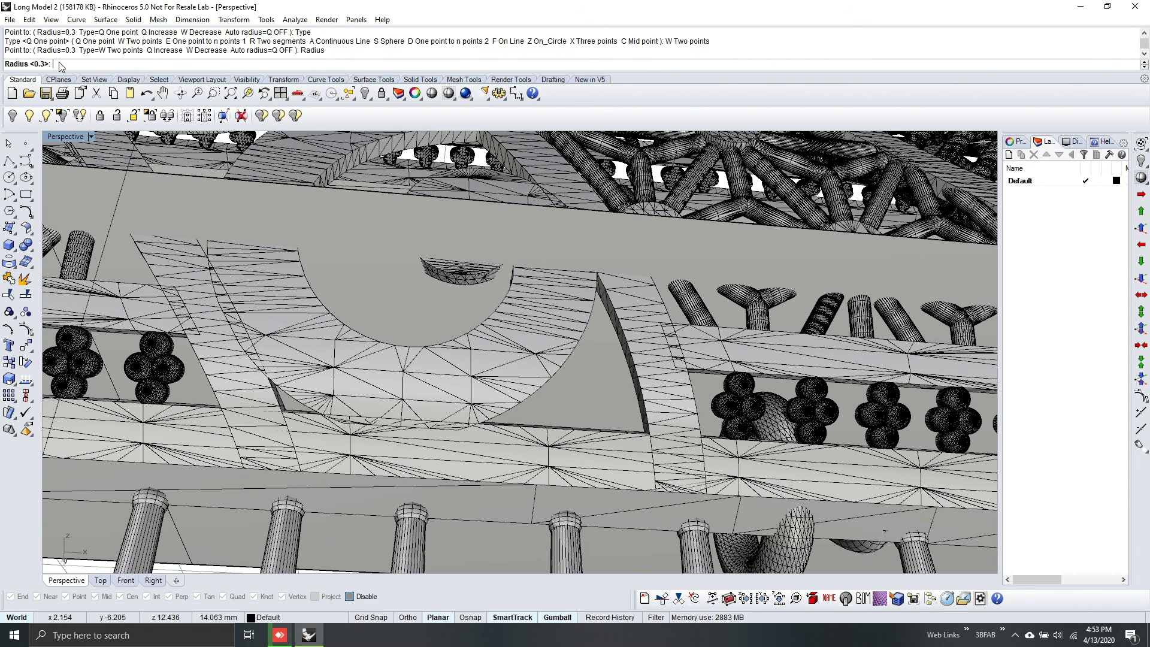
text(.2)
key(Return)
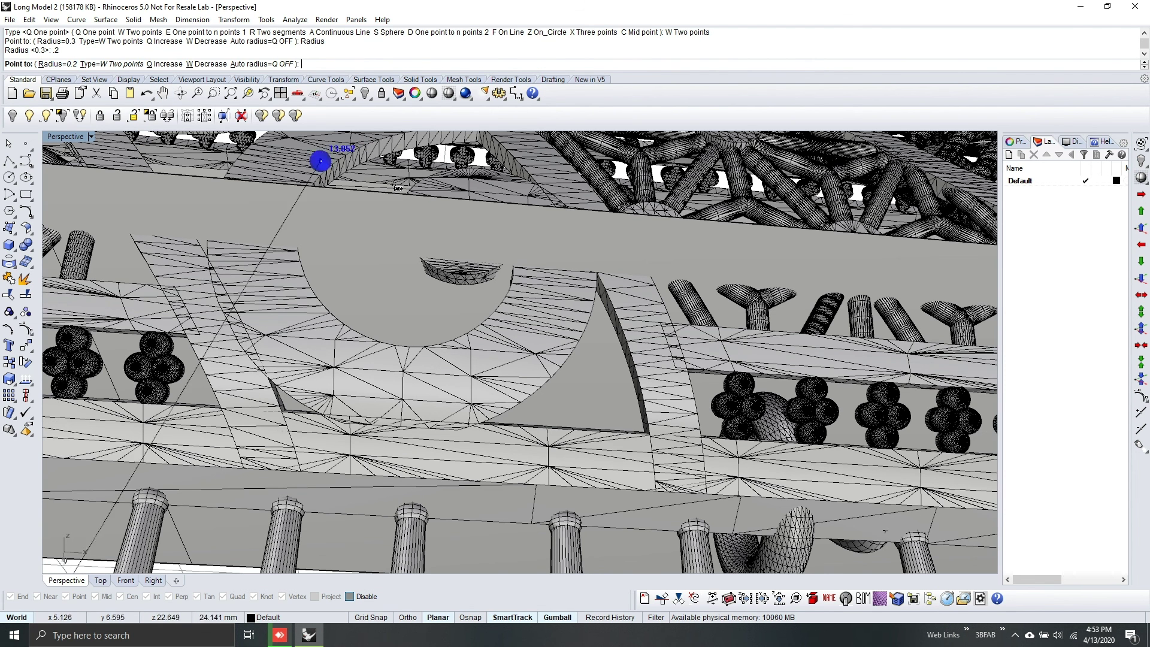
Step: Place a two-point support from the underside of the scroll's disc down to the curved band below it
right_drag(474, 283, 497, 400)
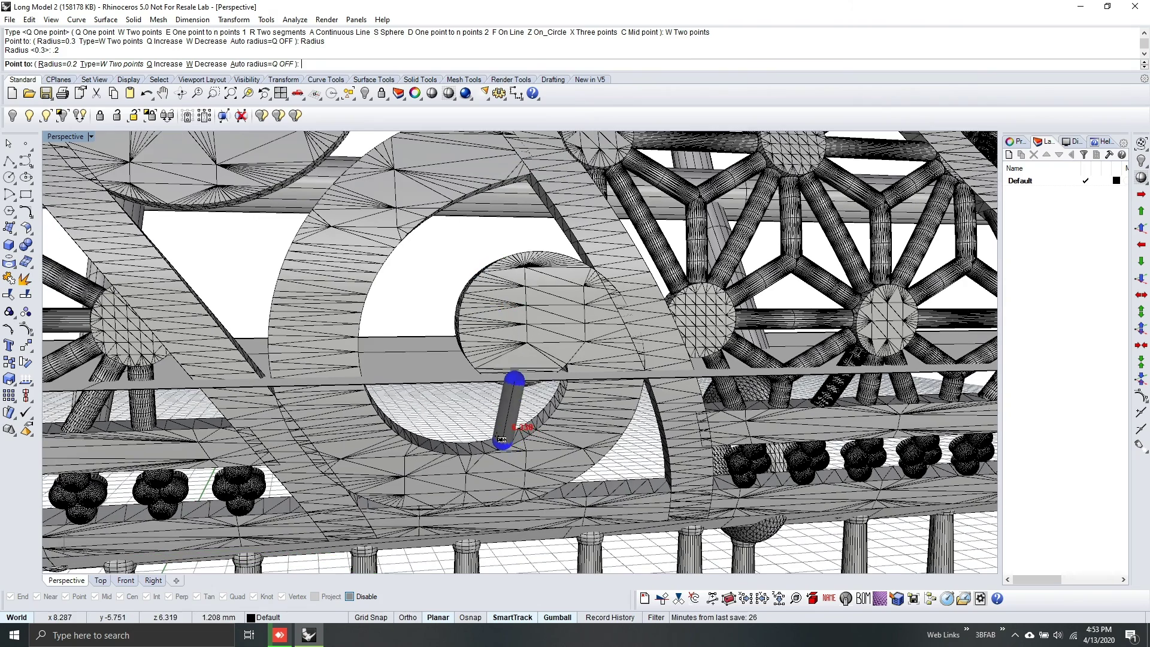
click(502, 441)
right_click(504, 444)
Step: Select the plane and raise it past the supported disc to the next overhanging tip beside the scroll
scroll(505, 444, down, 6)
right_drag(504, 444, 549, 355)
scroll(549, 354, up, 6)
click(549, 355)
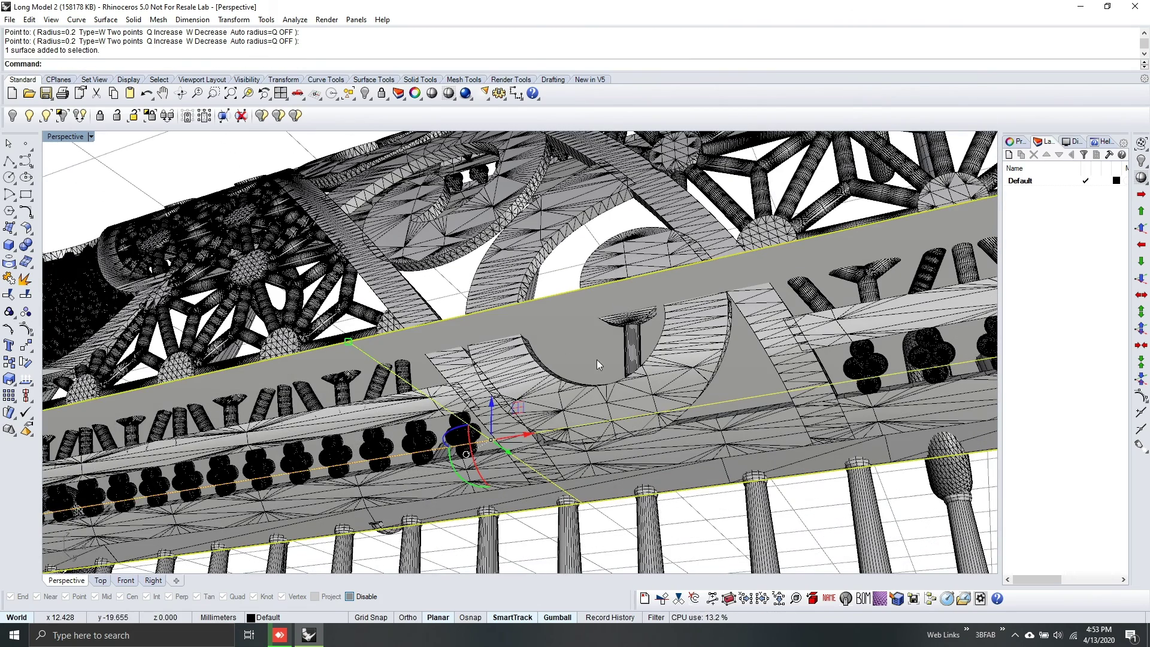
drag(490, 401, 485, 323)
Step: Run BelSupport again and place a two-point support from the overhanging tip beside the scroll to the diagonal band
right_drag(391, 304, 365, 439)
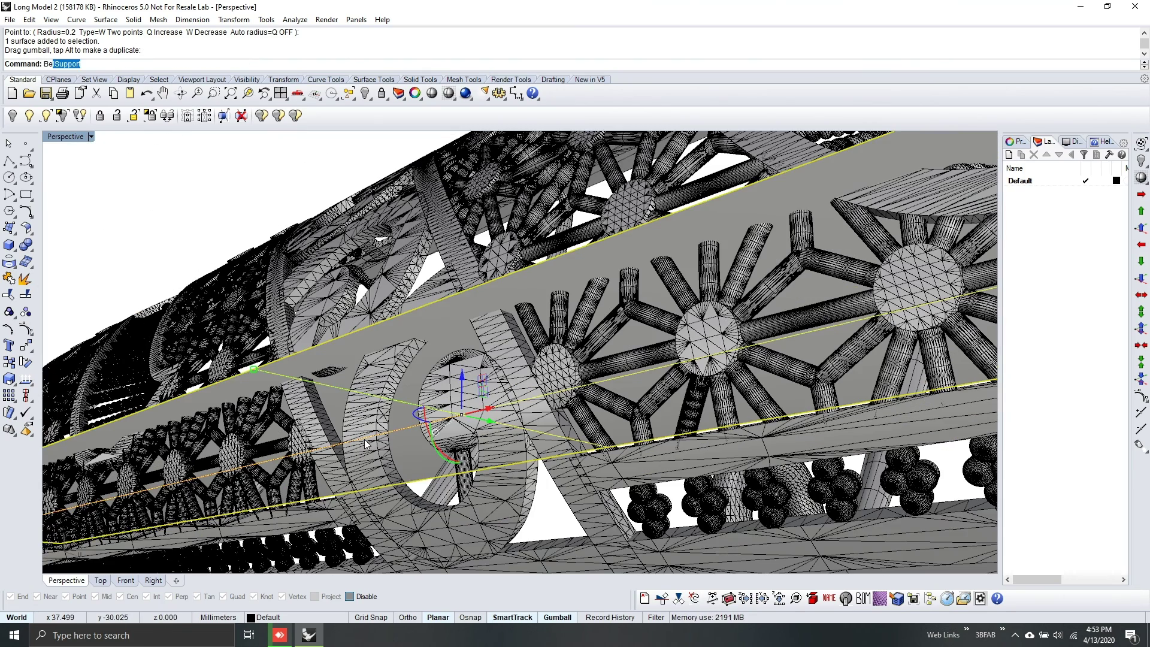
key(Return)
right_drag(344, 364, 290, 419)
scroll(324, 275, up, 3)
click(357, 291)
click(282, 498)
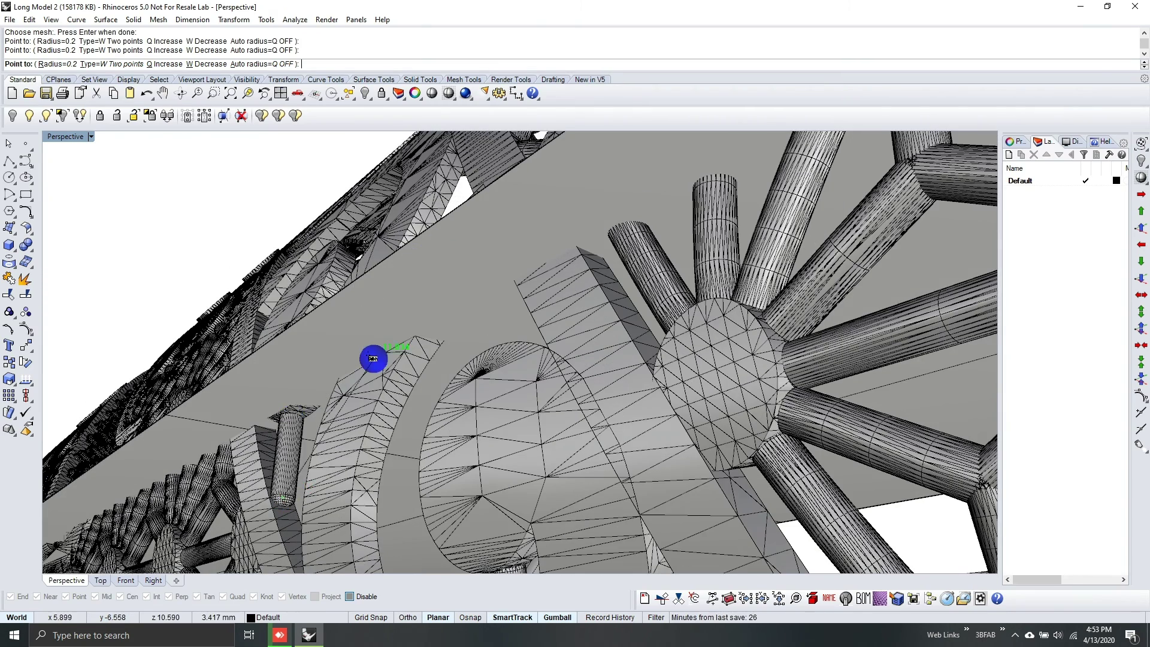
scroll(372, 359, down, 5)
right_drag(398, 336, 443, 389)
key(Return)
Step: Raise the plane further to the isolated sliver beside the next scroll ornament higher on the model
drag(523, 377, 520, 235)
right_drag(517, 240, 365, 257)
scroll(374, 288, up, 4)
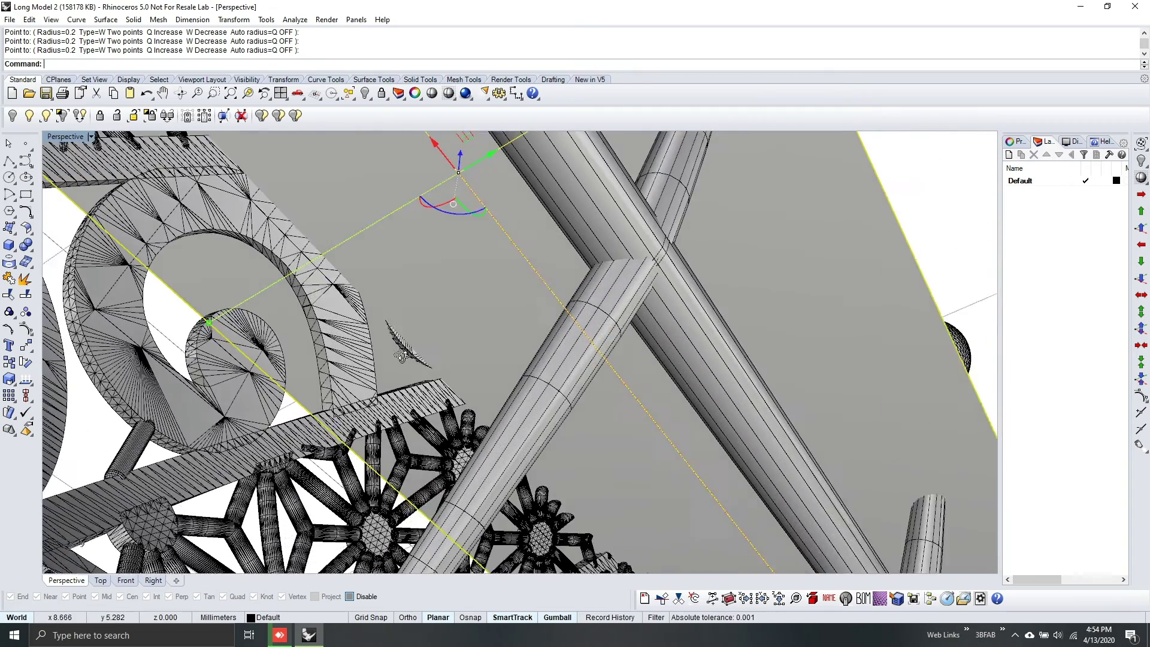
right_drag(384, 329, 400, 354)
Step: Run BelSupport on the mesh and place a two-point support between the isolated sliver and the neighbouring scroll
text(BeSupport)
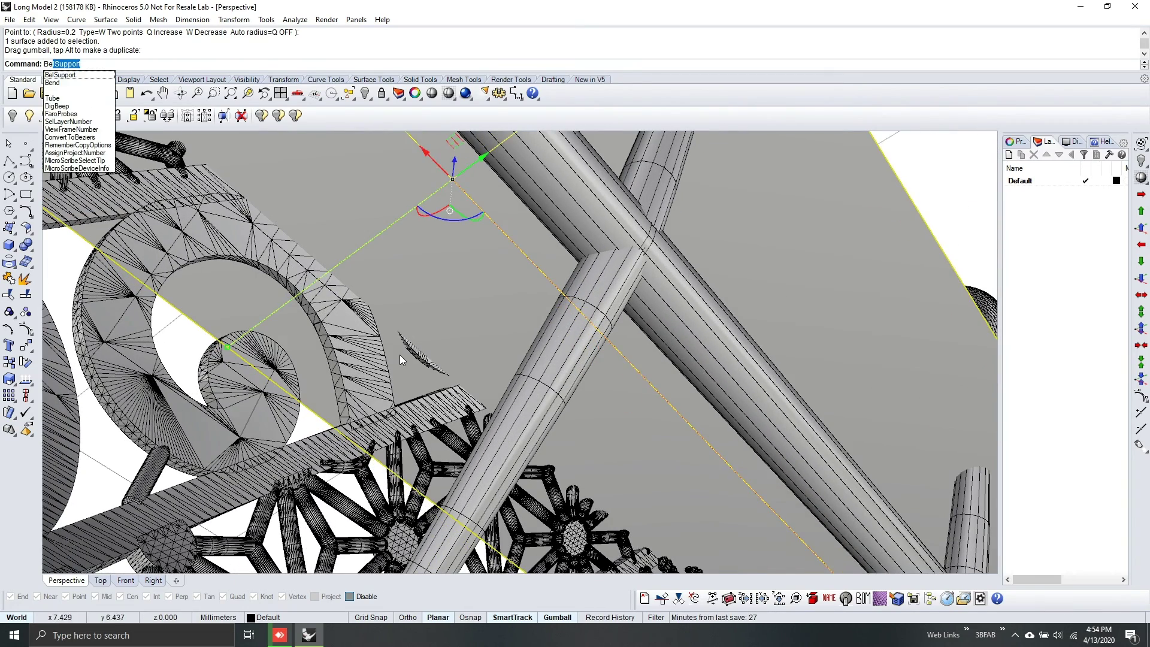
key(Return)
click(418, 359)
right_click(418, 358)
click(419, 357)
right_drag(419, 358, 605, 330)
click(463, 344)
scroll(468, 344, down, 6)
right_click(443, 399)
Step: Select the plane and move it up to the unsupported sliver above the opposite half's scroll
click(606, 331)
drag(433, 446, 442, 403)
right_drag(442, 403, 617, 397)
Step: Run BelSupport and add a two-point support under the sliver above the opposite half's scroll
text(Be)
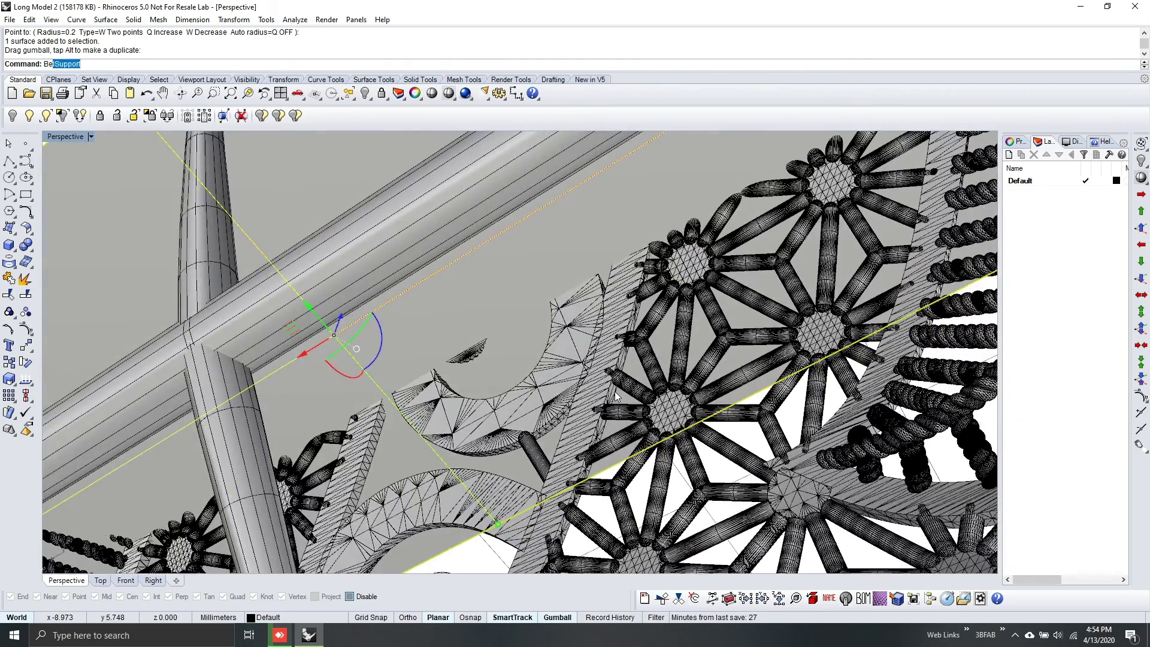
key(Return)
click(466, 352)
key(Return)
mouse_move(466, 351)
right_down()
mouse_move(452, 470)
mouse_move(478, 320)
mouse_move(517, 534)
mouse_move(414, 359)
mouse_move(375, 321)
right_up()
key(Return)
Step: Select the plane and raise it slightly to the small tip beside the diagonal hatched band
click(393, 350)
drag(292, 367, 290, 356)
right_drag(291, 361, 294, 304)
drag(292, 304, 293, 306)
Step: Run BelSupport and place a two-point support from the small tip down to the diagonal hatched band
right_drag(494, 335, 609, 308)
text(Be)
key(Return)
click(478, 246)
key(Return)
click(472, 249)
click(607, 312)
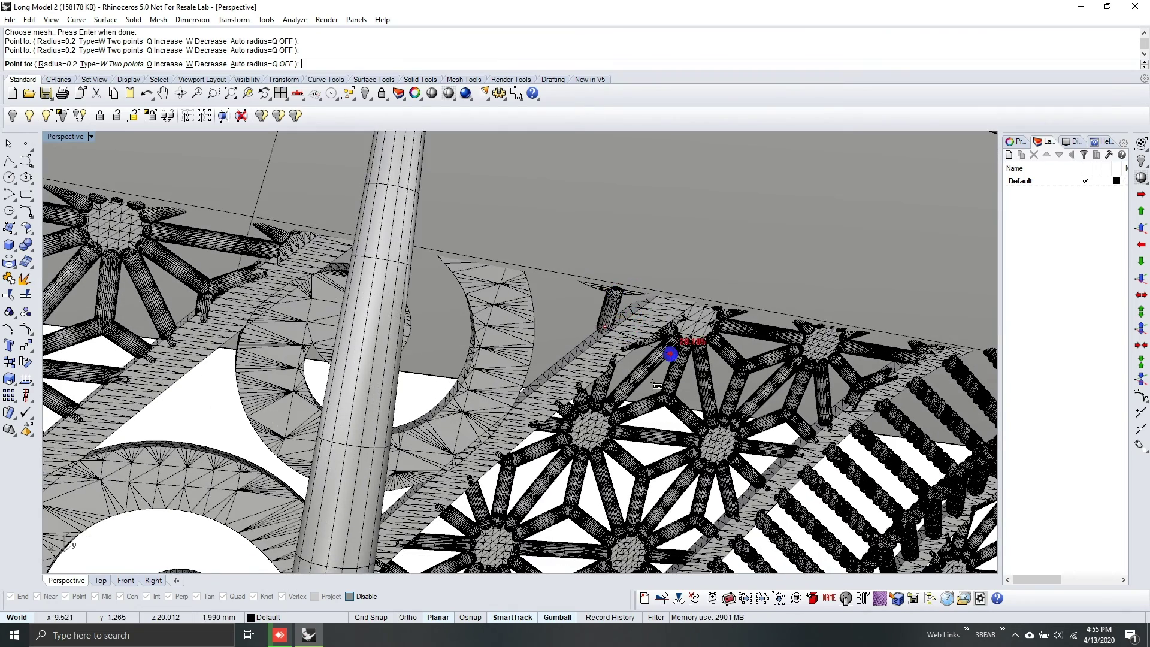
scroll(671, 355, down, 5)
key(Return)
Step: Select the plane and adjust its height so it cuts through the rings along the model's upper edge
right_drag(693, 388, 496, 308)
click(496, 308)
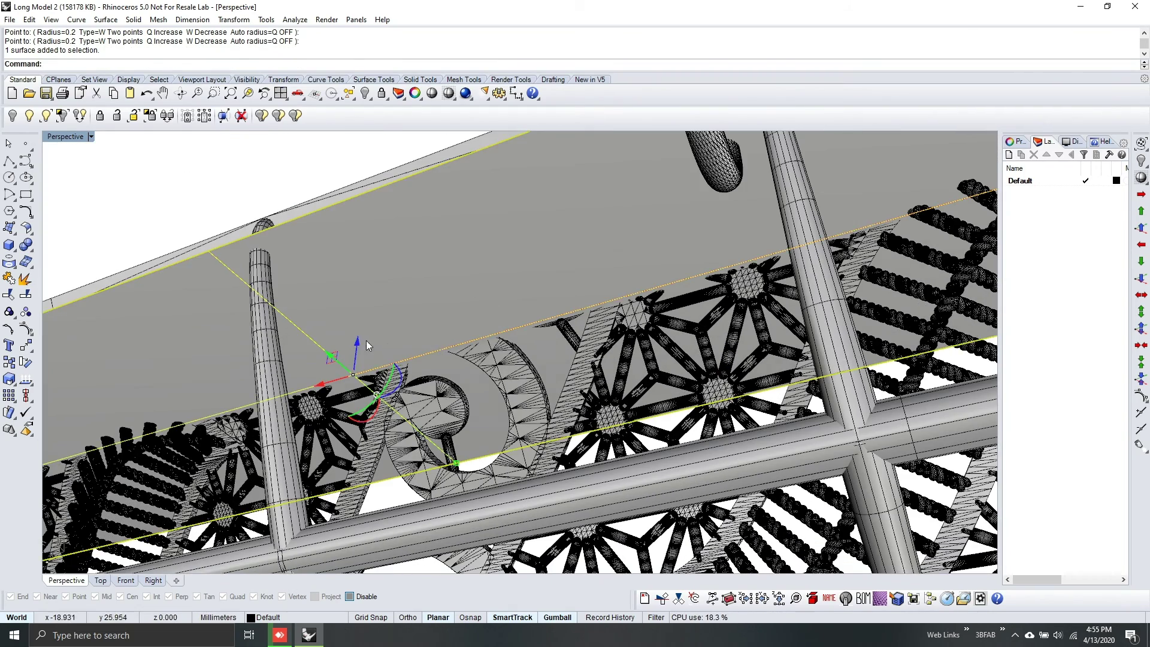
drag(361, 330, 373, 257)
right_drag(450, 344, 717, 390)
drag(441, 223, 452, 293)
right_drag(454, 294, 347, 351)
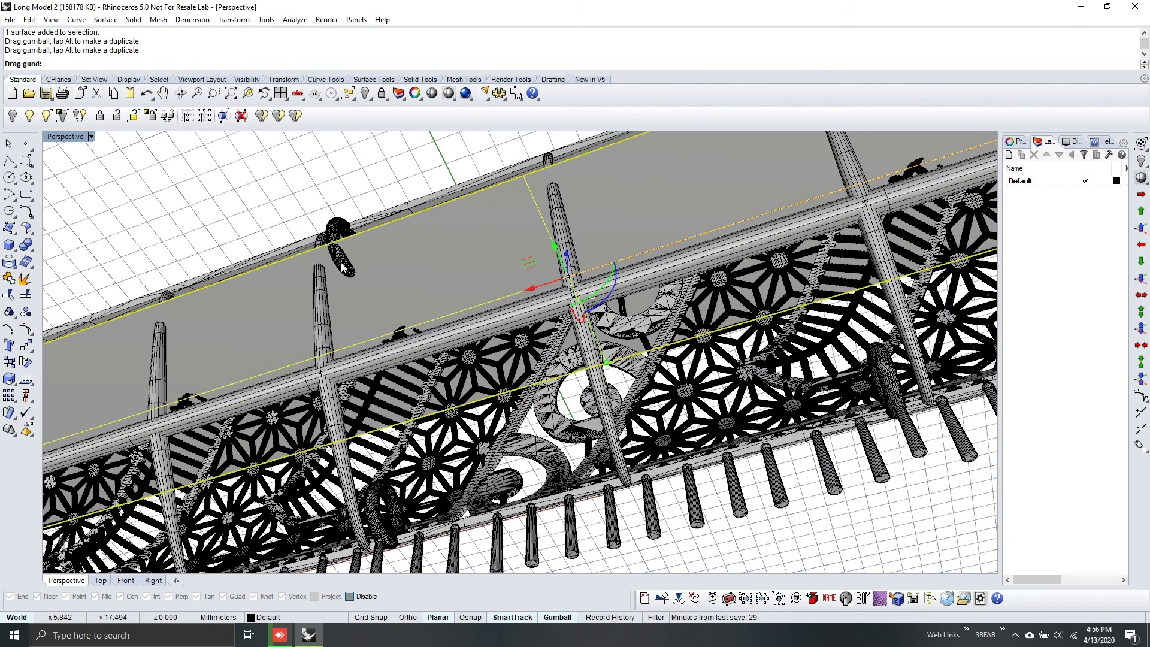
right_drag(344, 264, 491, 328)
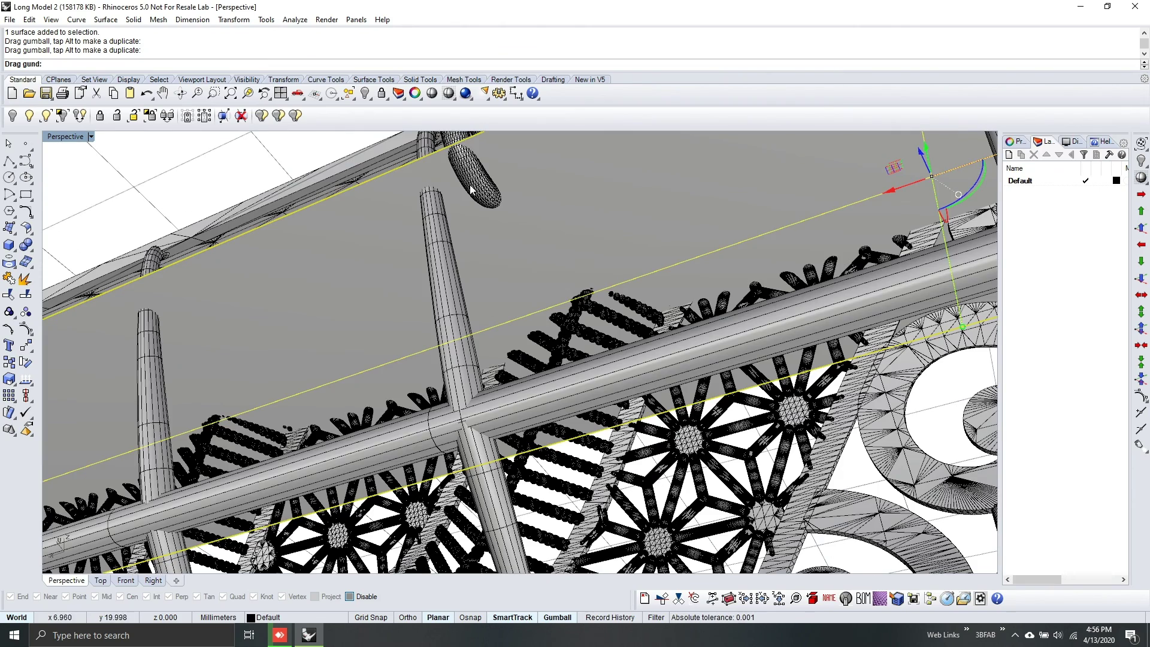
right_drag(490, 204, 381, 375)
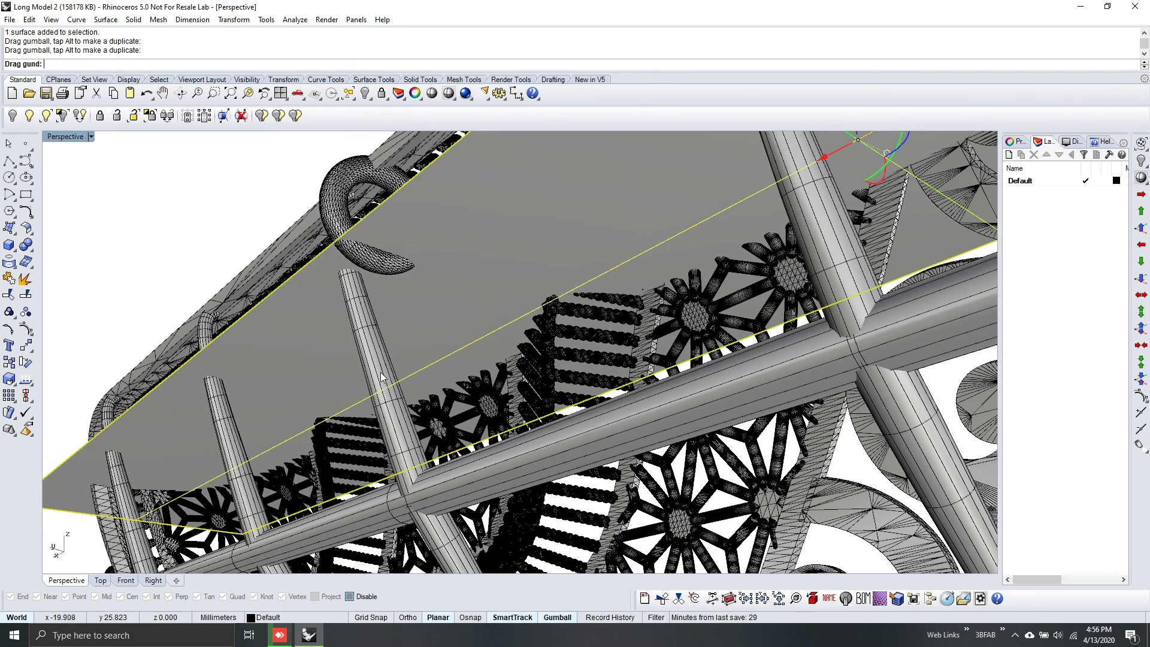
Step: Run BelSupport with radius 0.3 and place a two-point support from the first upper ring's tip to the adjacent crossbar
key(Return)
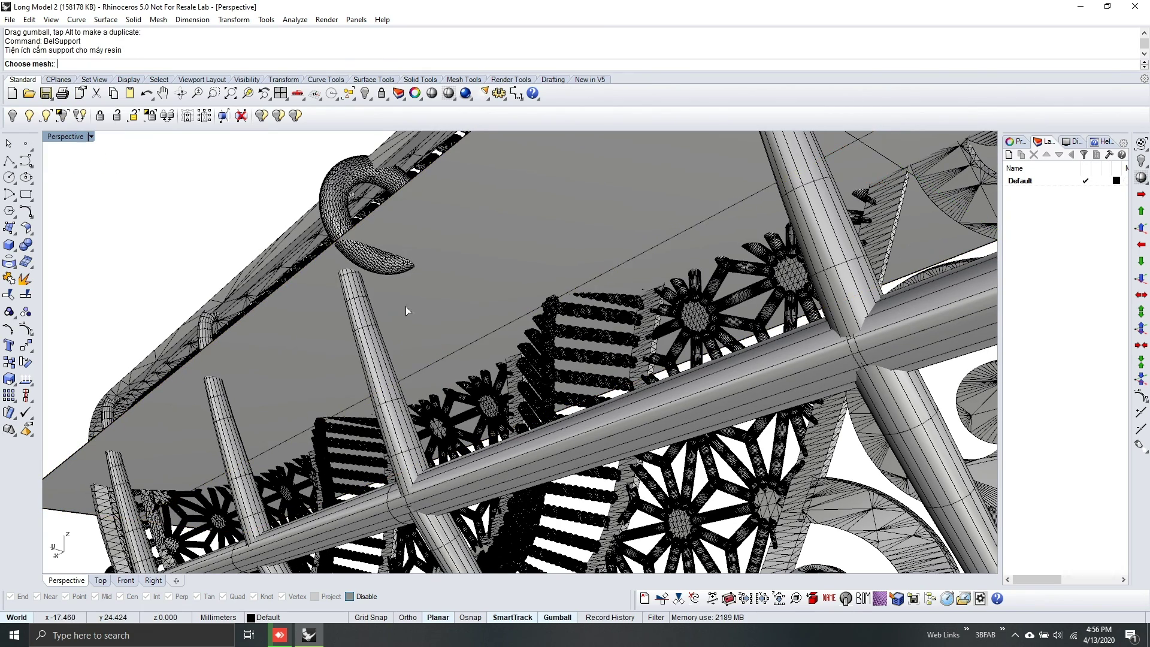
click(382, 272)
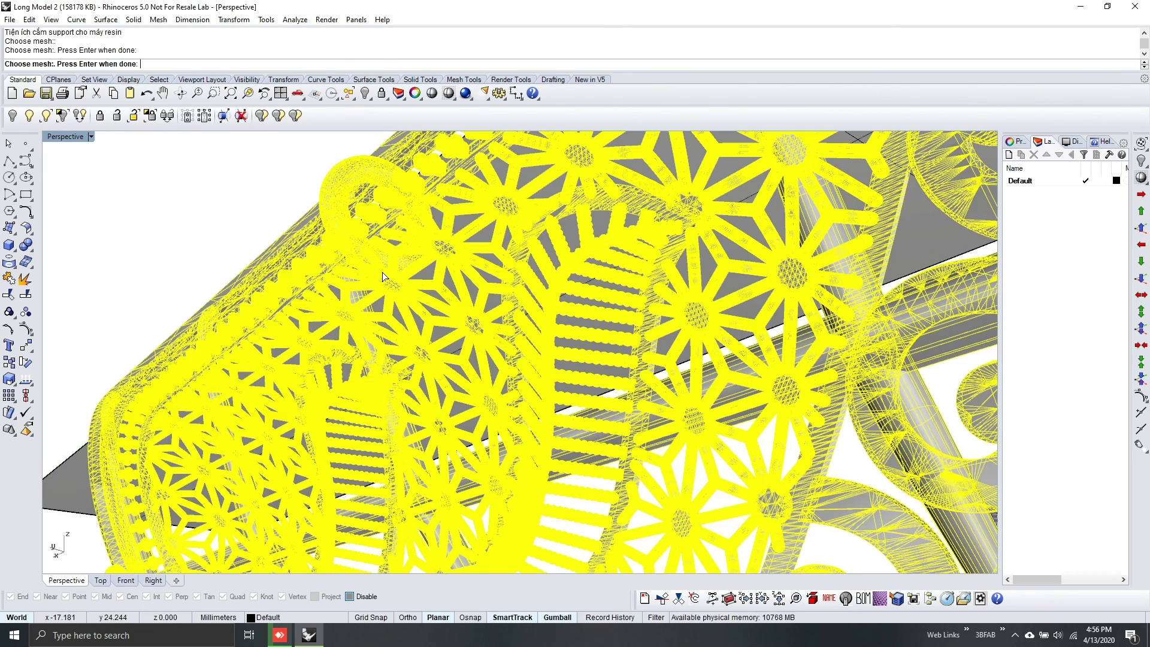
key(Return)
scroll(396, 205, up, 2)
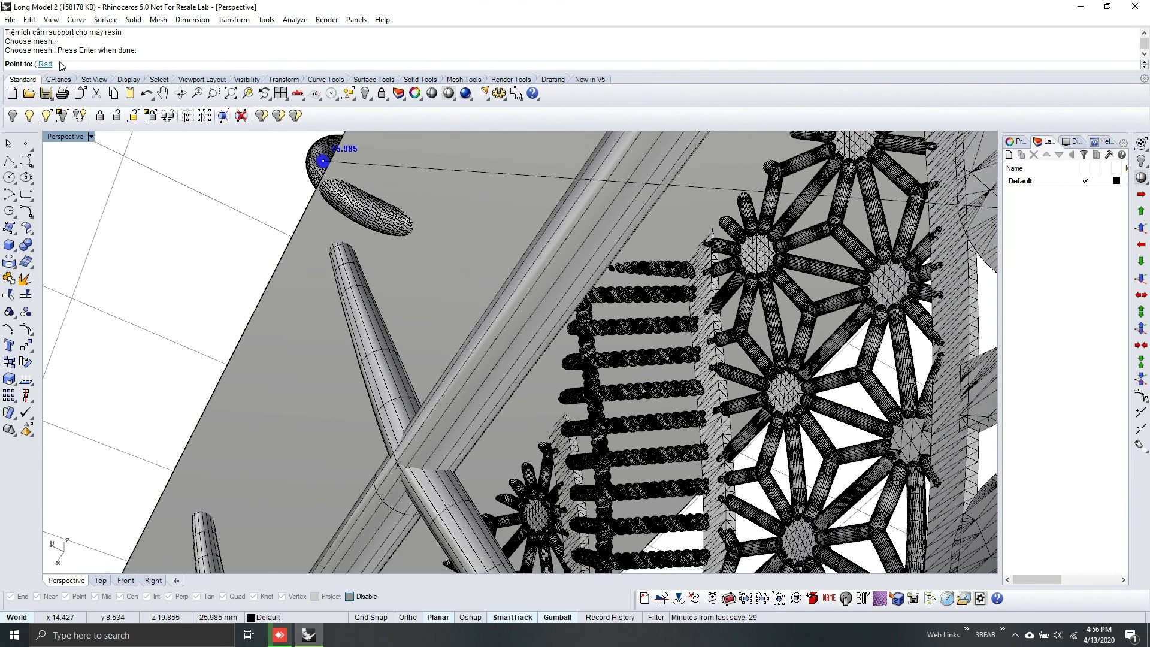
key(Return)
right_drag(402, 193, 379, 395)
click(456, 240)
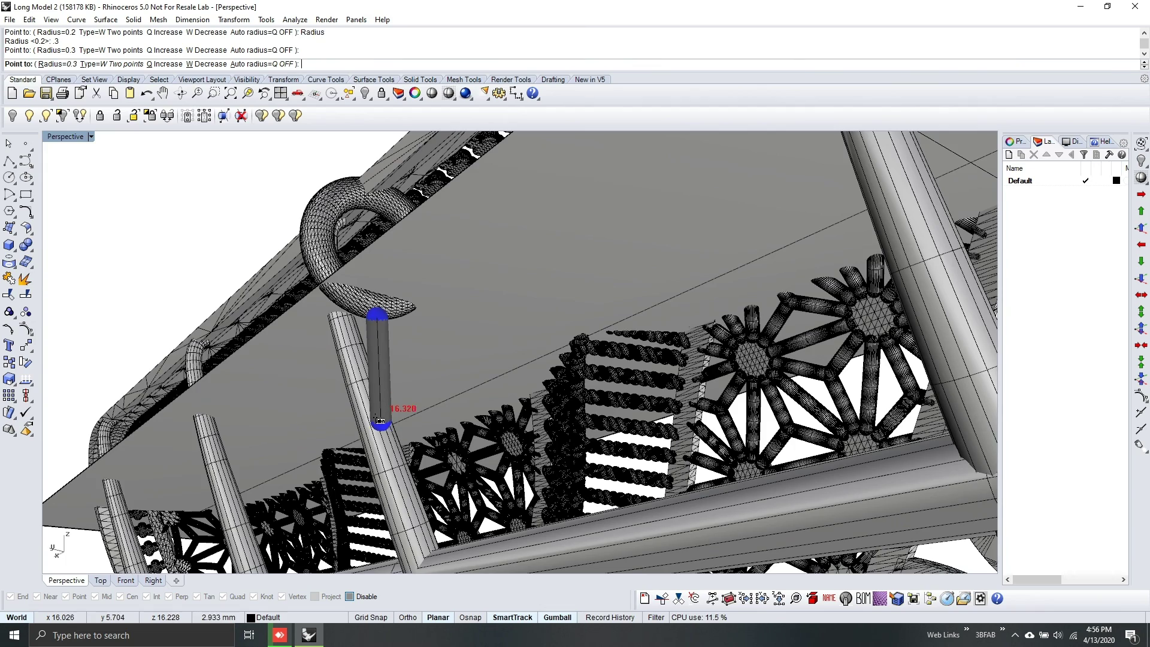
click(380, 424)
Step: Place a matching two-point support from the second upper ring's tip to its neighbouring crossbar and finish BelSupport
right_drag(621, 403, 435, 341)
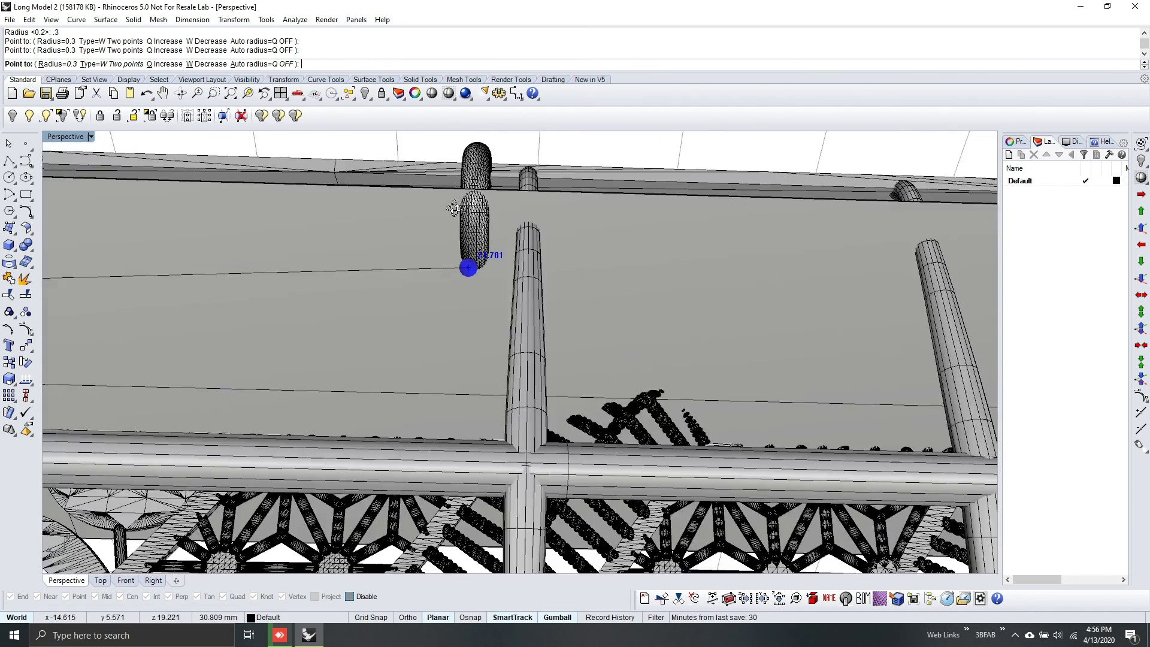
right_drag(454, 208, 453, 204)
click(468, 252)
mouse_move(488, 259)
right_down()
mouse_move(609, 337)
mouse_move(613, 357)
right_up()
click(571, 373)
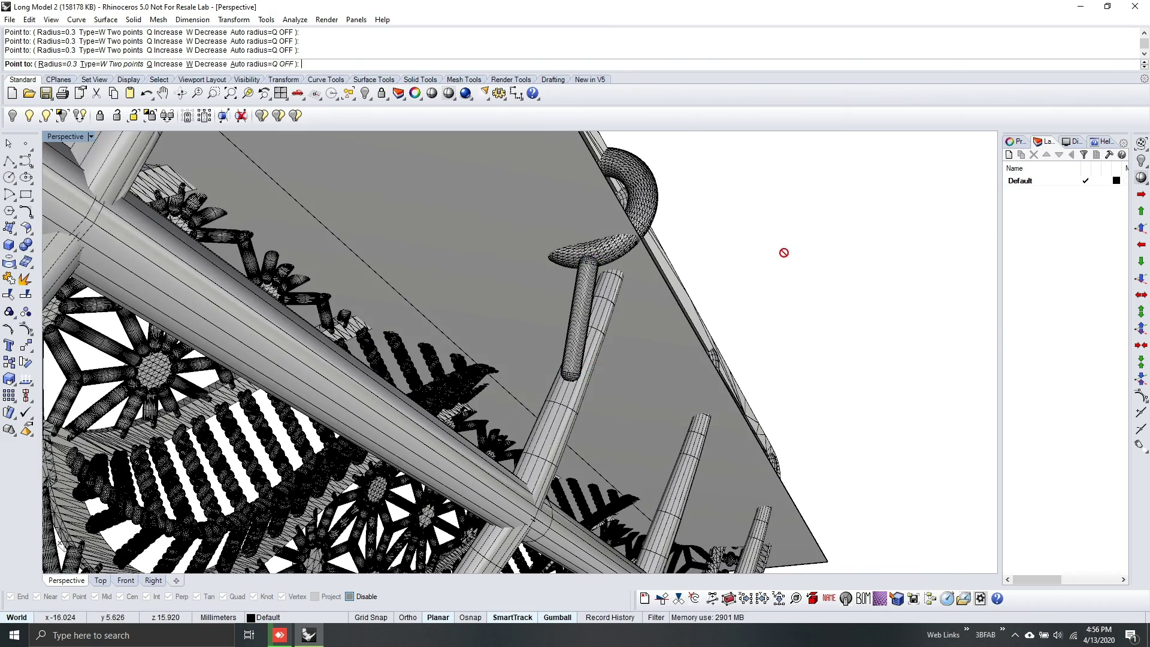
right_drag(784, 253, 544, 290)
right_click(544, 289)
Step: Select the plane and lower it until it just cuts the underside of the frame's long bar
right_drag(764, 327, 671, 326)
click(669, 326)
right_drag(616, 371, 570, 410)
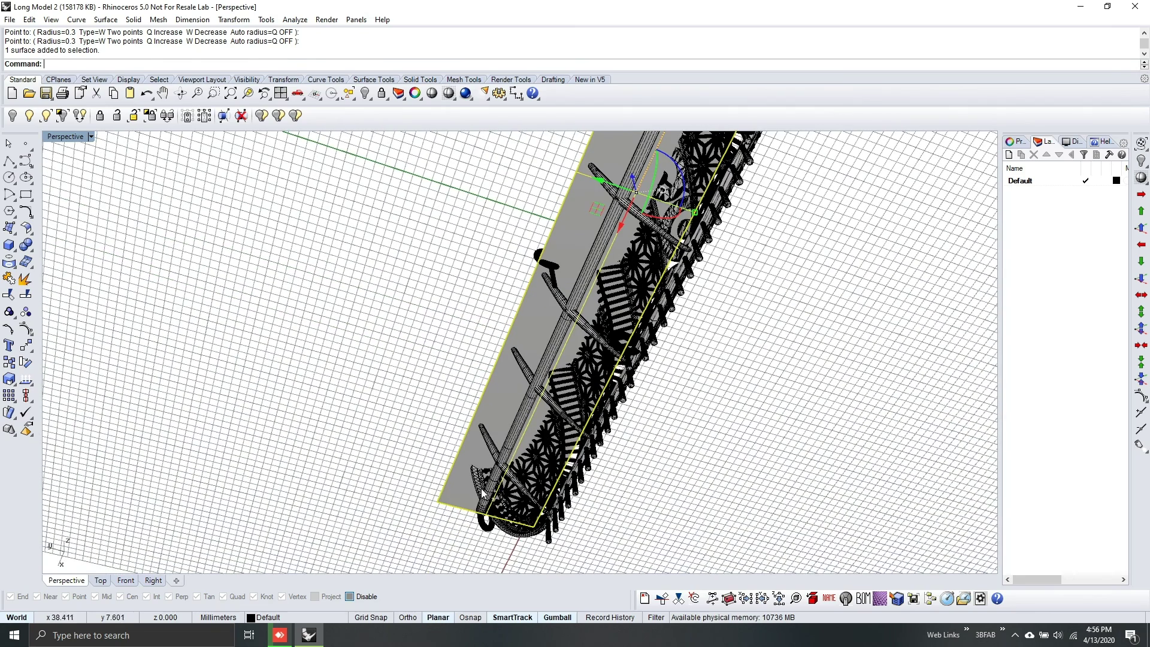
right_drag(492, 527, 575, 337)
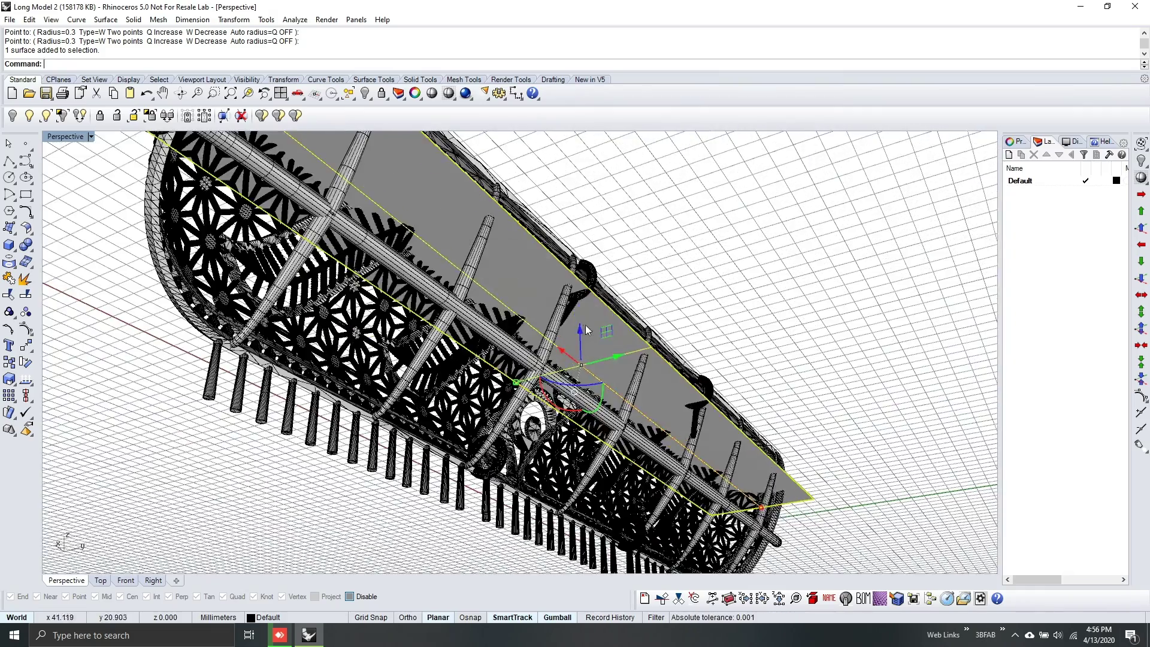
drag(581, 347, 588, 393)
right_drag(588, 393, 312, 279)
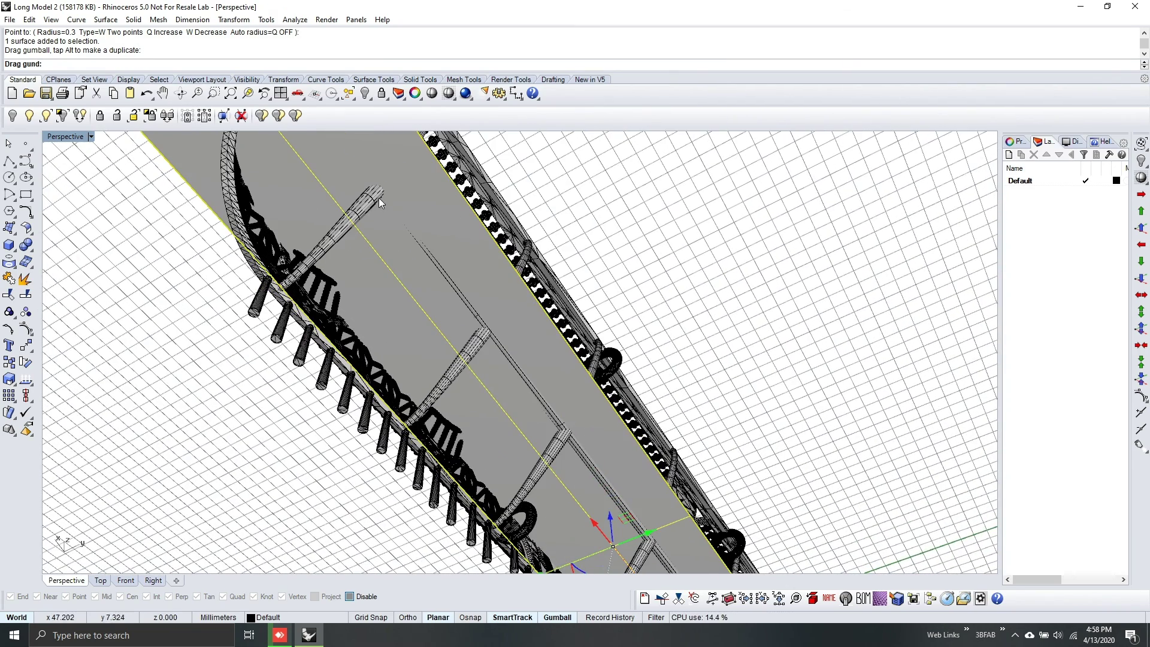
right_drag(548, 497, 563, 381)
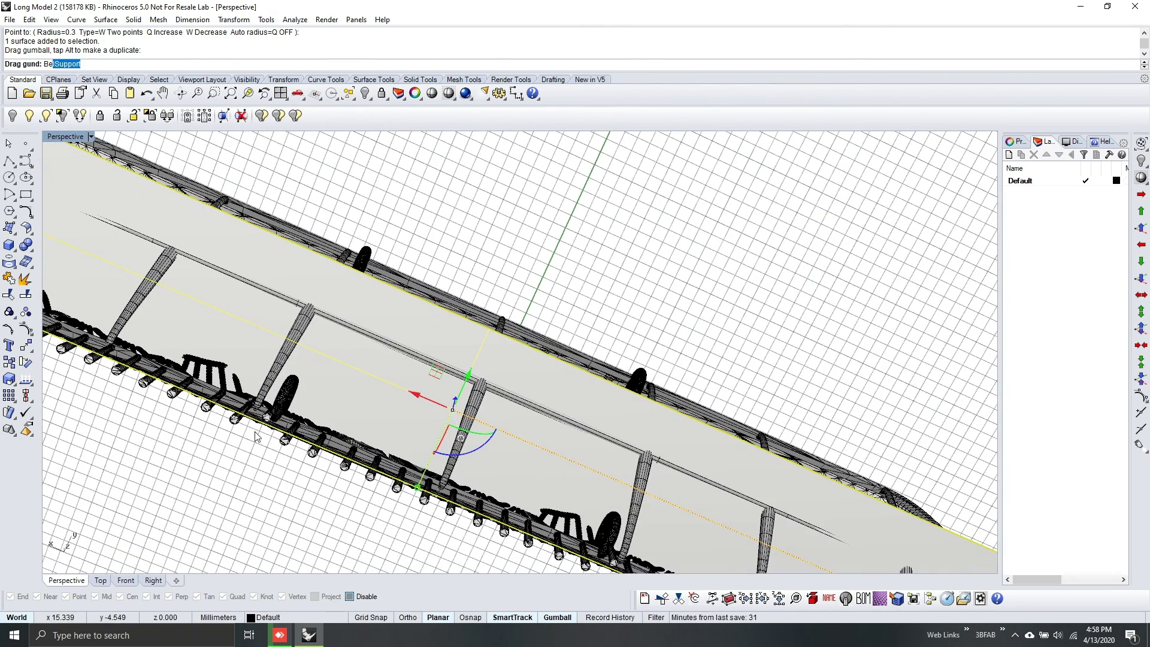
Step: Run BelSupport on the mesh with the radius set to 0.35 and the support type set to One point
key(Return)
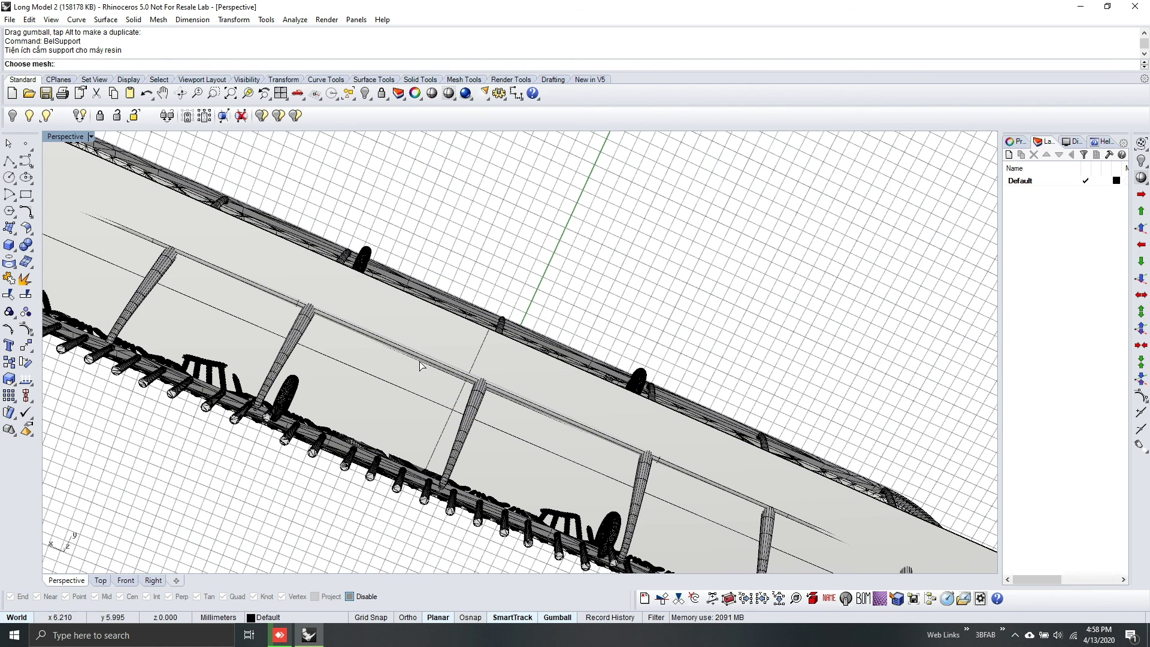
click(396, 345)
key(Return)
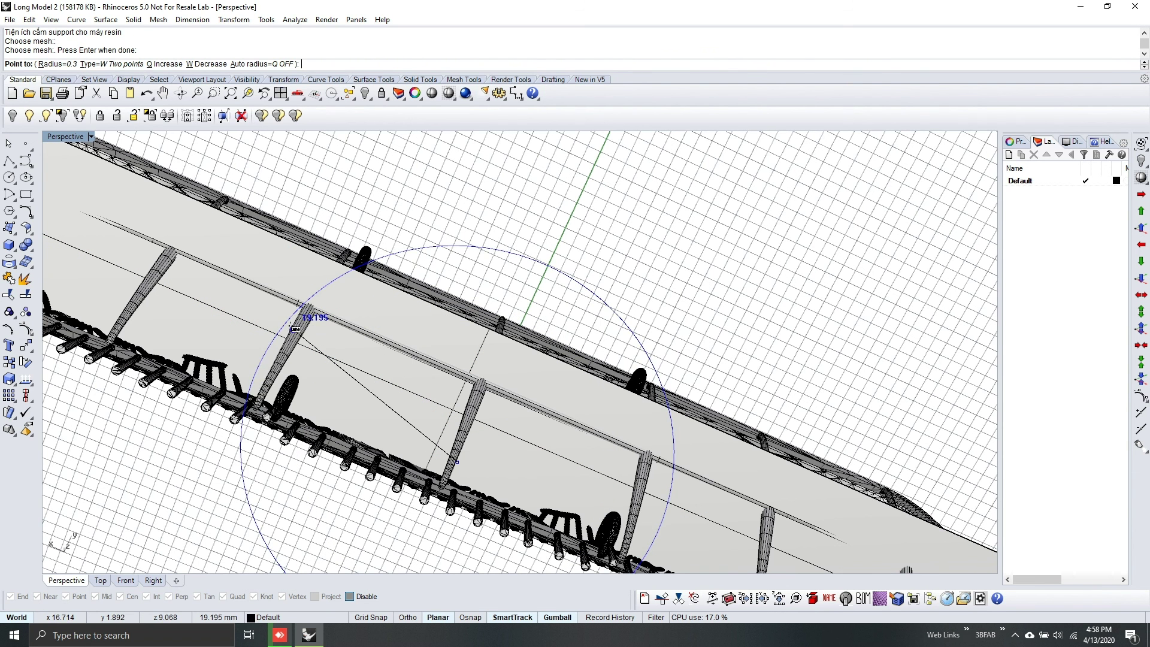
click(64, 65)
text(.35)
key(Return)
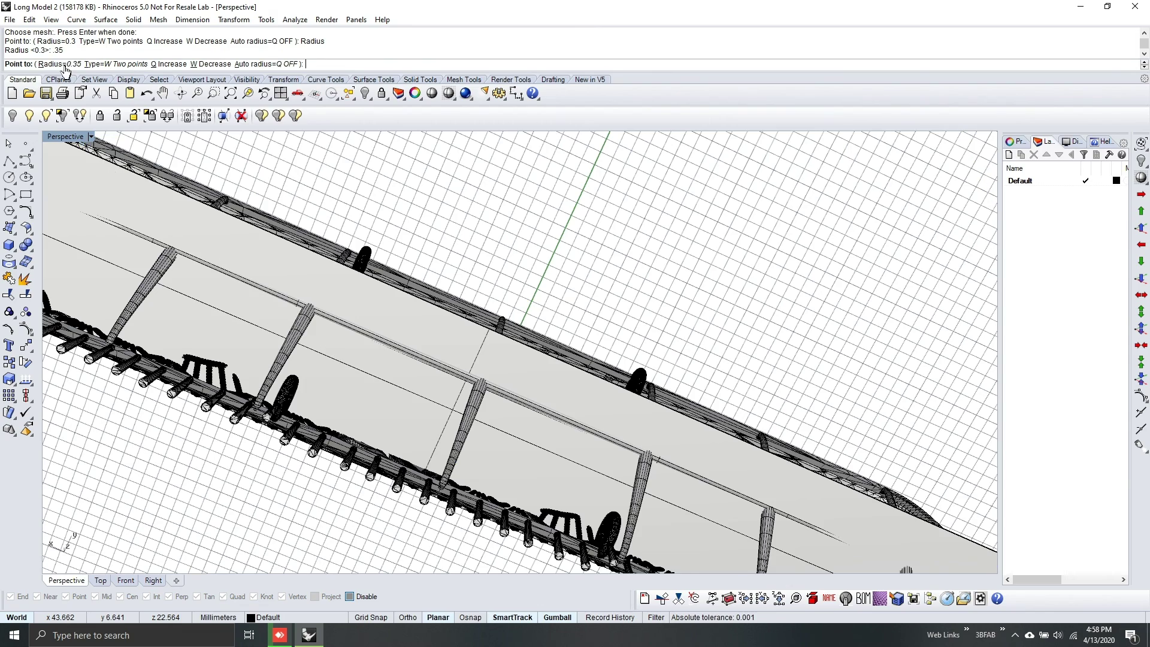
shift+right_drag(206, 236, 432, 288)
scroll(418, 292, up, 4)
right_drag(462, 339, 467, 300)
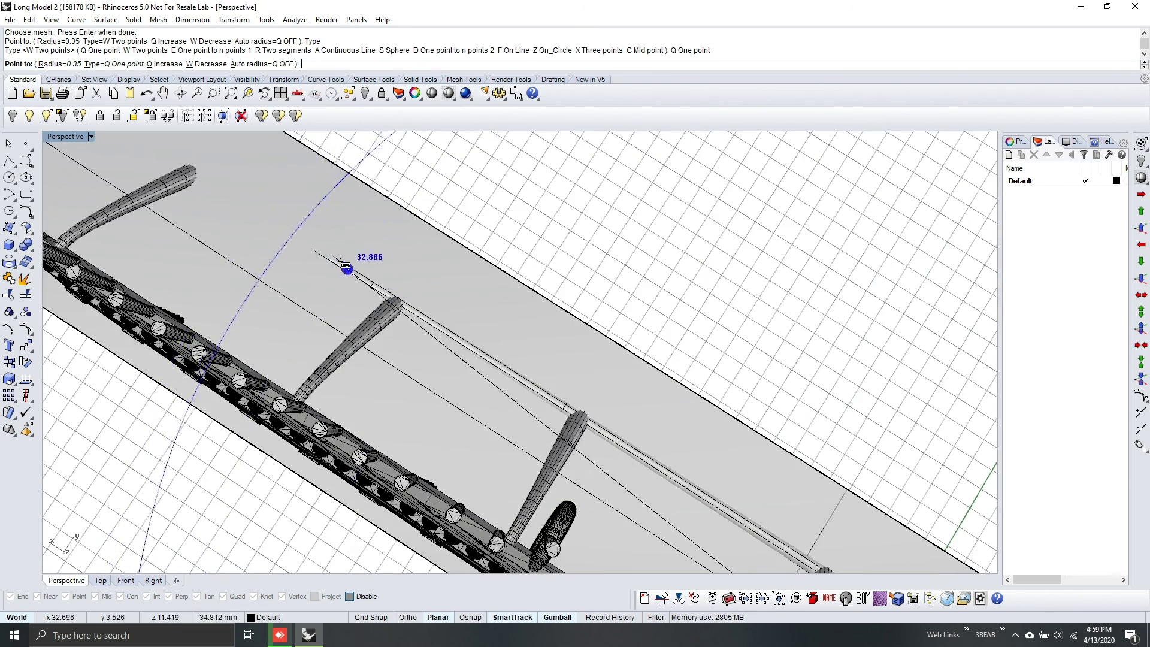
Step: Place six spaced one-point supports along the frame's long bar, from its end towards the middle of the model
click(348, 269)
click(444, 330)
click(515, 376)
shift+right_drag(610, 437, 473, 348)
click(477, 351)
click(542, 392)
click(619, 443)
shift+right_drag(200, 174, 442, 343)
right_drag(719, 462, 430, 331)
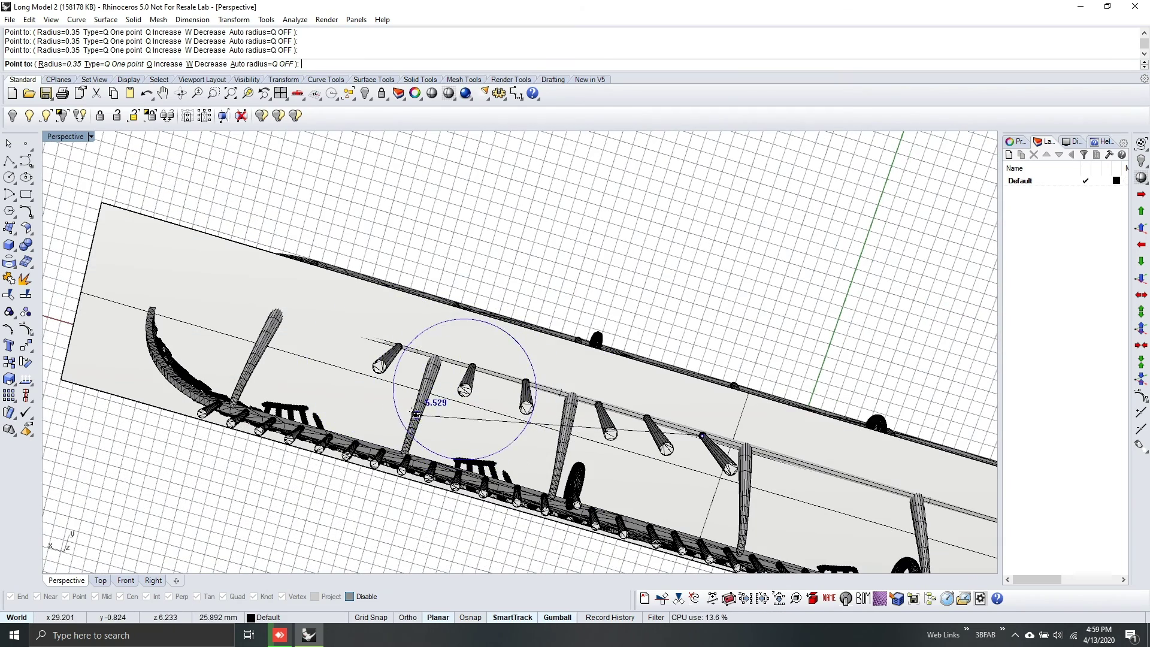
Step: Place paired one-point supports along the crossbars between the long bar and the frame's lower edge, up to the middle crossbar
click(418, 415)
shift+right_drag(252, 379, 353, 400)
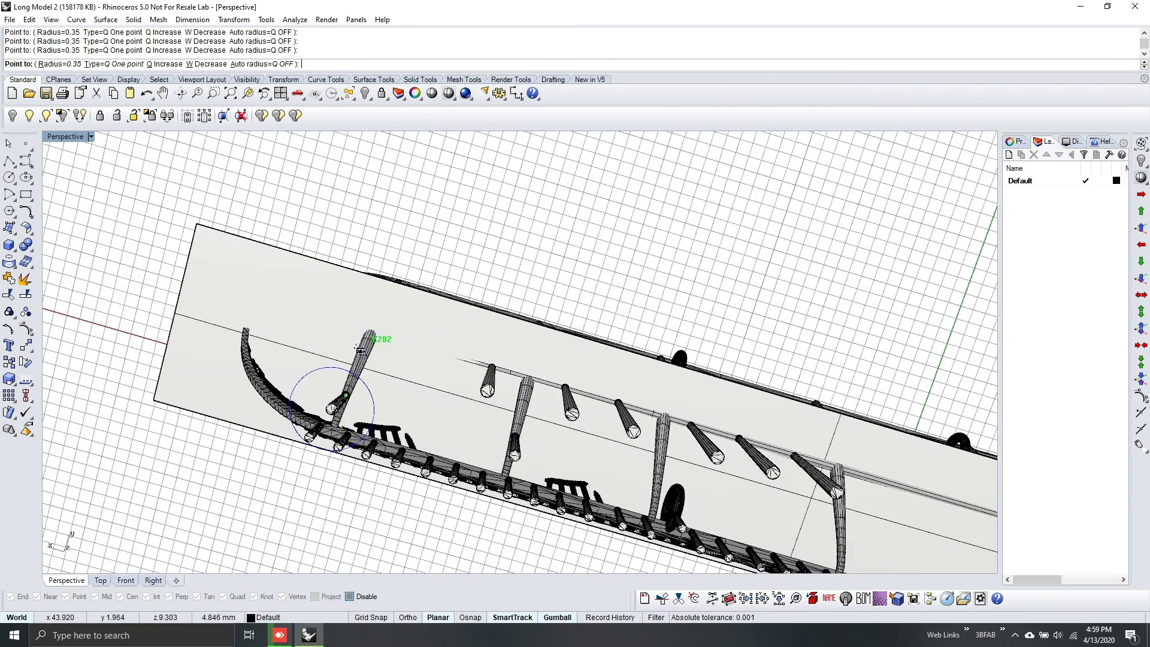
shift+right_drag(532, 403, 378, 344)
click(386, 345)
click(522, 388)
click(511, 437)
shift+right_drag(695, 471, 537, 388)
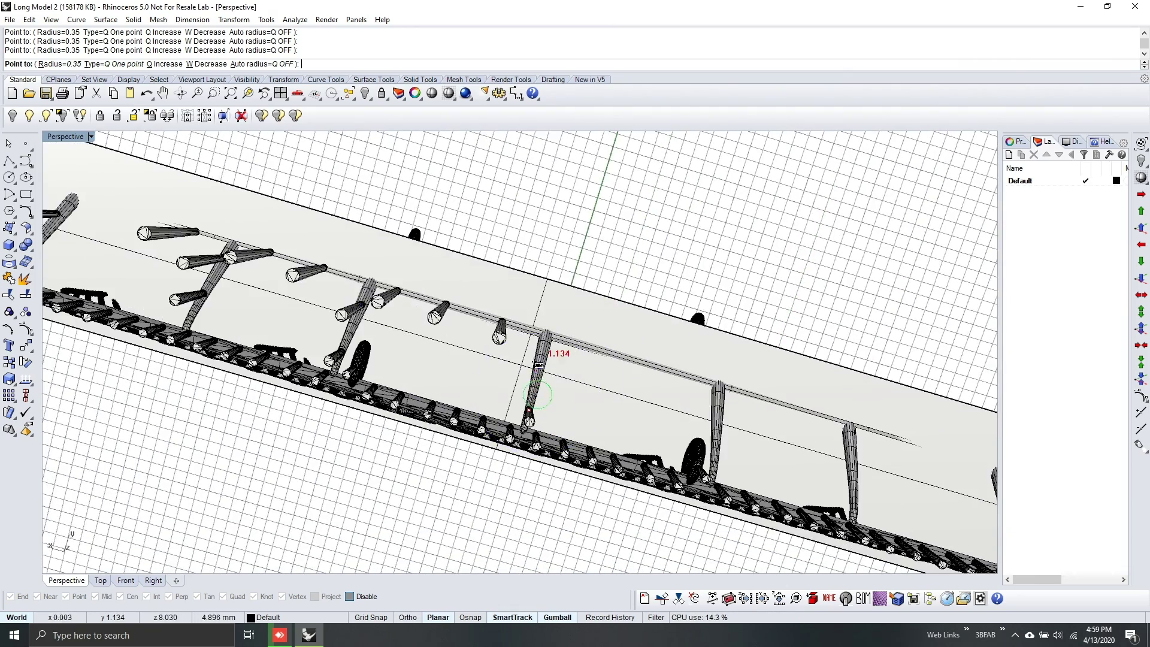
click(533, 362)
Step: Add another one-point support on the long bar between the first and second crossbars and finish BelSupport
scroll(581, 341, down, 4)
right_drag(616, 339, 506, 342)
scroll(262, 343, up, 4)
scroll(262, 343, up, 2)
click(268, 350)
shift+right_drag(457, 283, 590, 286)
right_click(599, 240)
Step: Select the plane and raise it slightly above the underside of the frame's long bar
click(735, 253)
shift+right_drag(669, 277, 583, 306)
drag(840, 235, 840, 232)
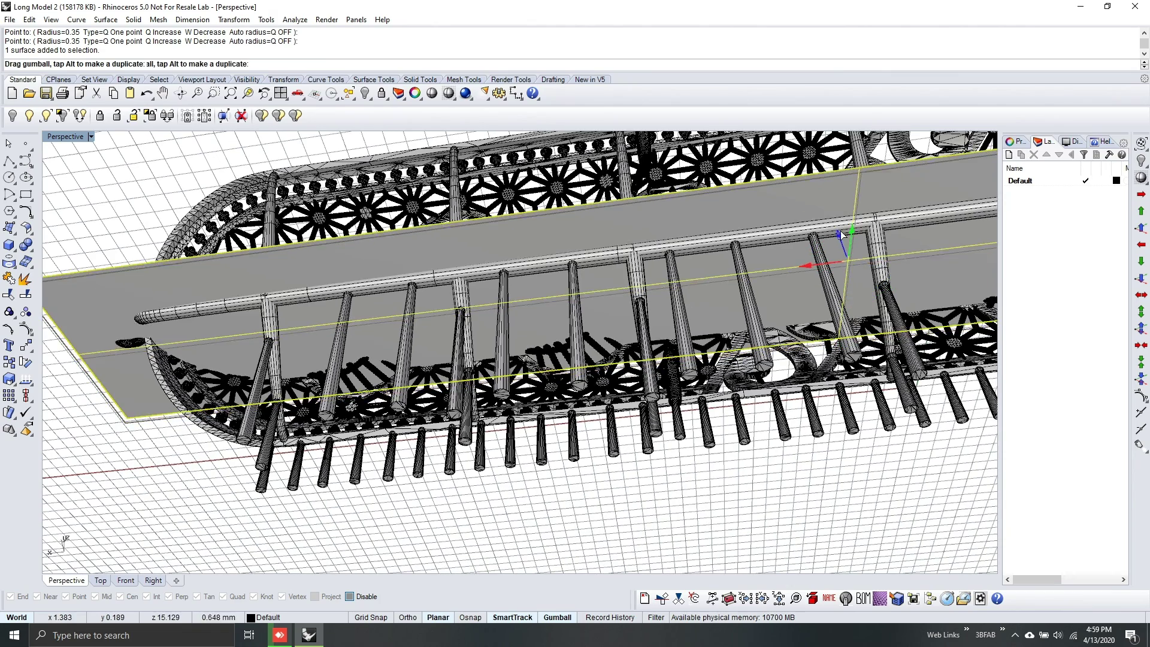
click(840, 231)
scroll(598, 300, down, 4)
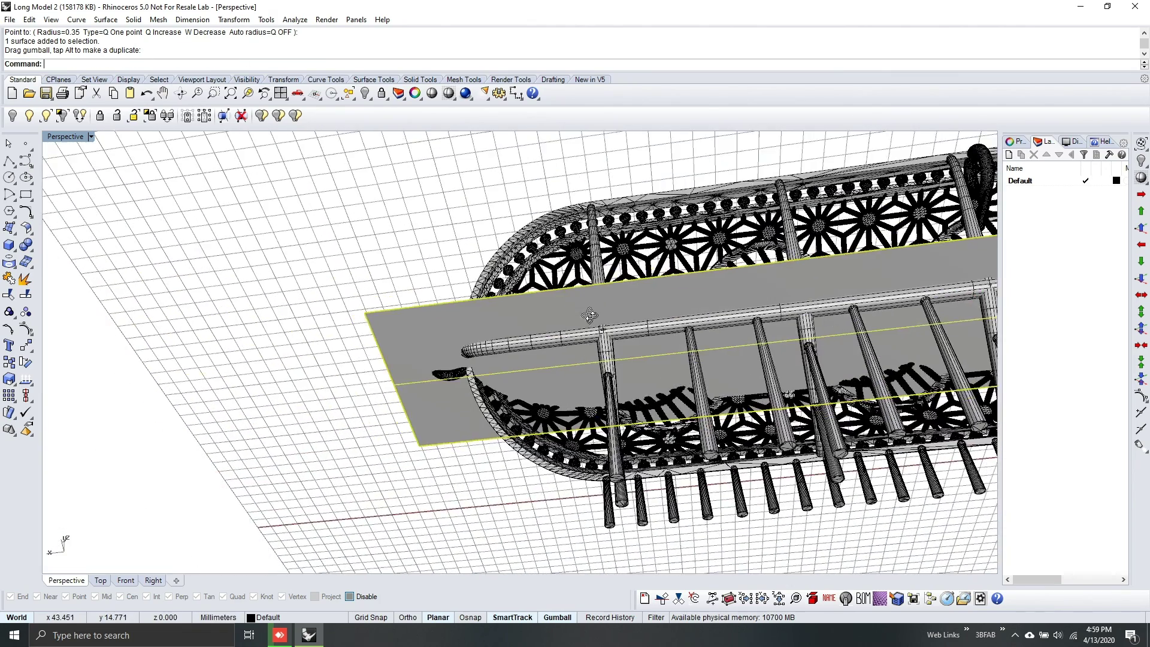
right_drag(588, 313, 390, 360)
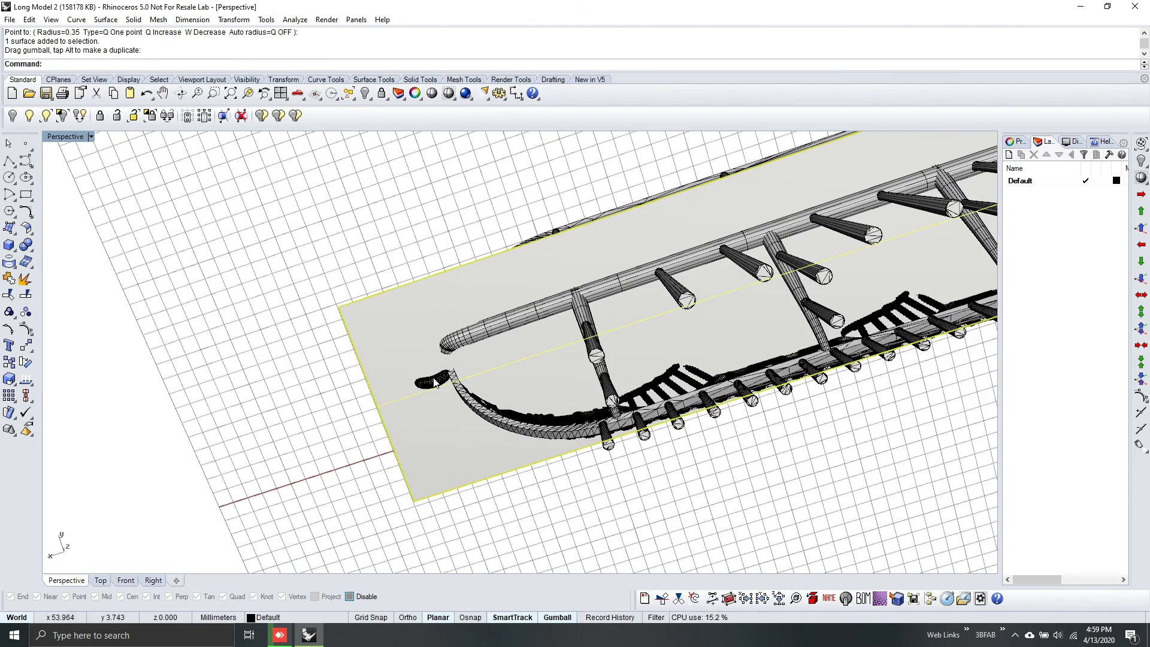
Step: Run BelSupport on the mesh at radius 0.35 and place one-point supports under the end ring, the long bar's tip and further along the bar
key(Return)
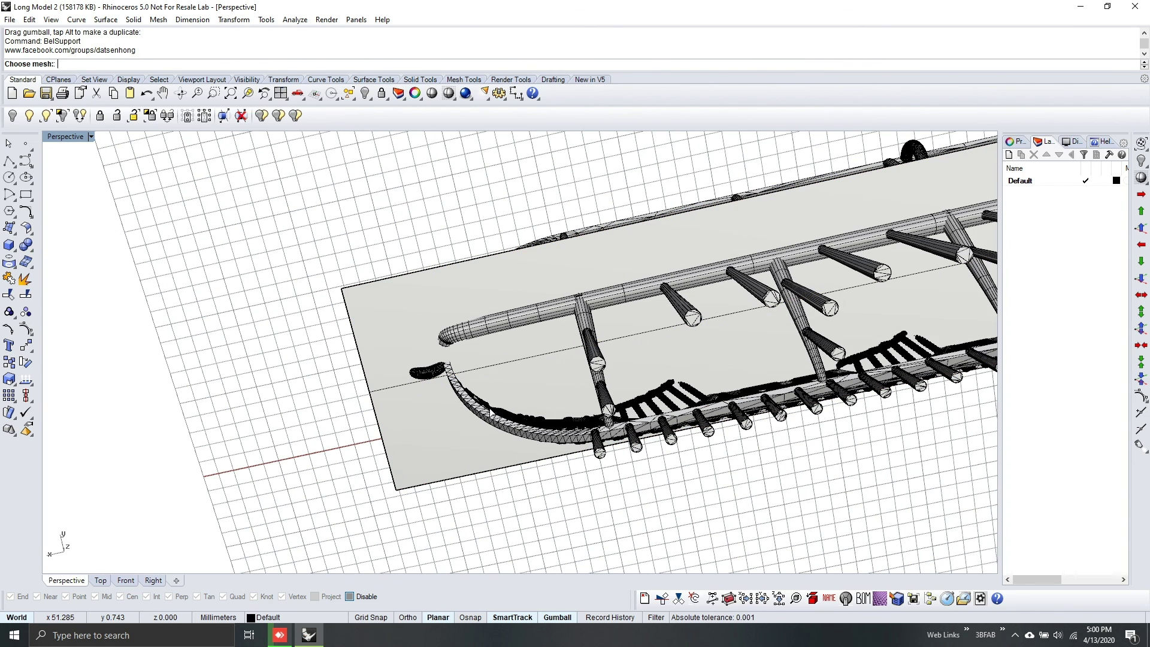
click(444, 370)
key(Return)
right_drag(422, 371, 419, 350)
click(427, 390)
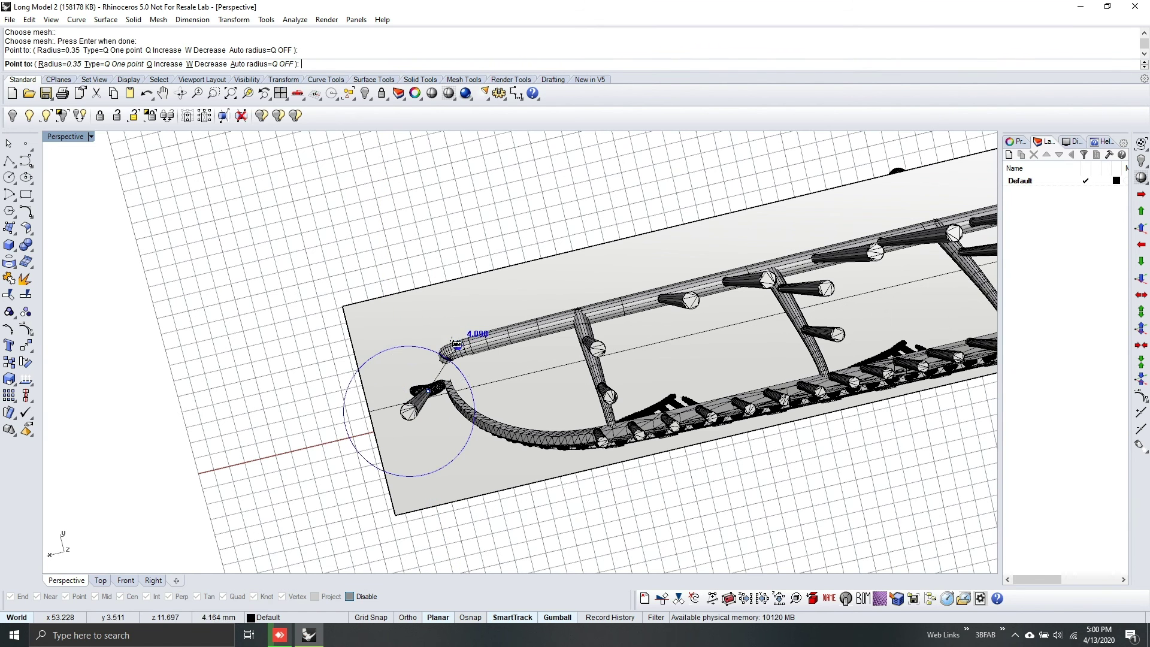
click(500, 347)
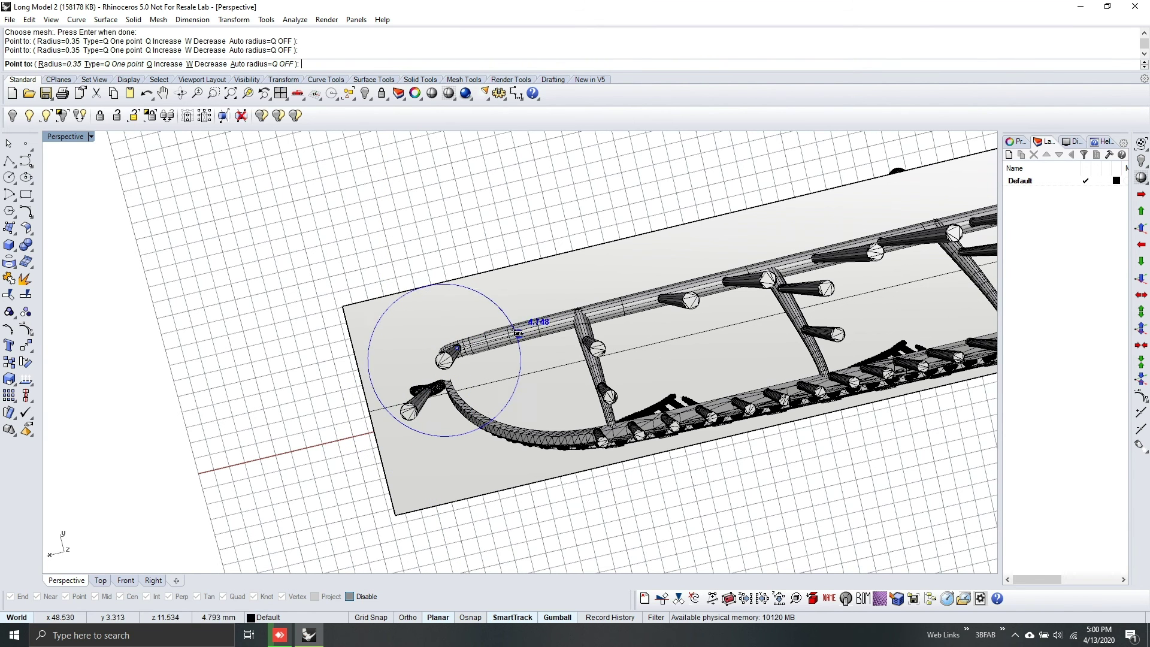
click(520, 338)
right_drag(640, 258, 859, 447)
key(Escape)
shift+right_drag(603, 316, 114, 289)
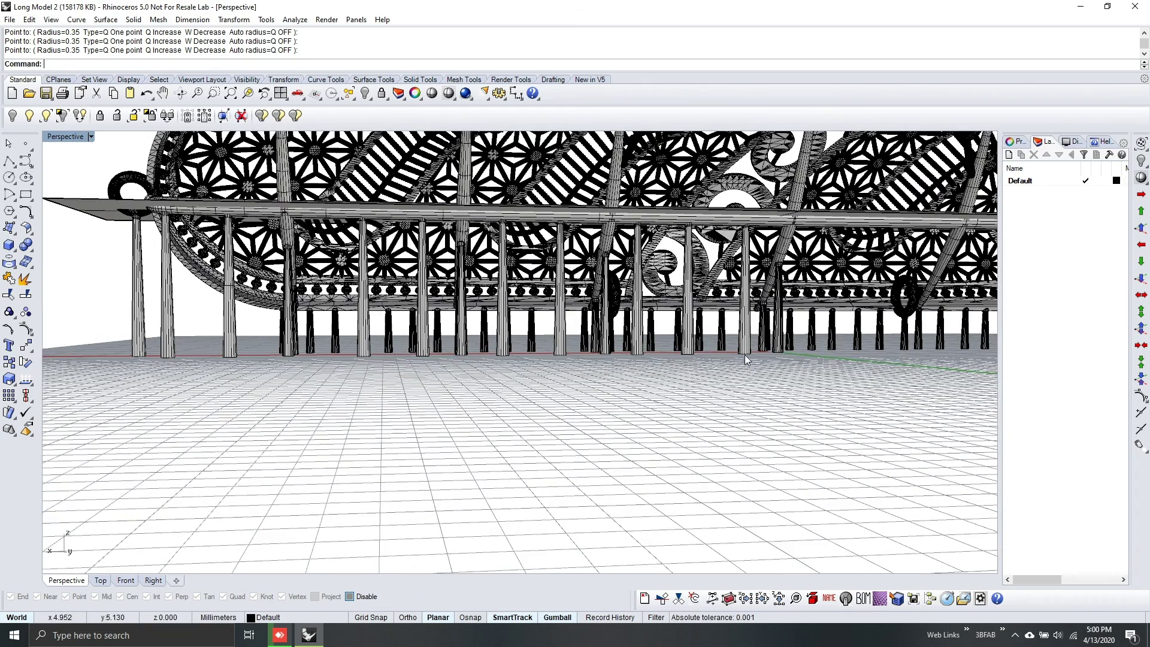
scroll(743, 358, down, 5)
click(402, 256)
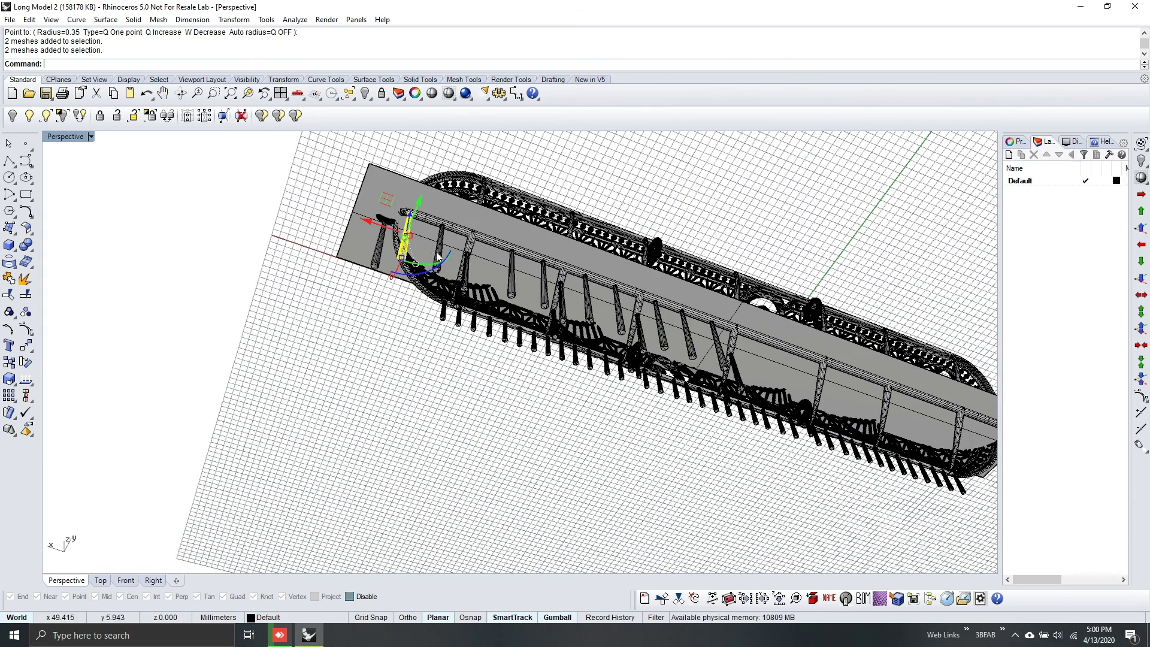
click(458, 271)
mouse_move(467, 282)
right_down()
mouse_move(463, 353)
mouse_move(453, 288)
right_up()
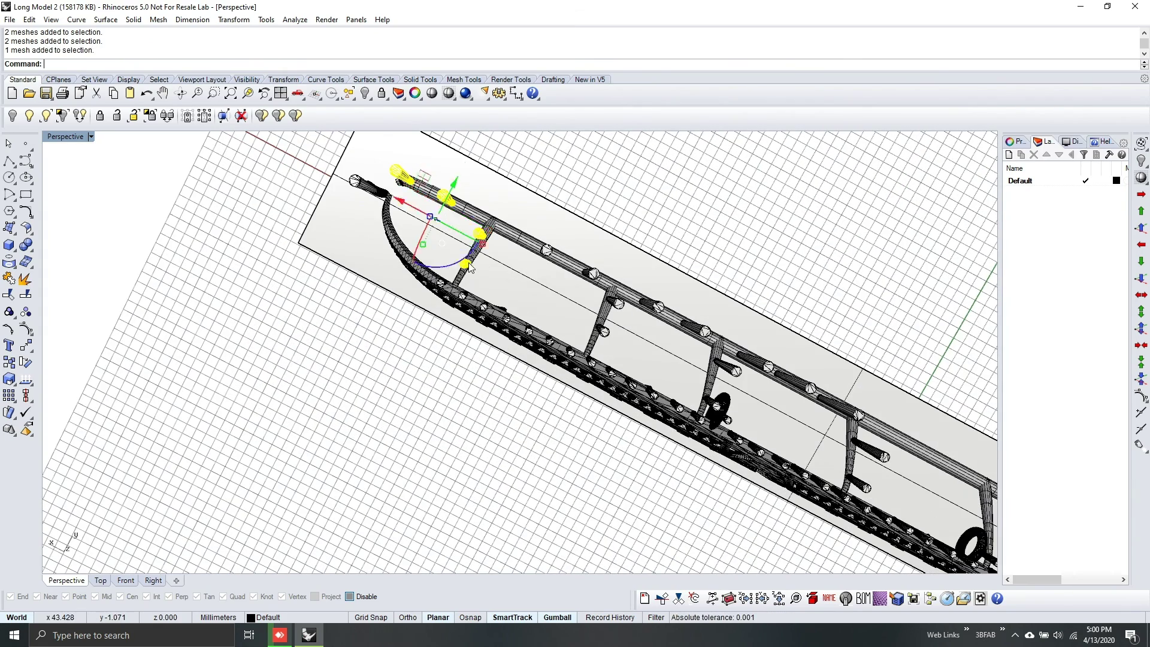
click(470, 267)
key(Delete)
Step: Select the long-bar and crossbar supports from the bar's tip to the middle crossbar, leaving out the ring's, and mirror them along the Y axis from origin 0
click(471, 241)
right_drag(470, 241, 451, 279)
scroll(450, 280, up, 2)
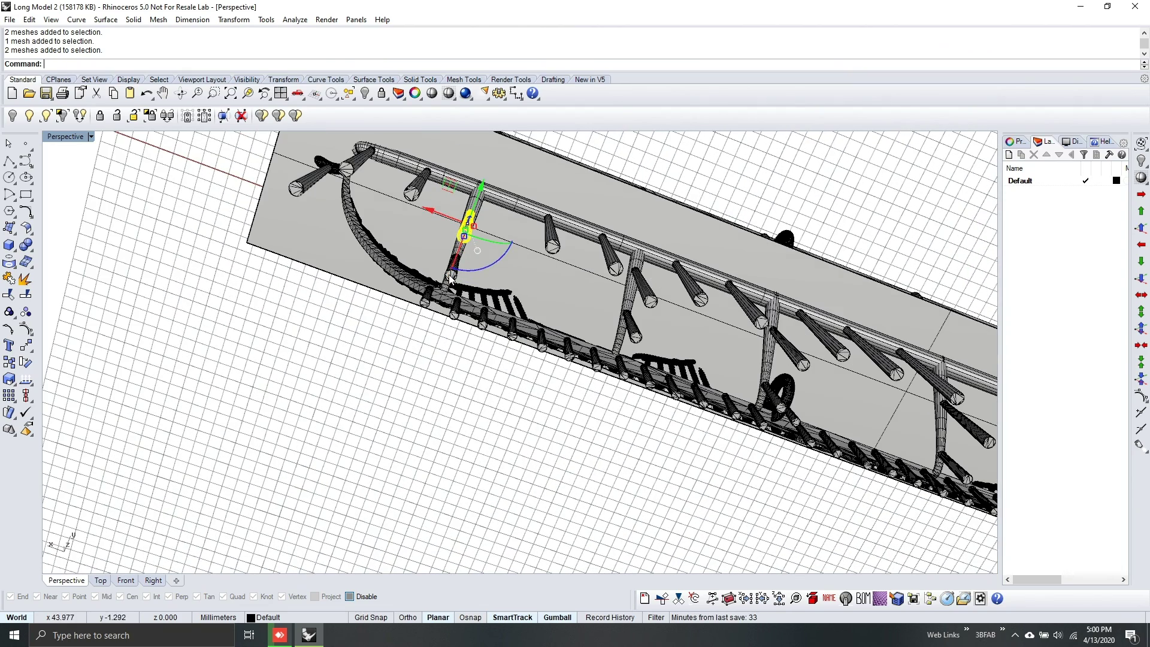
shift+click(449, 277)
shift+click(414, 187)
shift+click(351, 166)
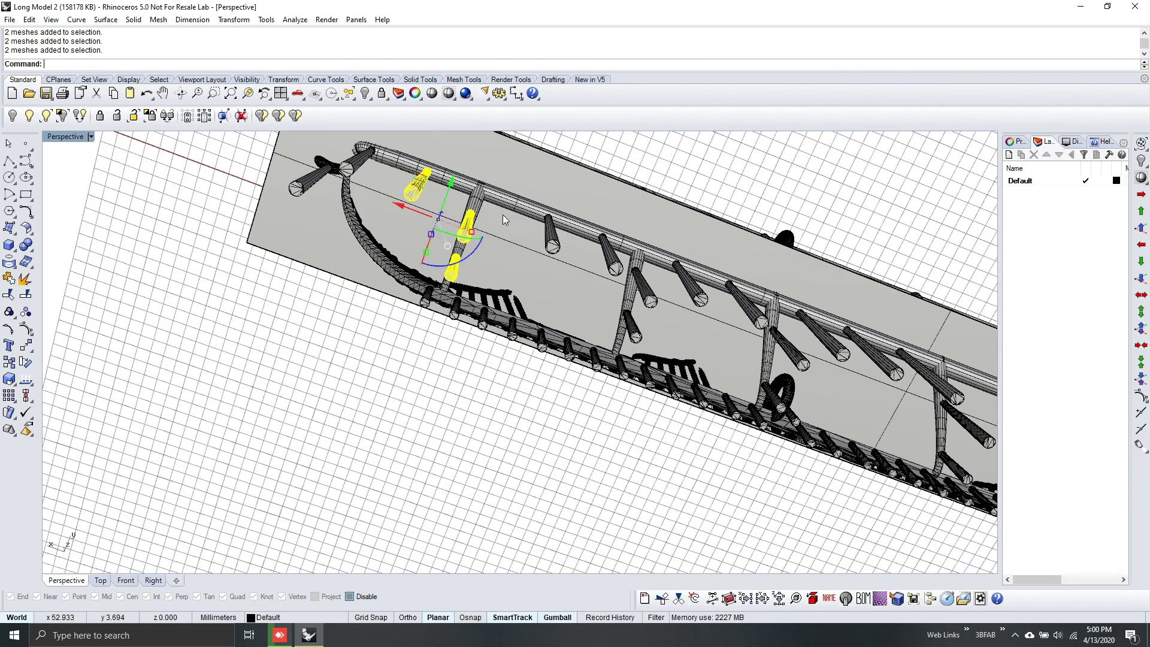
shift+click(551, 240)
shift+click(612, 264)
shift+right_drag(653, 281, 475, 279)
shift+click(450, 324)
shift+click(464, 292)
shift+click(465, 287)
shift+click(514, 286)
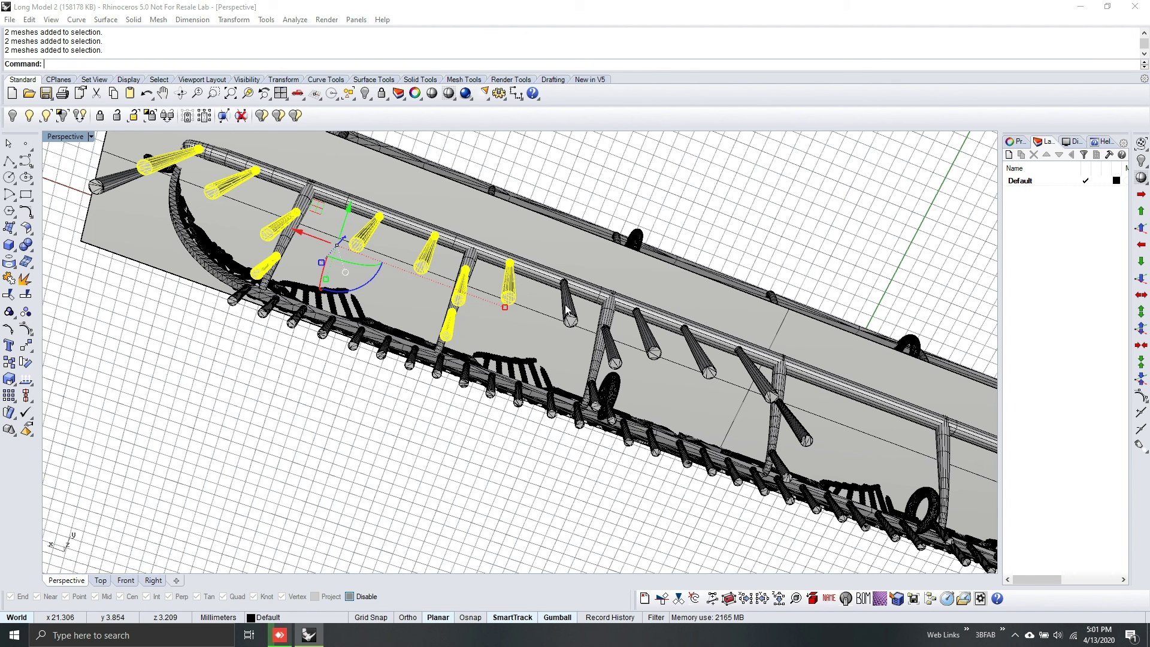
shift+click(566, 310)
shift+click(602, 364)
shift+click(591, 404)
shift+click(653, 345)
shift+click(696, 355)
shift+right_drag(747, 389, 736, 387)
shift+click(736, 388)
shift+click(766, 428)
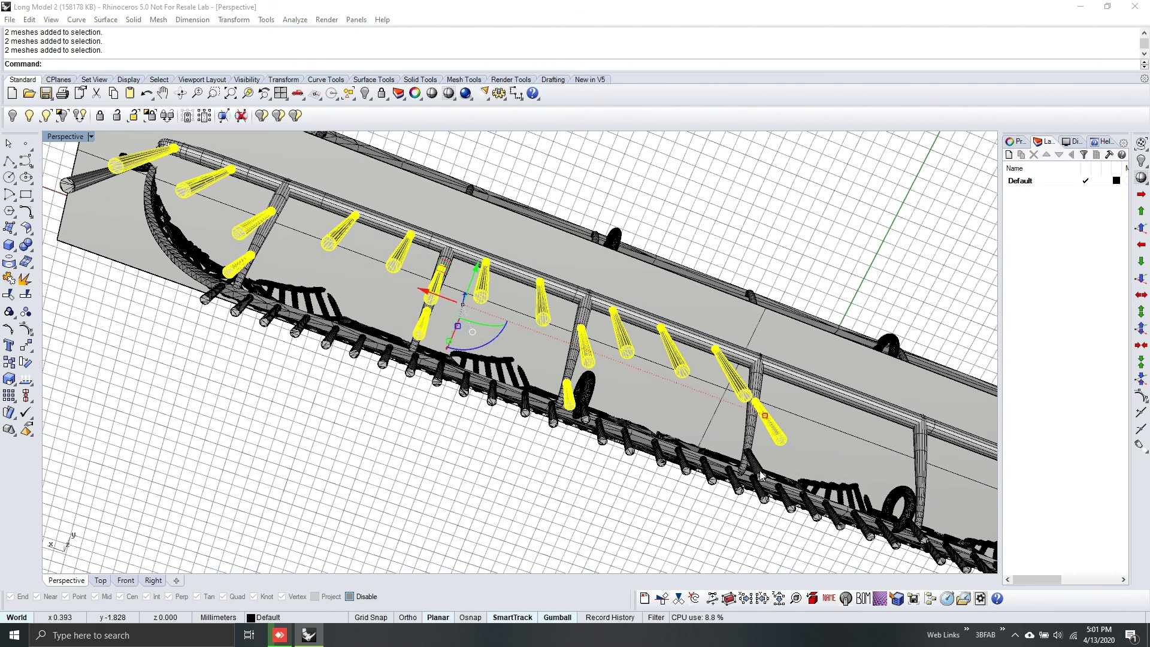
shift+click(759, 476)
right_drag(527, 332, 461, 374)
scroll(542, 365, down, 4)
text(Mirror)
key(Return)
text(0)
key(Return)
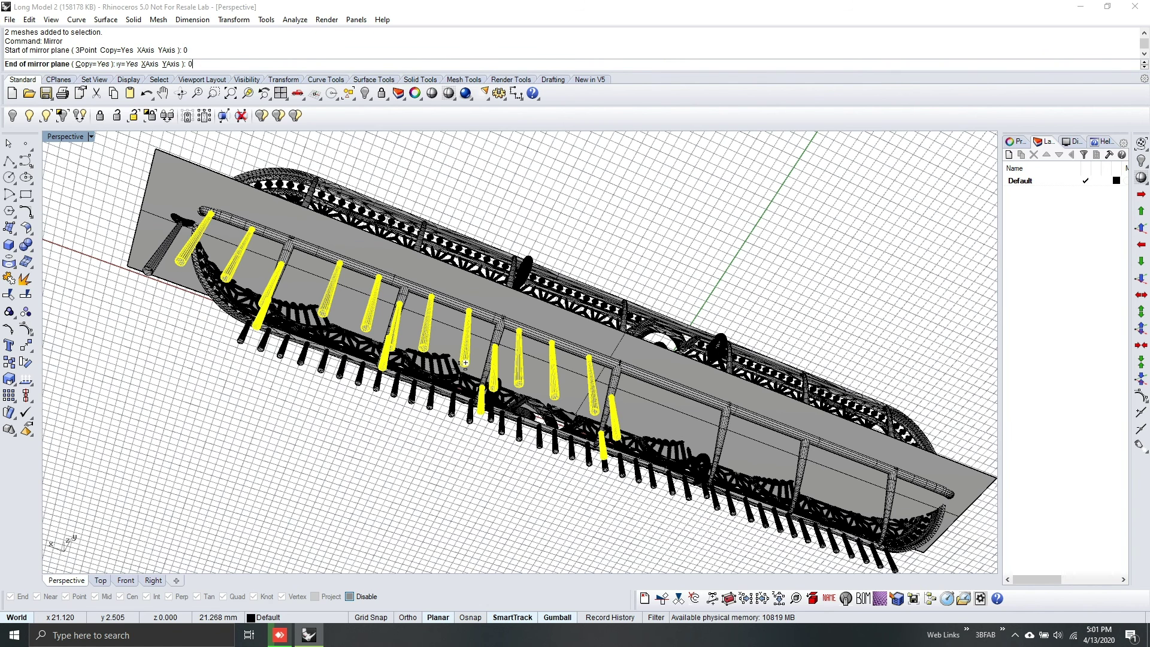
shift+click(714, 286)
key(Escape)
Step: Select the flat plane used for finding overhangs and delete it
right_drag(557, 254, 377, 327)
click(498, 271)
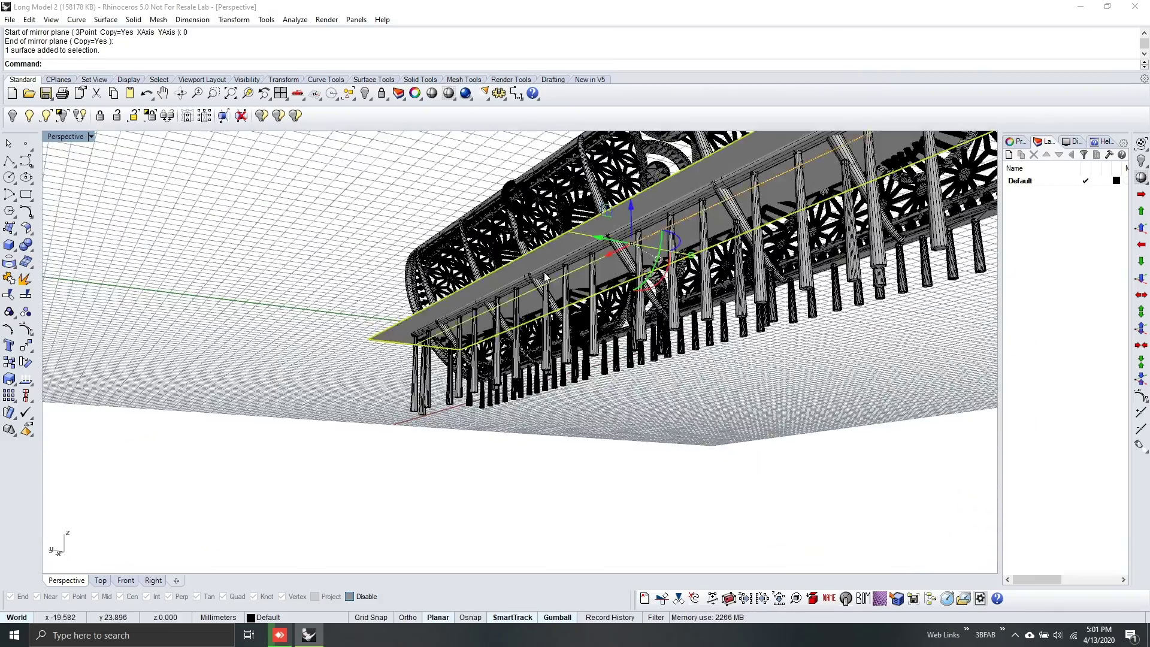
key(Delete)
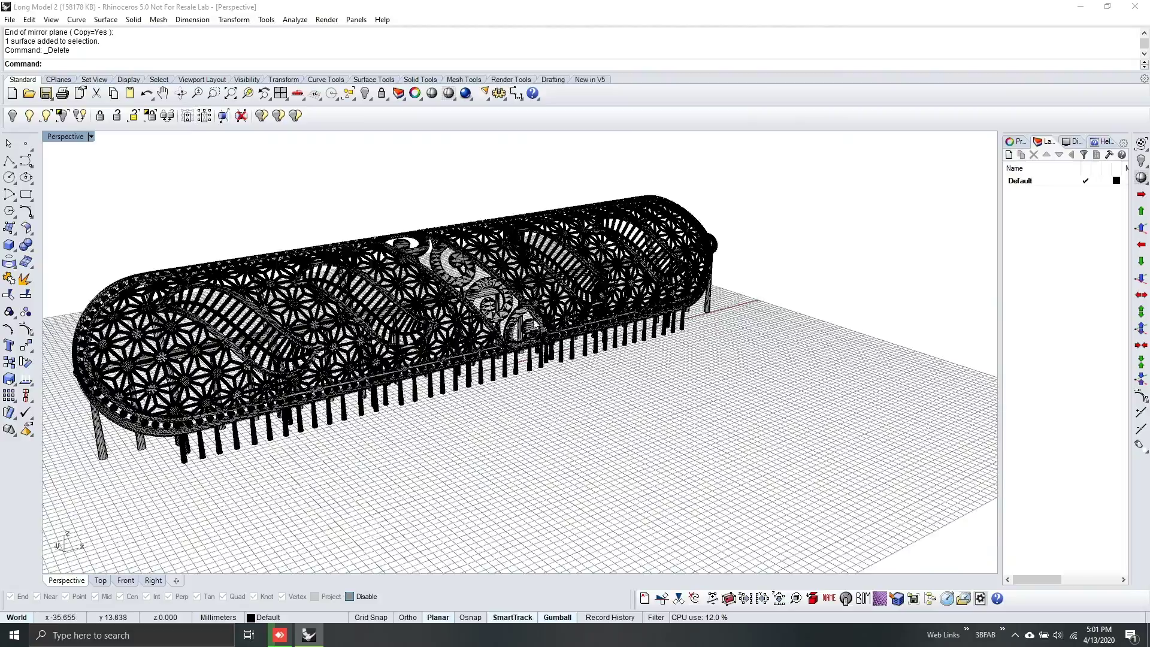
Step: Cancel the running BelSupport command and set the viewport to the Bottom view
right_drag(534, 323, 197, 264)
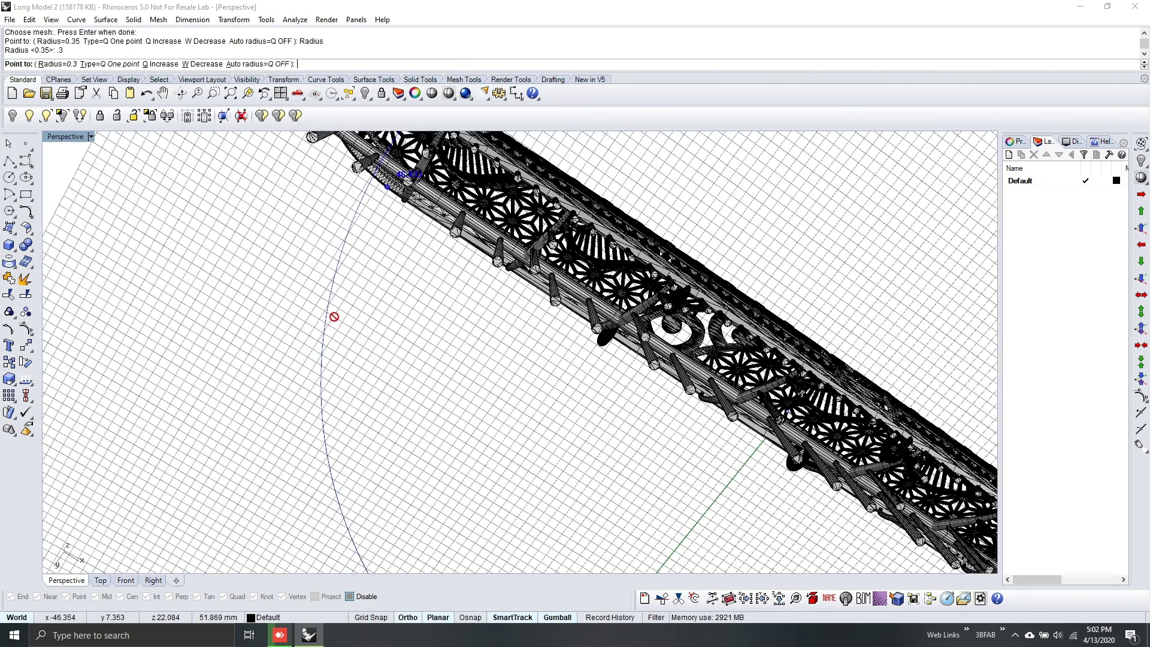
key(Escape)
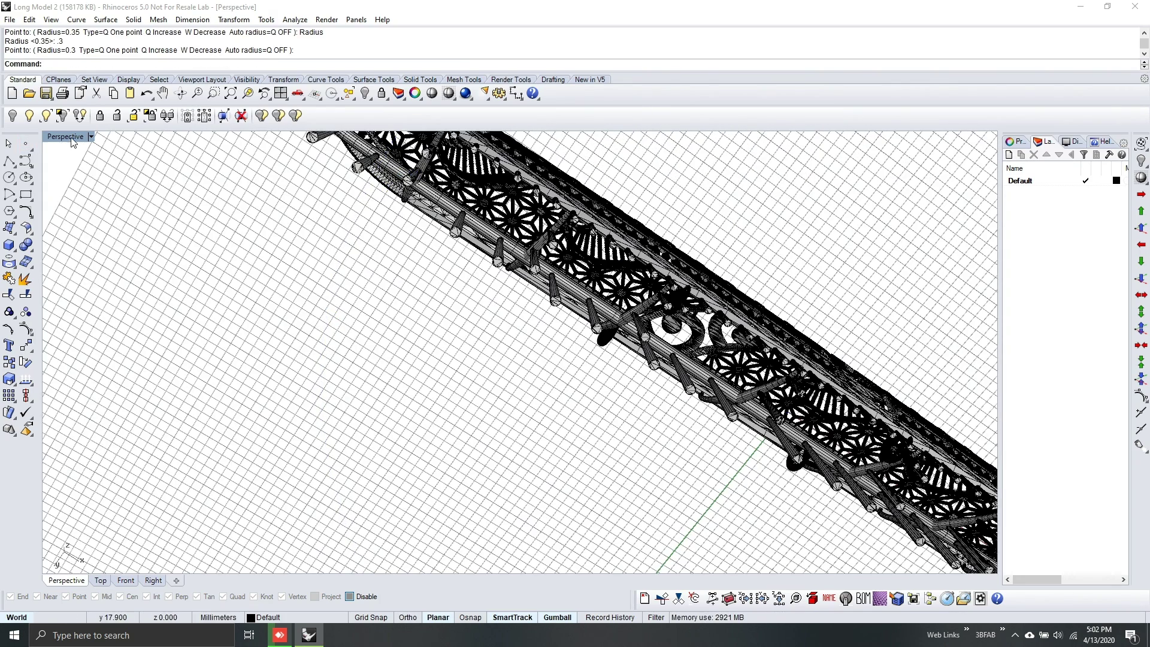
click(72, 138)
mouse_move(88, 337)
click(214, 368)
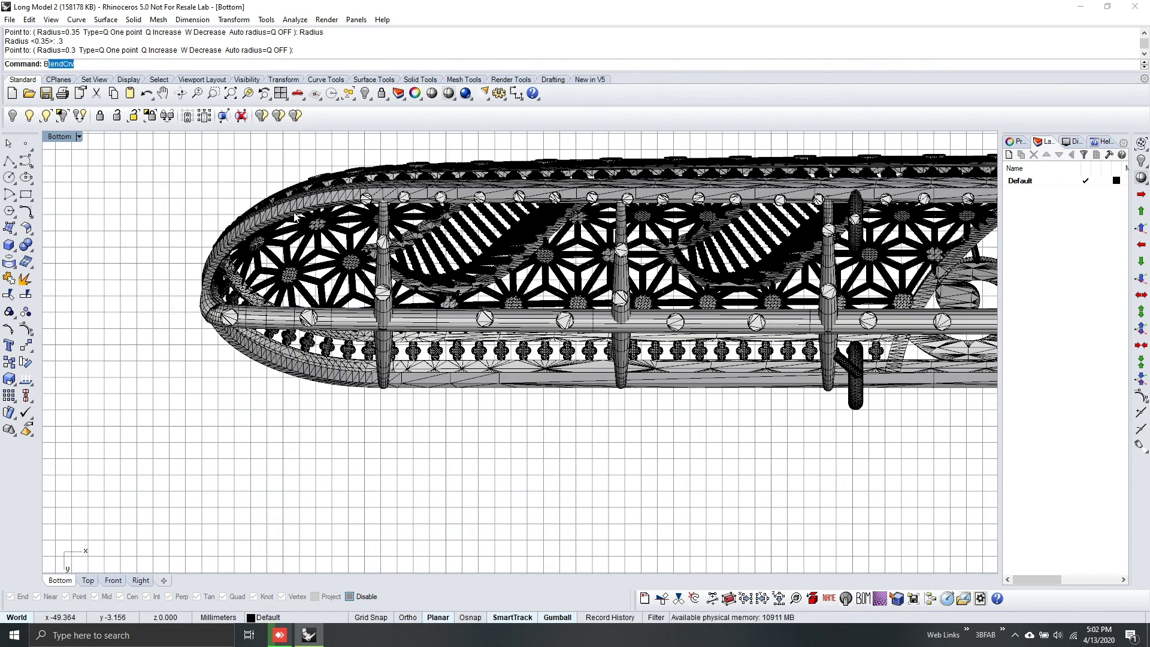
Step: Run BelSupport on the mesh at radius 0.3 and place three one-point supports along the ringless end's curved edge
text(Be)
key(Return)
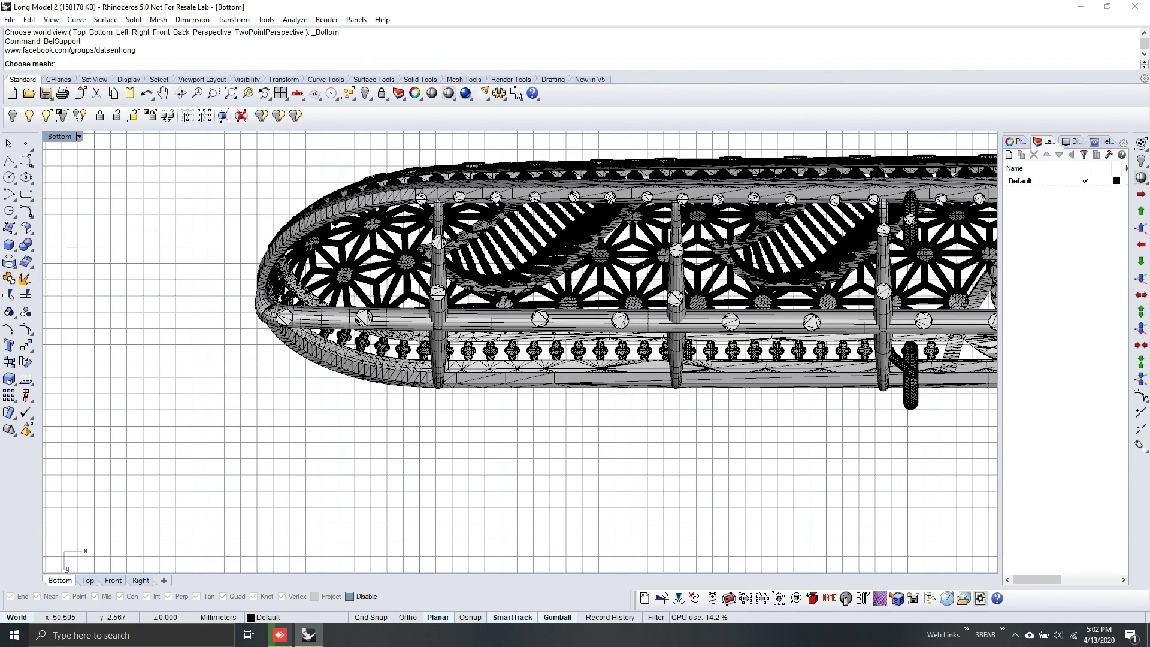
click(329, 221)
key(Return)
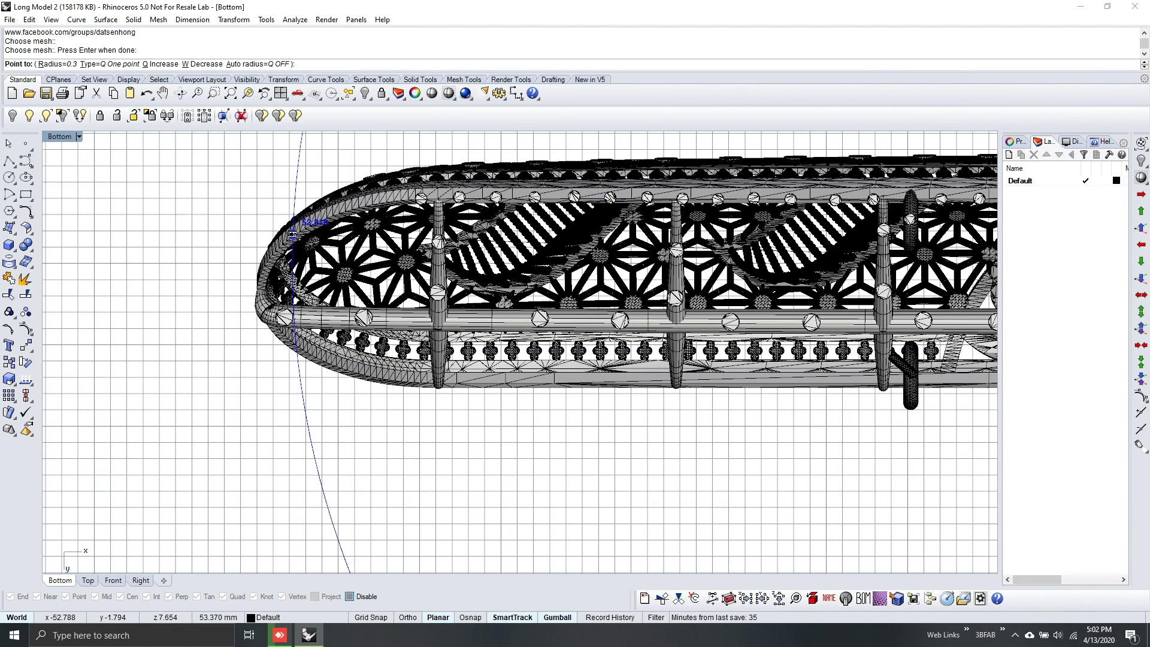
click(293, 235)
click(329, 216)
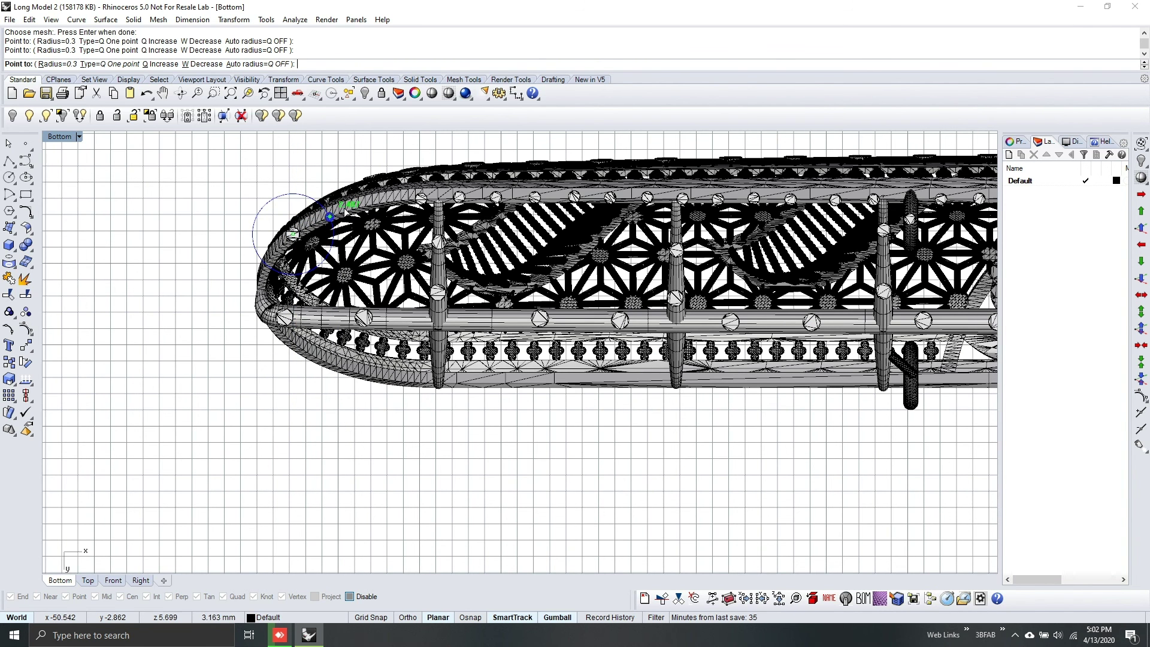
click(368, 204)
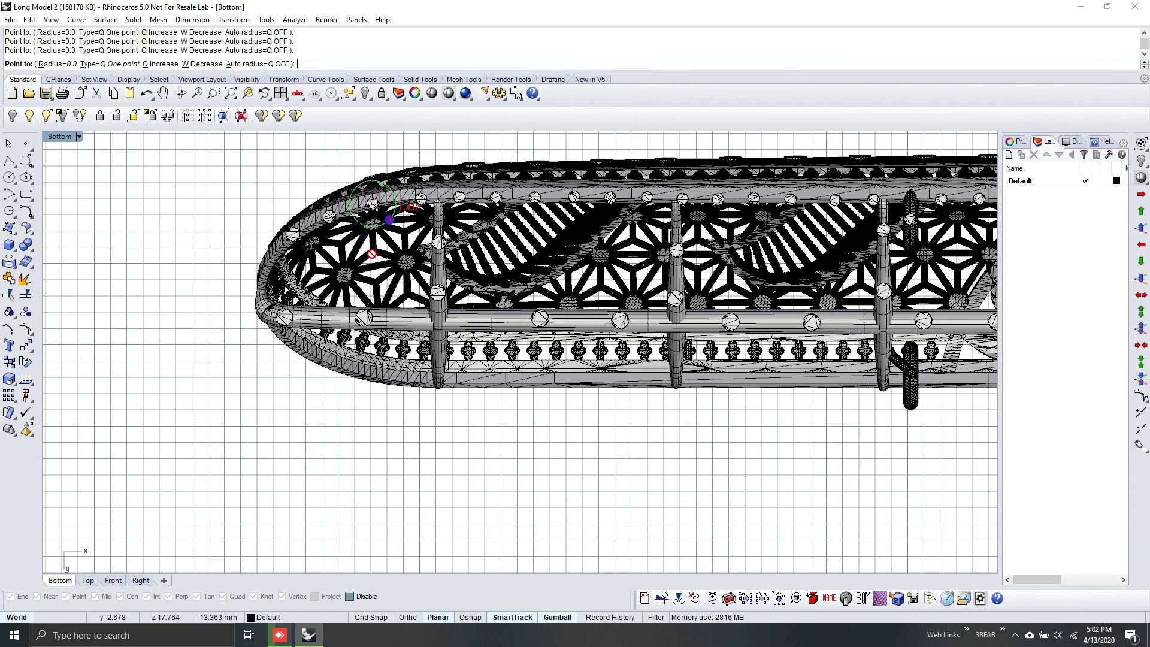
right_click(490, 308)
Step: Select the three curved-edge supports and mirror them to the opposite end, starting the mirror plane at origin 0
right_drag(490, 308, 376, 375)
click(178, 301)
shift+click(214, 283)
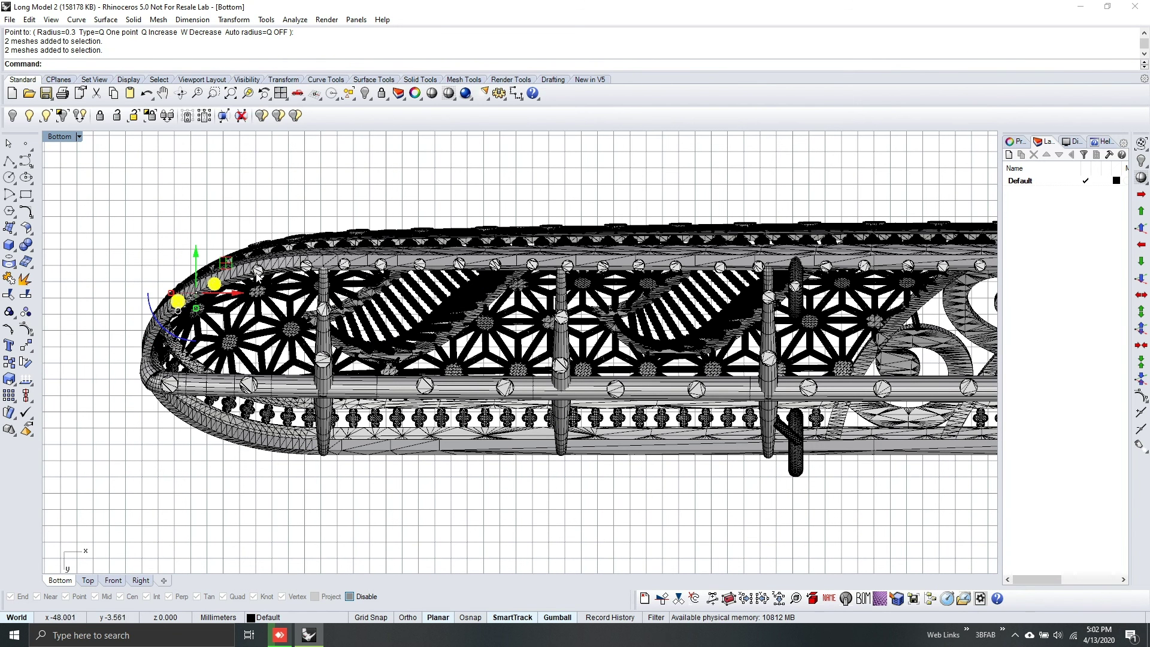
shift+click(258, 271)
scroll(561, 438, down, 3)
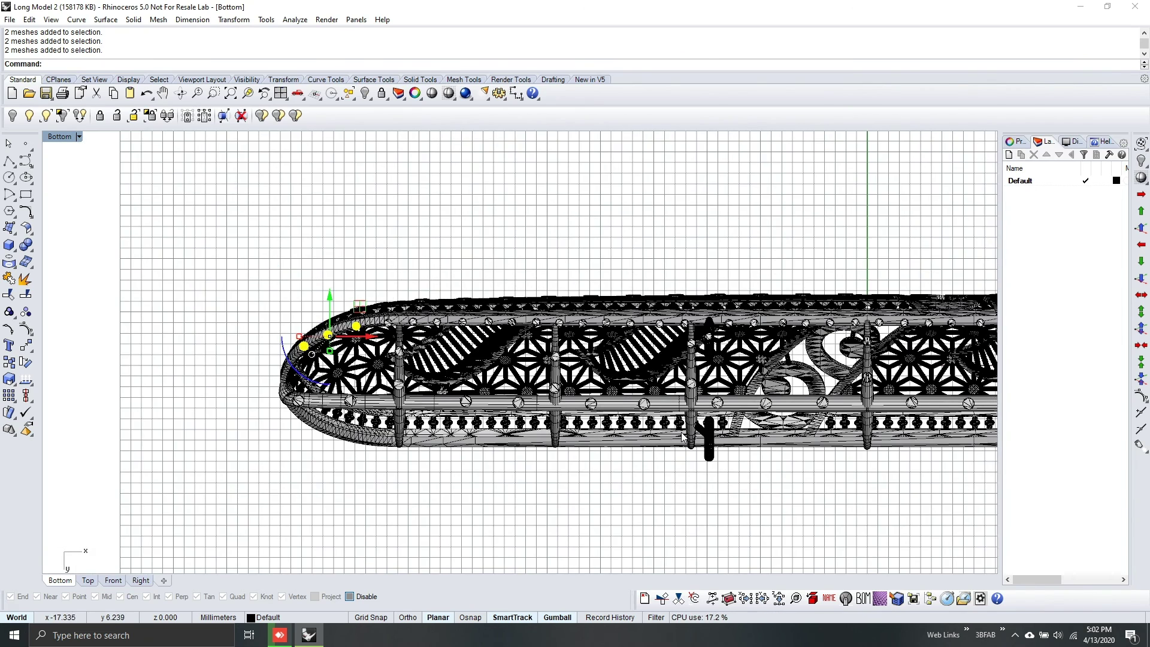
scroll(681, 433, down, 5)
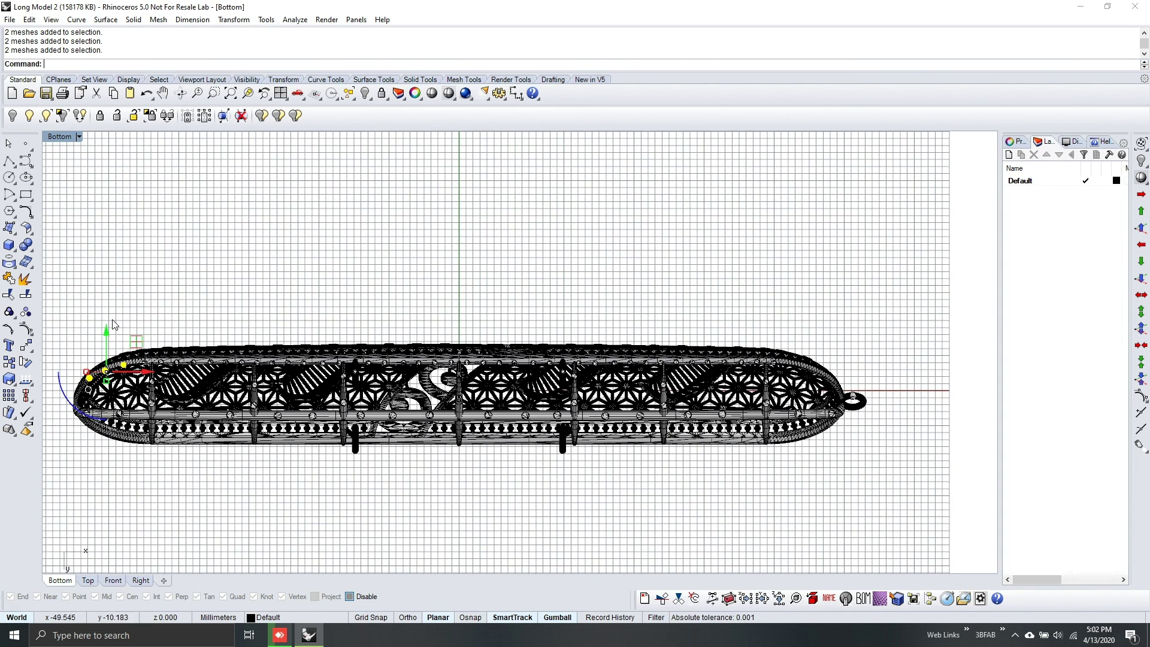
text(Mirror)
key(Return)
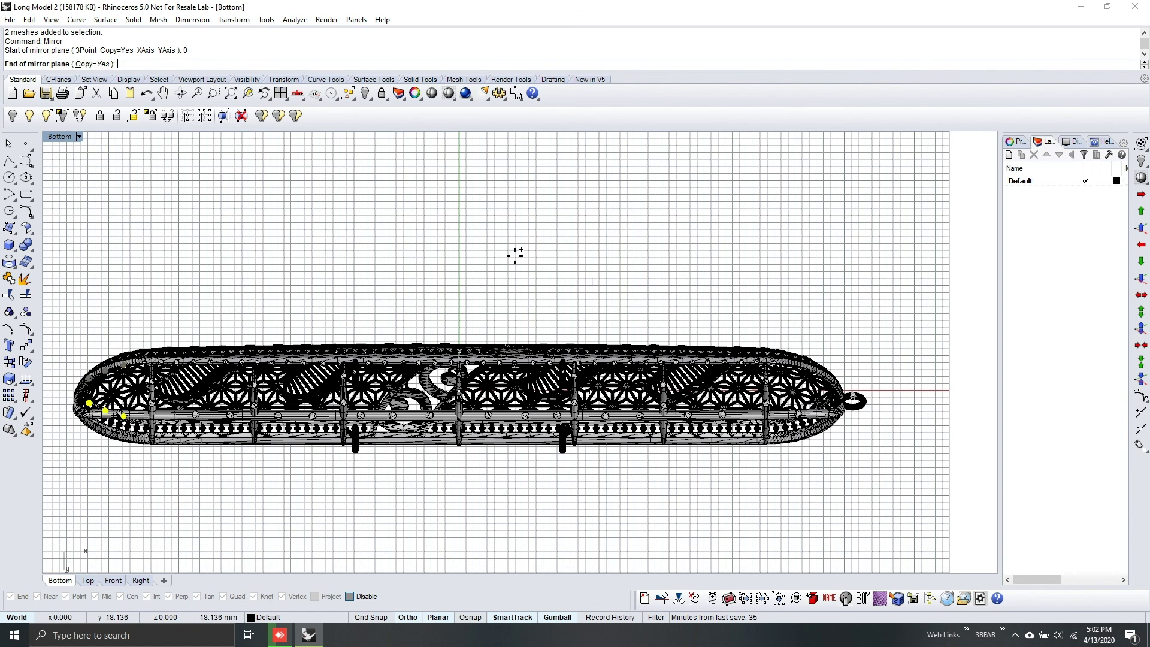
key(Escape)
Step: Return the viewport to the Perspective view and examine the supports from both sides of the model
click(79, 136)
mouse_move(115, 342)
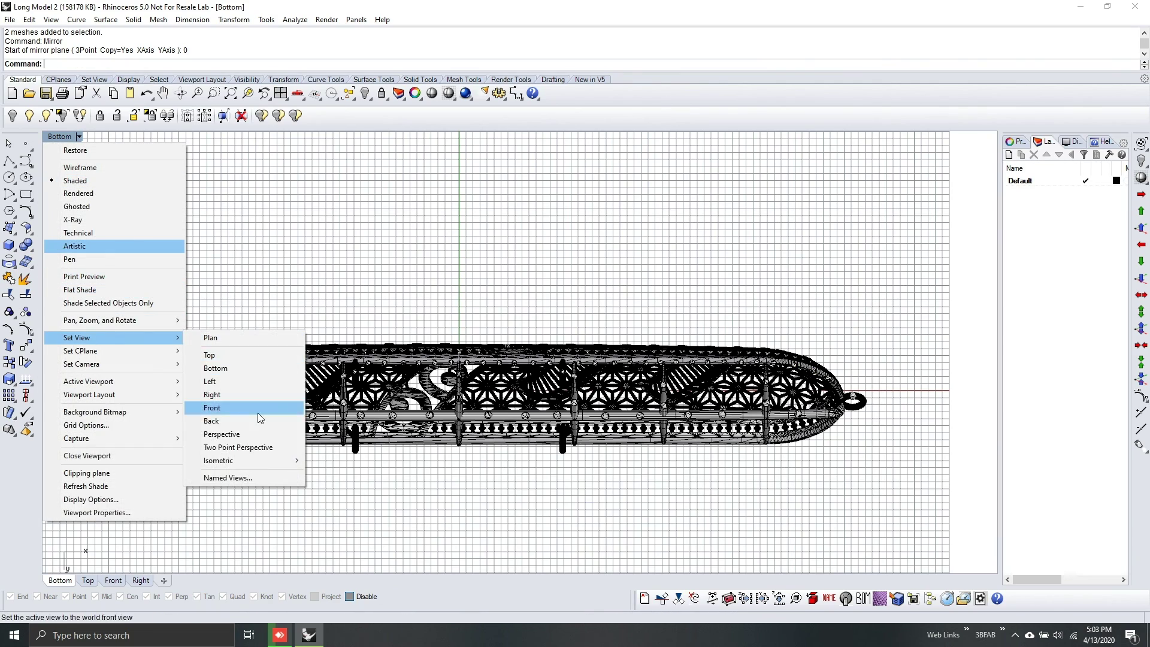
click(257, 435)
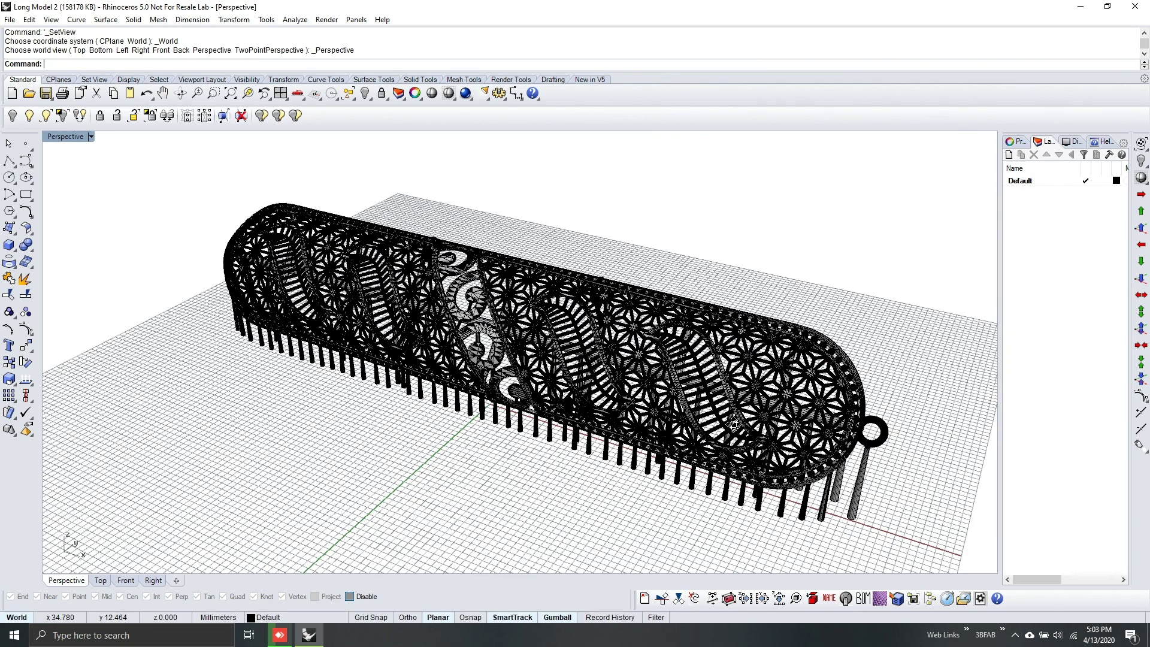
right_drag(735, 424, 227, 379)
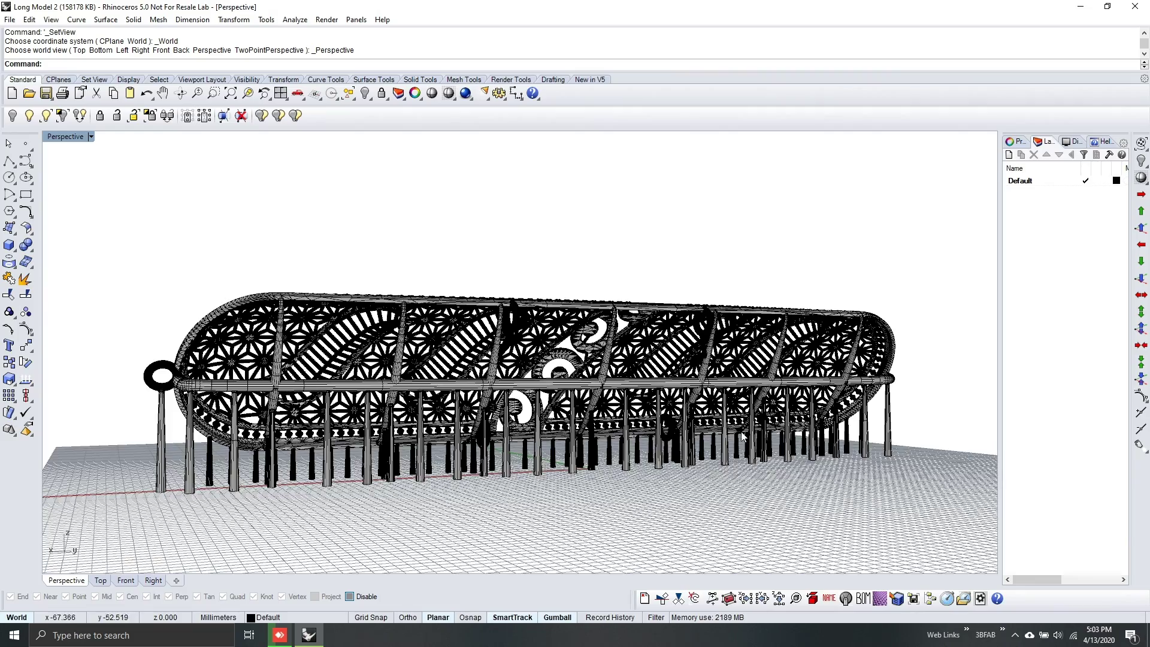
right_drag(636, 471, 446, 372)
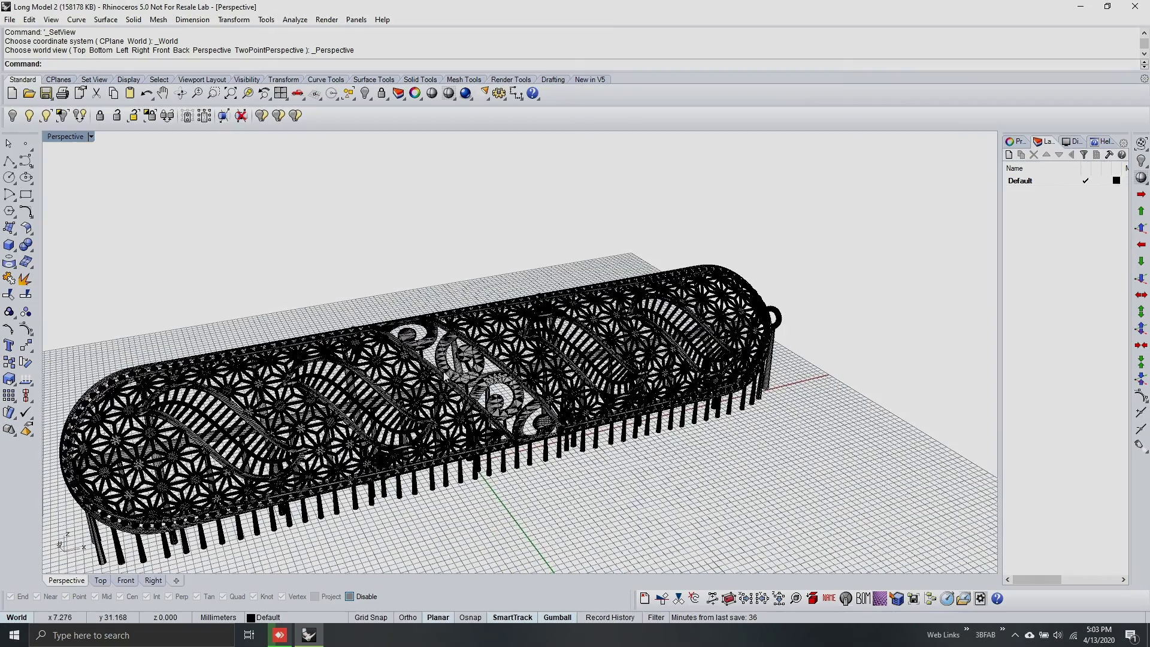